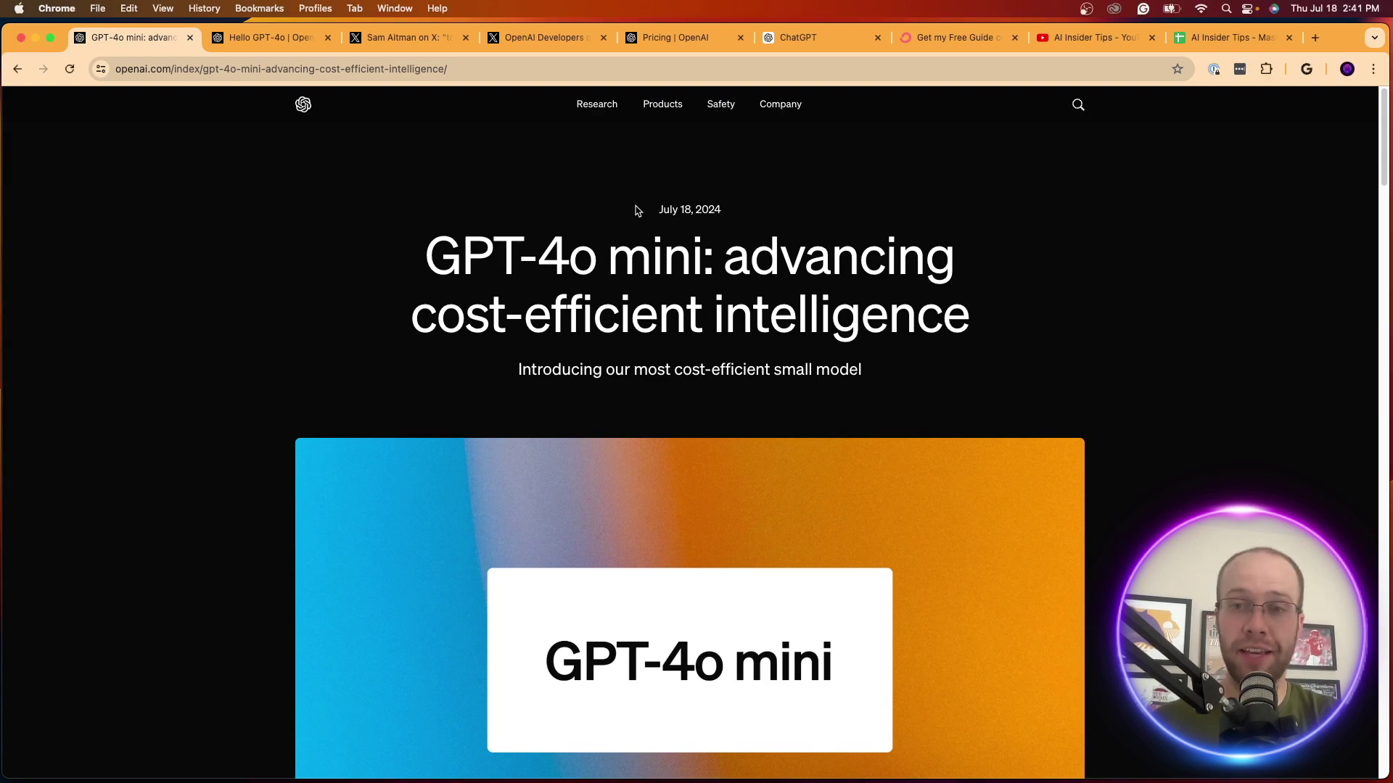
Highlight the GPT-4o mini headline and its cost-efficient small model subtitle
{"action": "left_click_drag", "start_coordinate": [424, 260], "coordinate": [710, 259]}
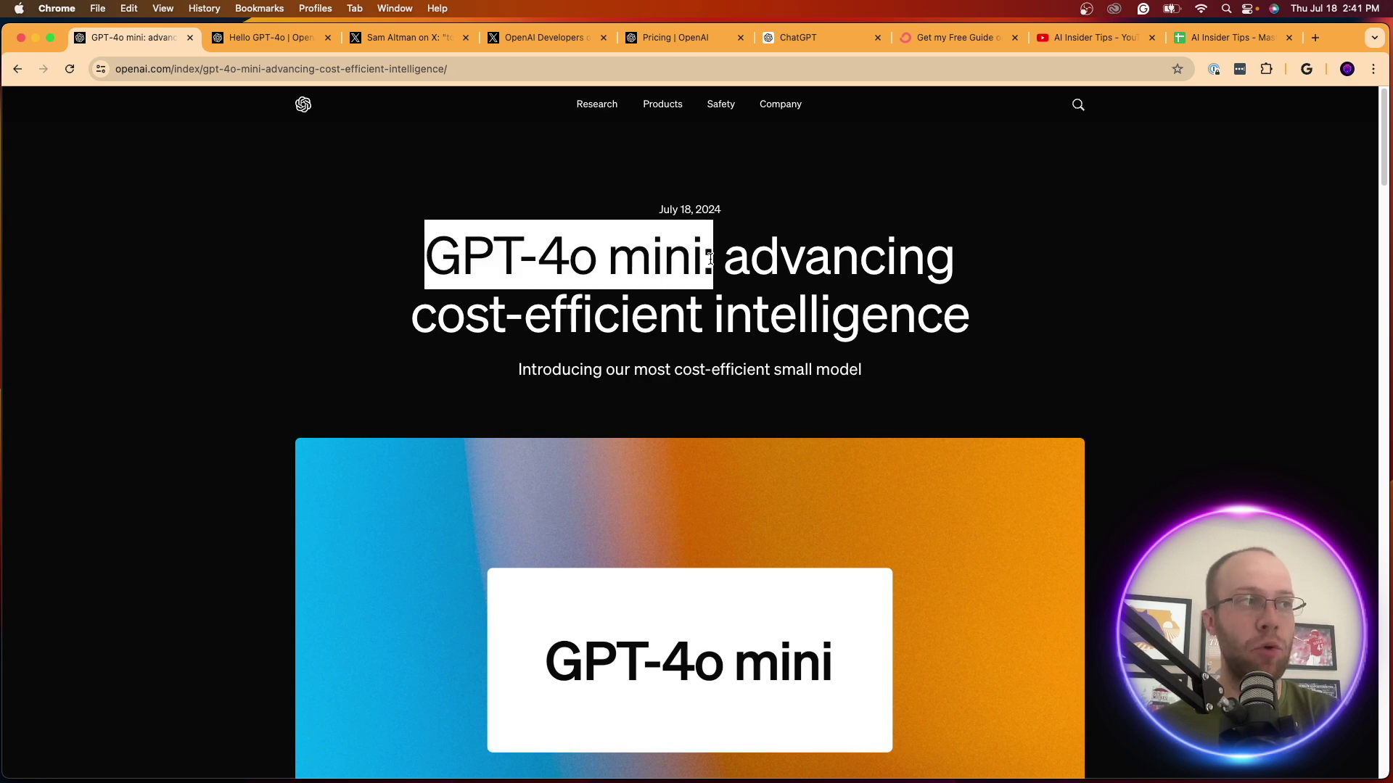
{"action": "left_click", "coordinate": [710, 259]}
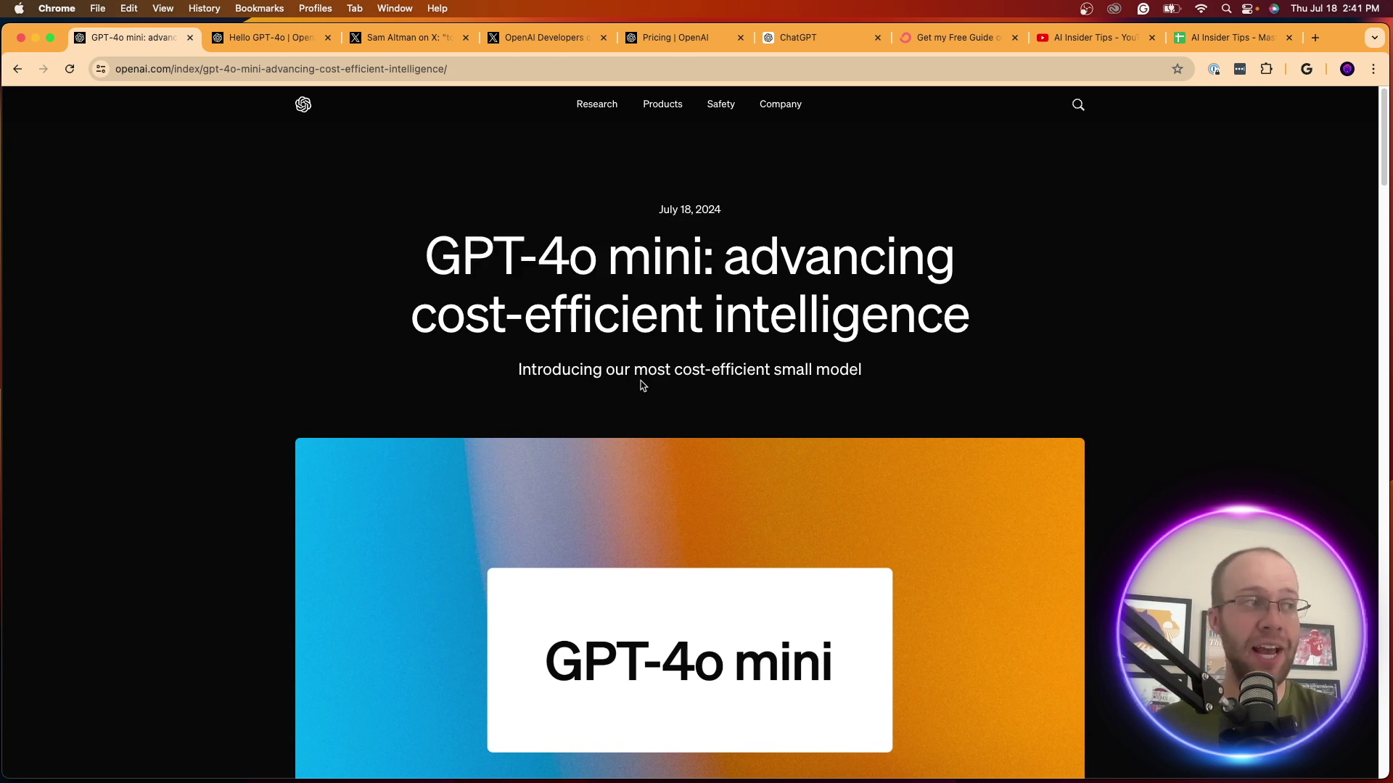
{"action": "left_click_drag", "start_coordinate": [608, 372], "coordinate": [874, 375]}
{"action": "left_click", "coordinate": [875, 375]}
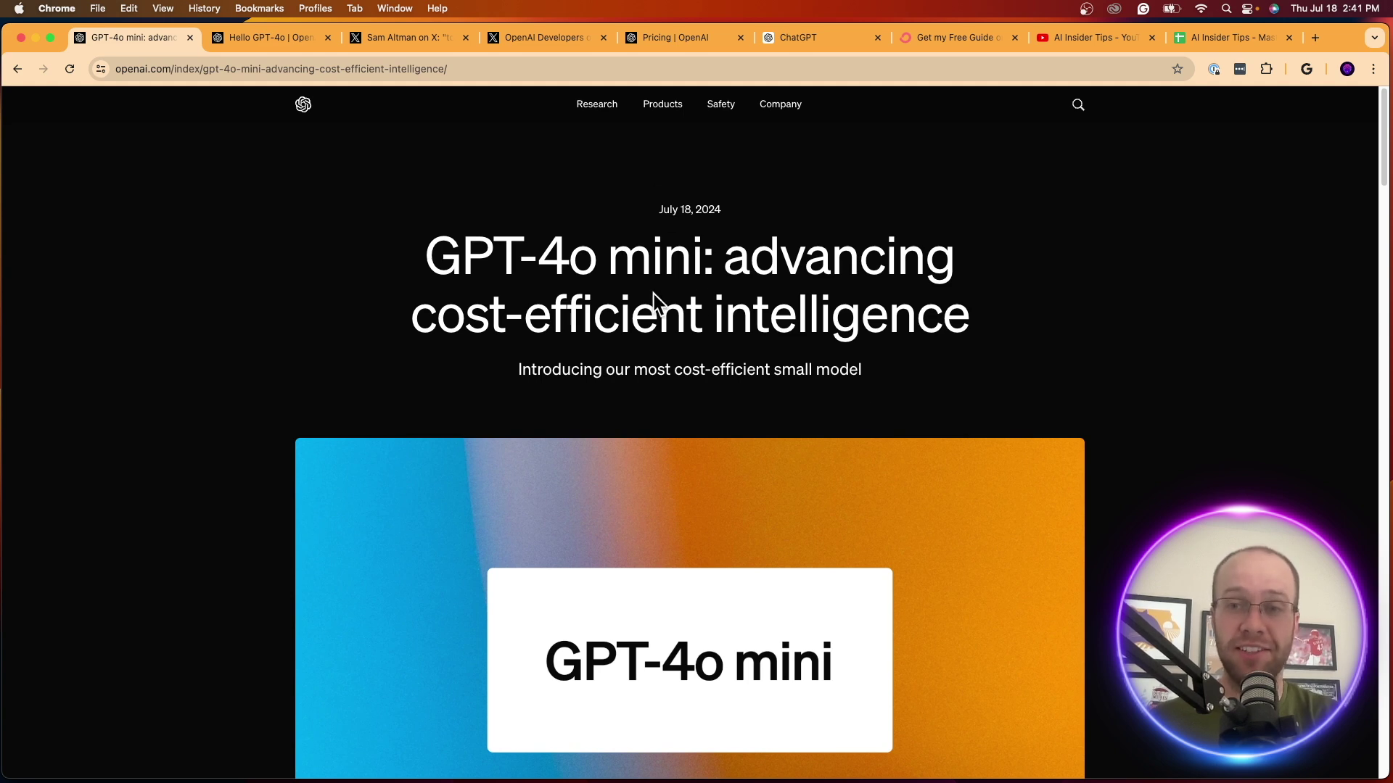
In the Hello GPT-4o article, highlight its headline and the May 13, 2024 release date
{"action": "left_click", "coordinate": [247, 37]}
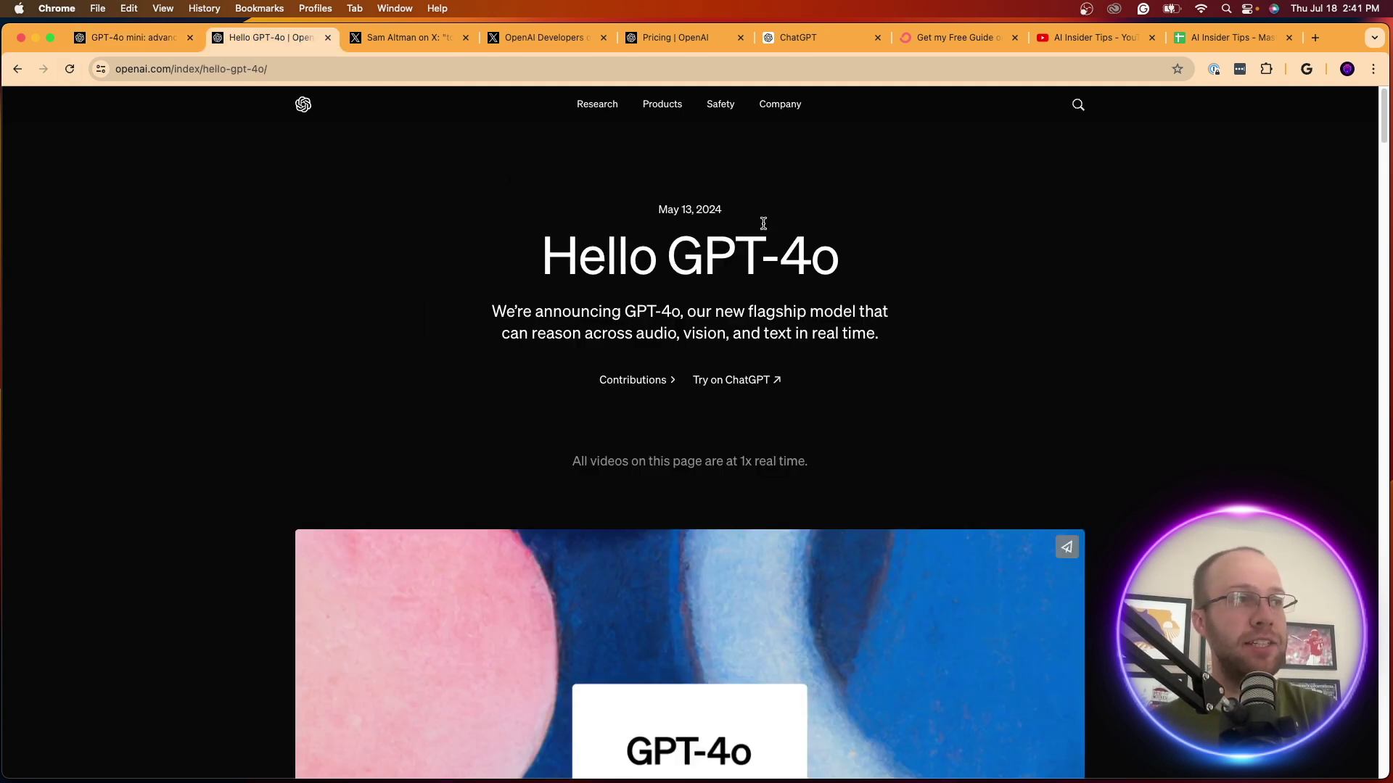
{"action": "left_click_drag", "start_coordinate": [838, 258], "coordinate": [573, 258]}
{"action": "left_click", "coordinate": [705, 218]}
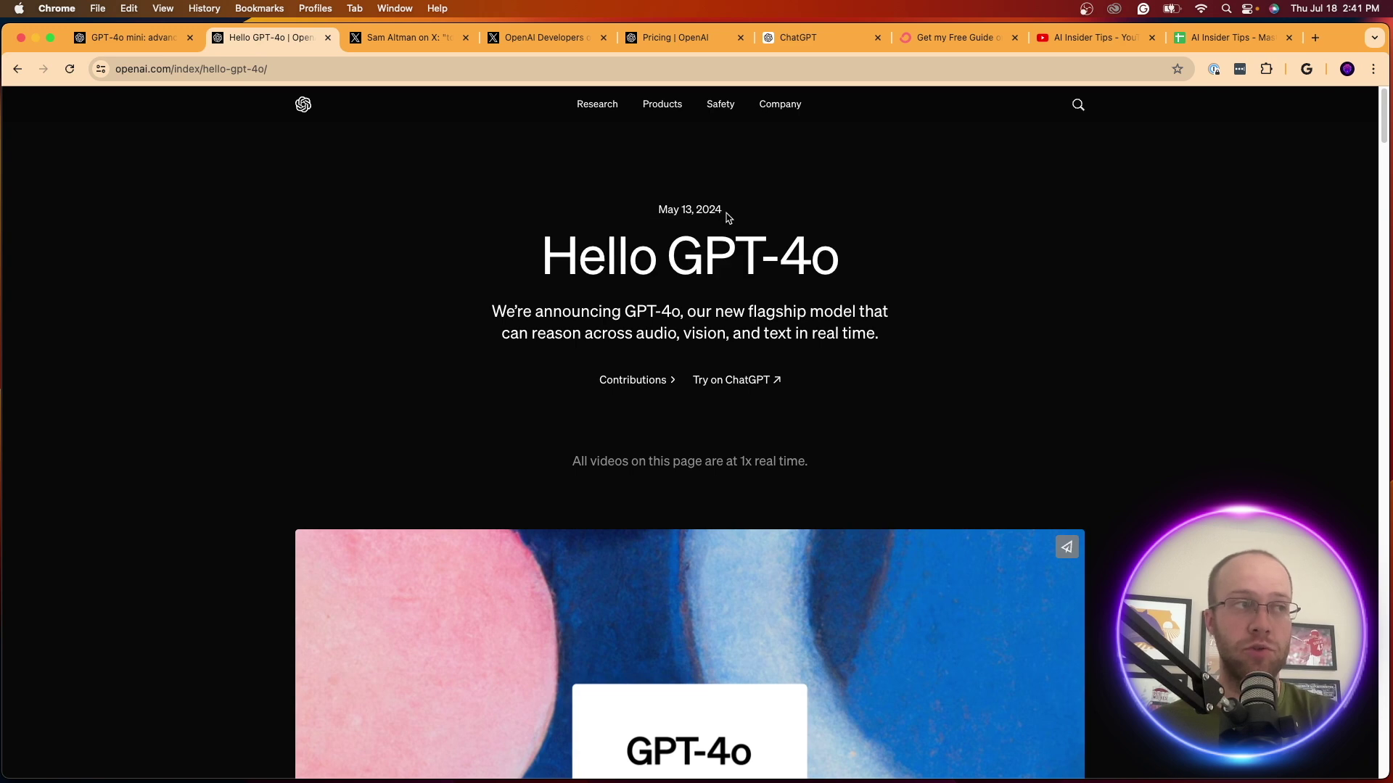
{"action": "triple_click", "coordinate": [655, 211]}
{"action": "left_click", "coordinate": [641, 212]}
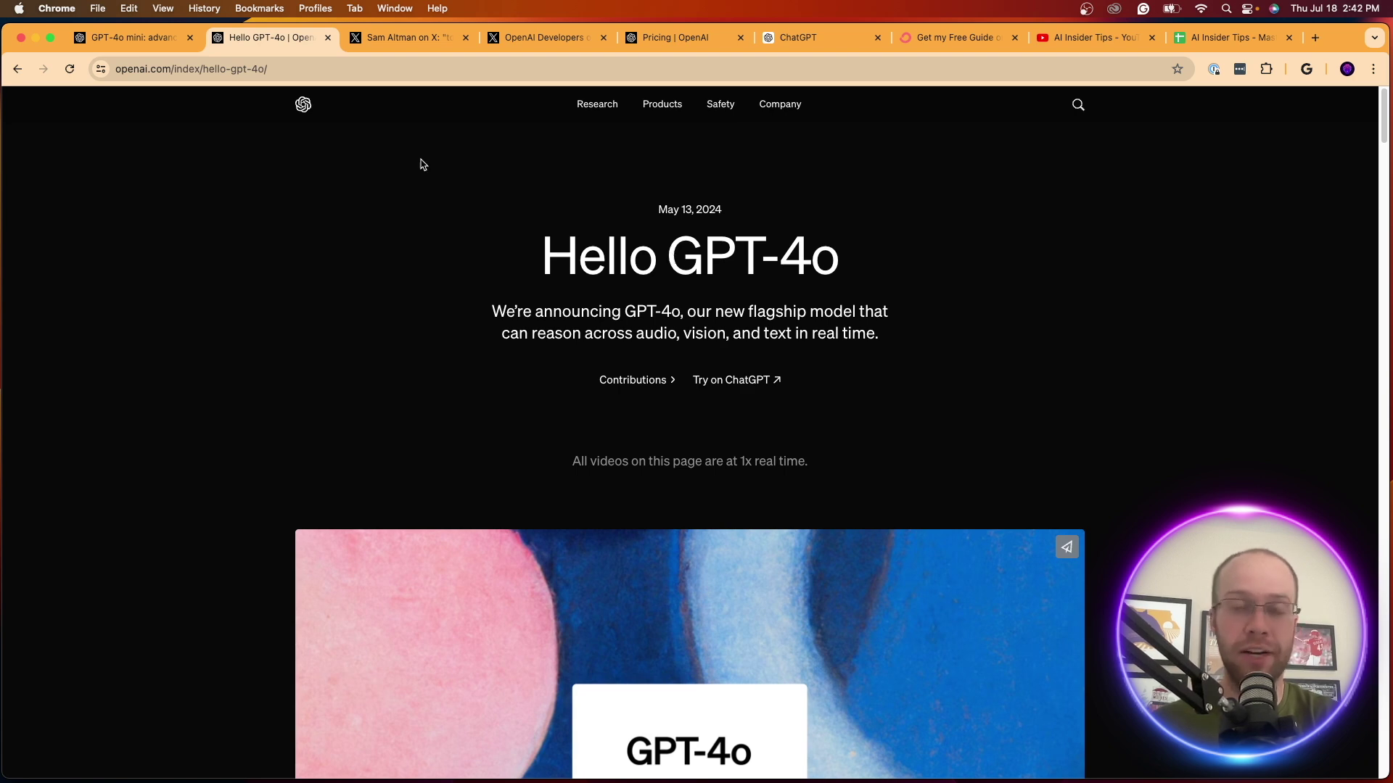
Return to the GPT-4o mini article, scroll down, then go to ChatGPT
{"action": "left_click", "coordinate": [164, 39]}
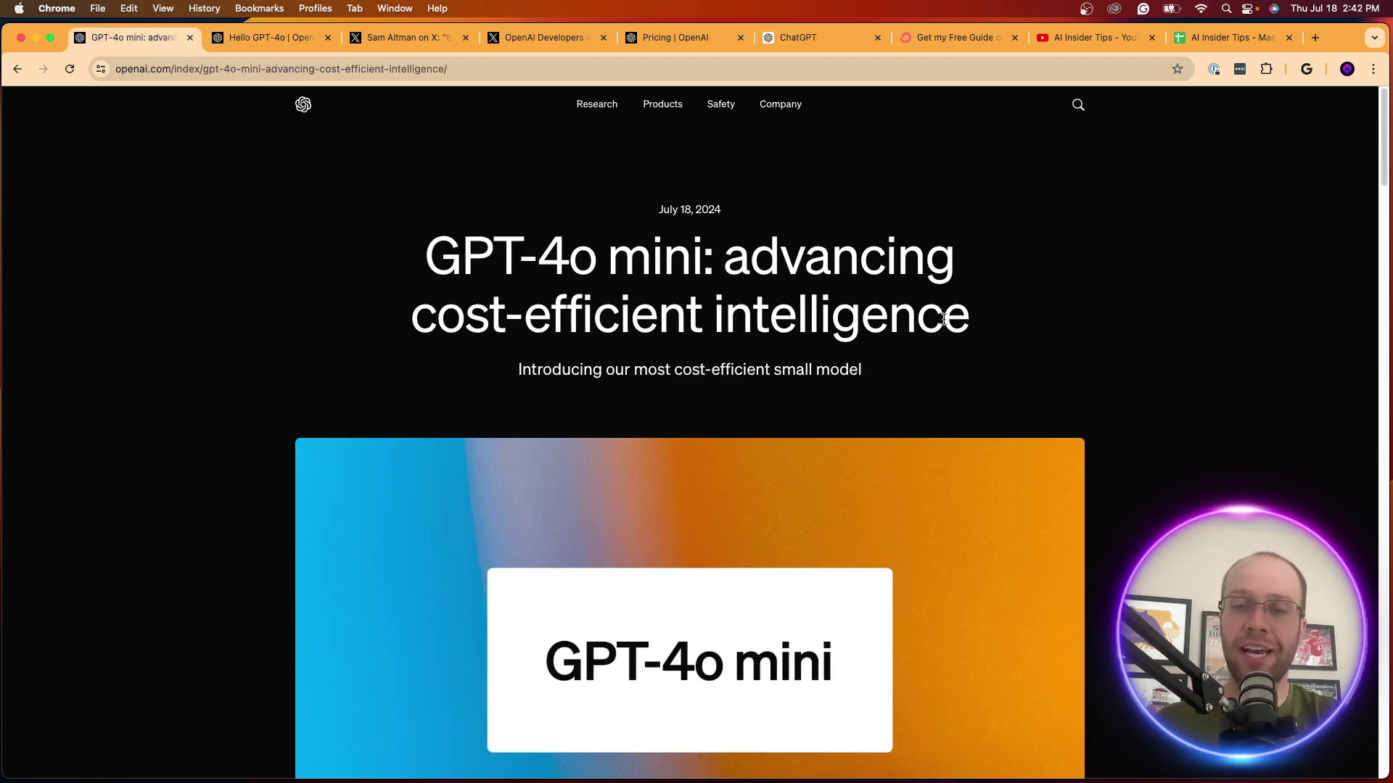
{"action": "scroll", "coordinate": [943, 318], "scroll_direction": "down", "scroll_amount": 5}
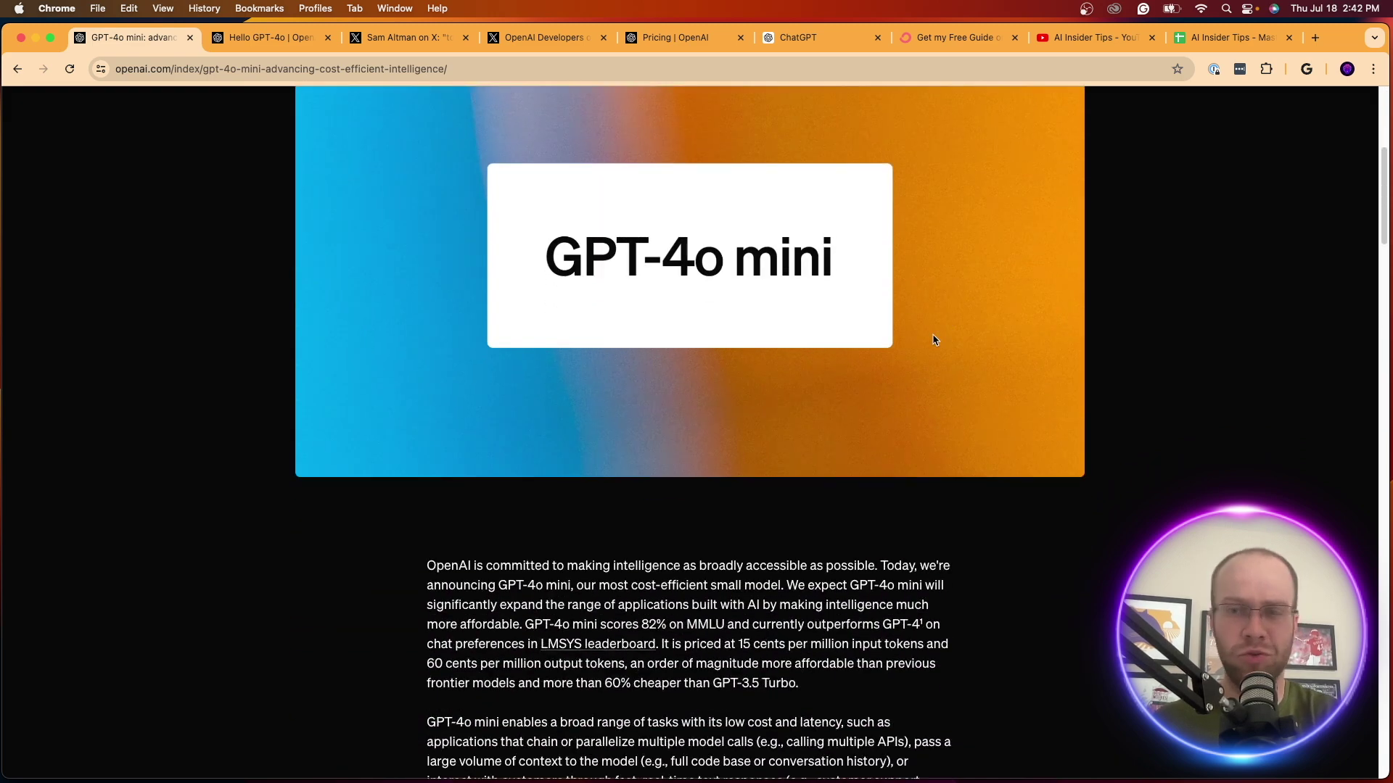
{"action": "scroll", "coordinate": [946, 324], "scroll_direction": "down", "scroll_amount": 3}
{"action": "left_click", "coordinate": [784, 37]}
Check ChatGPT's available models, reloading the page to refresh the list
{"action": "left_click", "coordinate": [261, 106]}
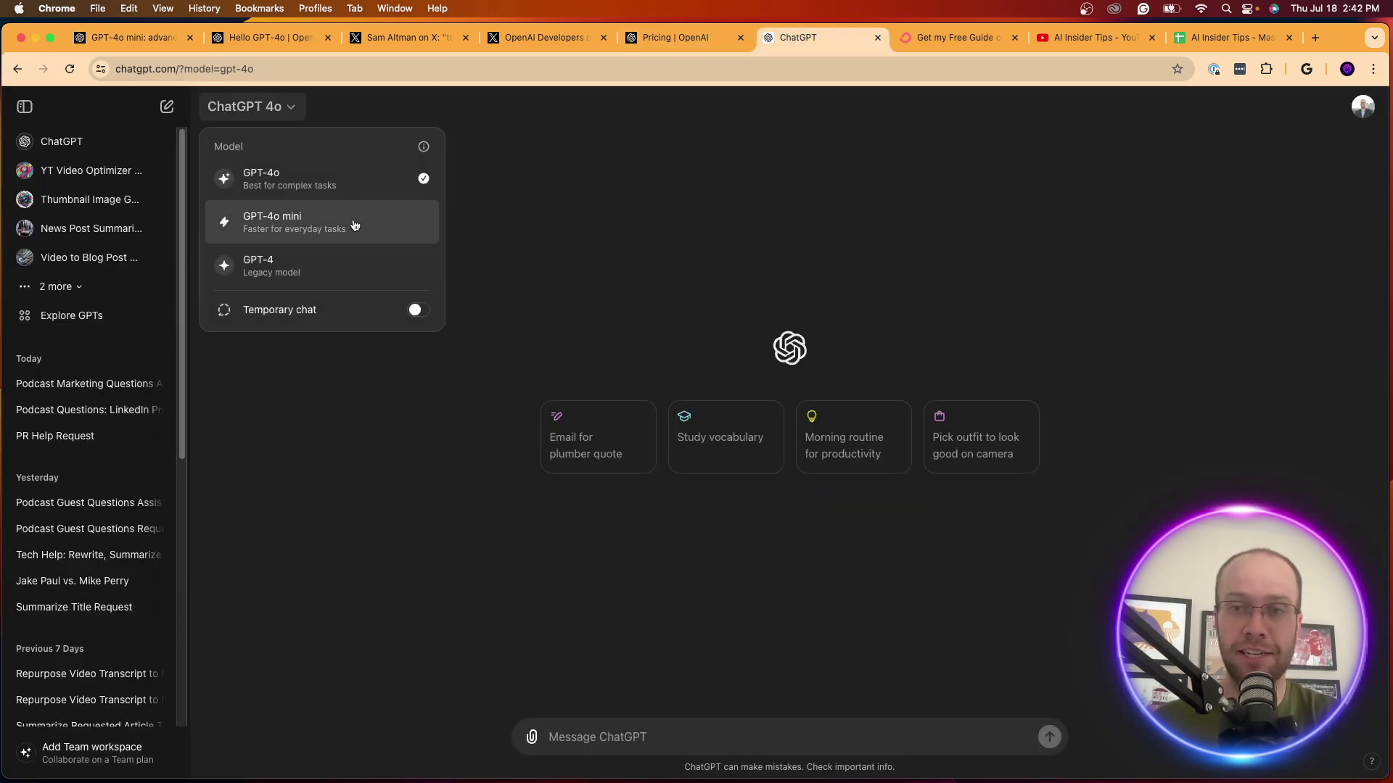
{"action": "left_click", "coordinate": [70, 68]}
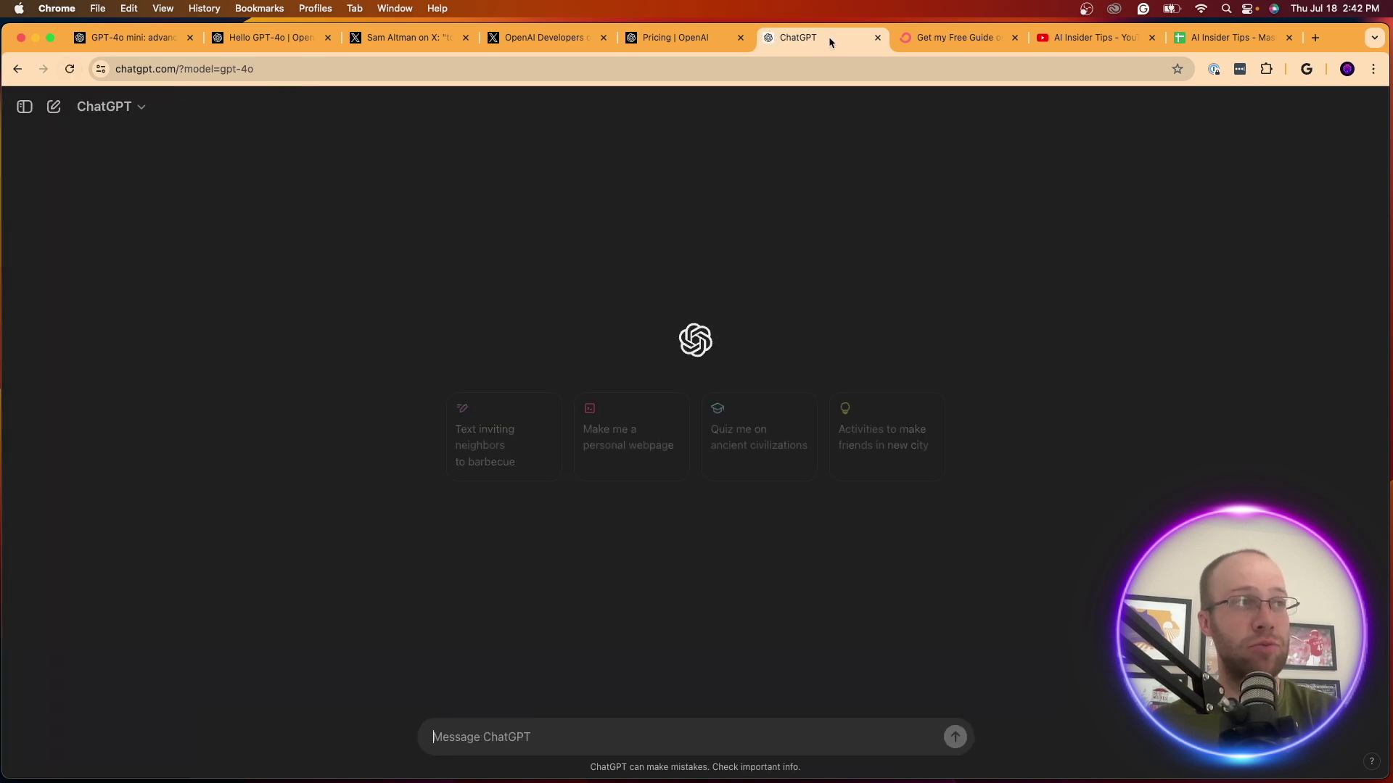
{"action": "left_click", "coordinate": [119, 106]}
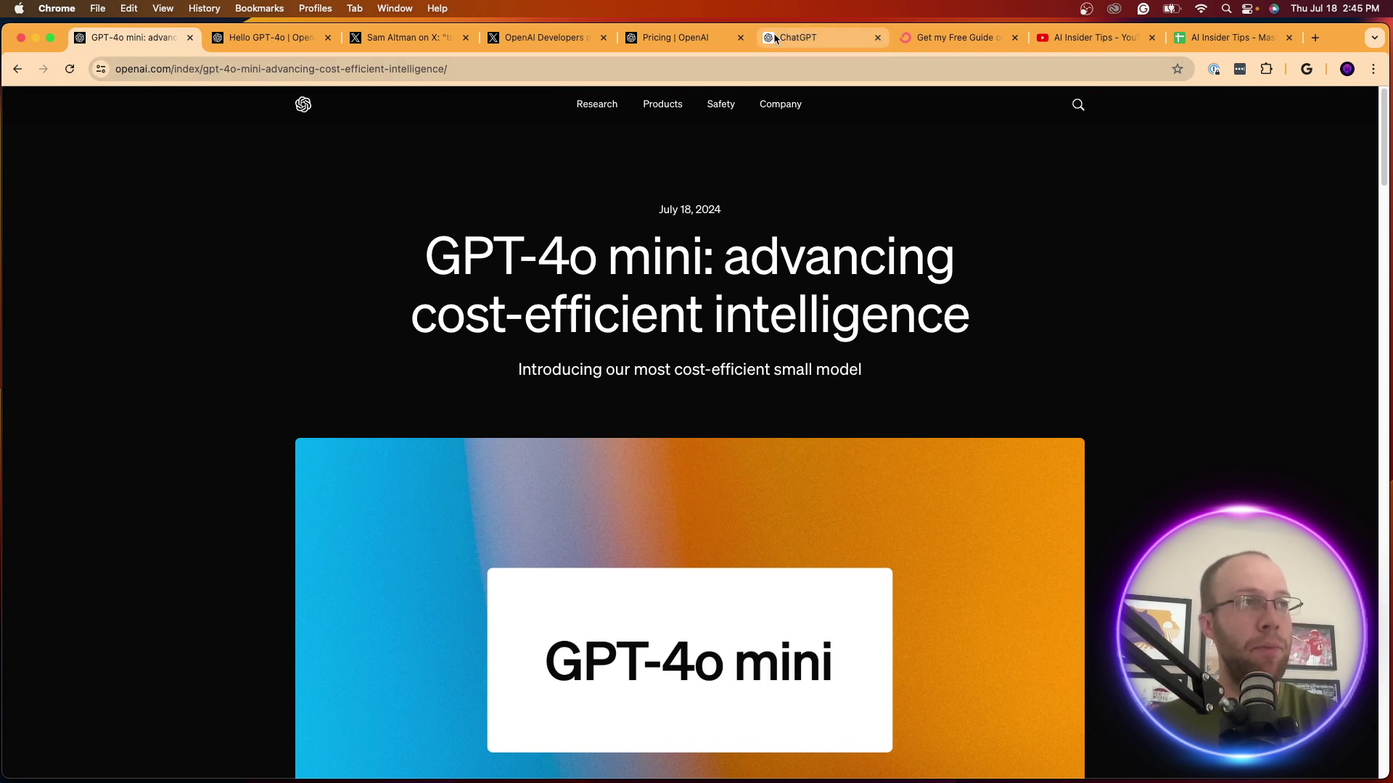
Start a new chat, review its model list, then return to the GPT-4o mini article
{"action": "left_click", "coordinate": [806, 37]}
{"action": "left_click", "coordinate": [53, 107]}
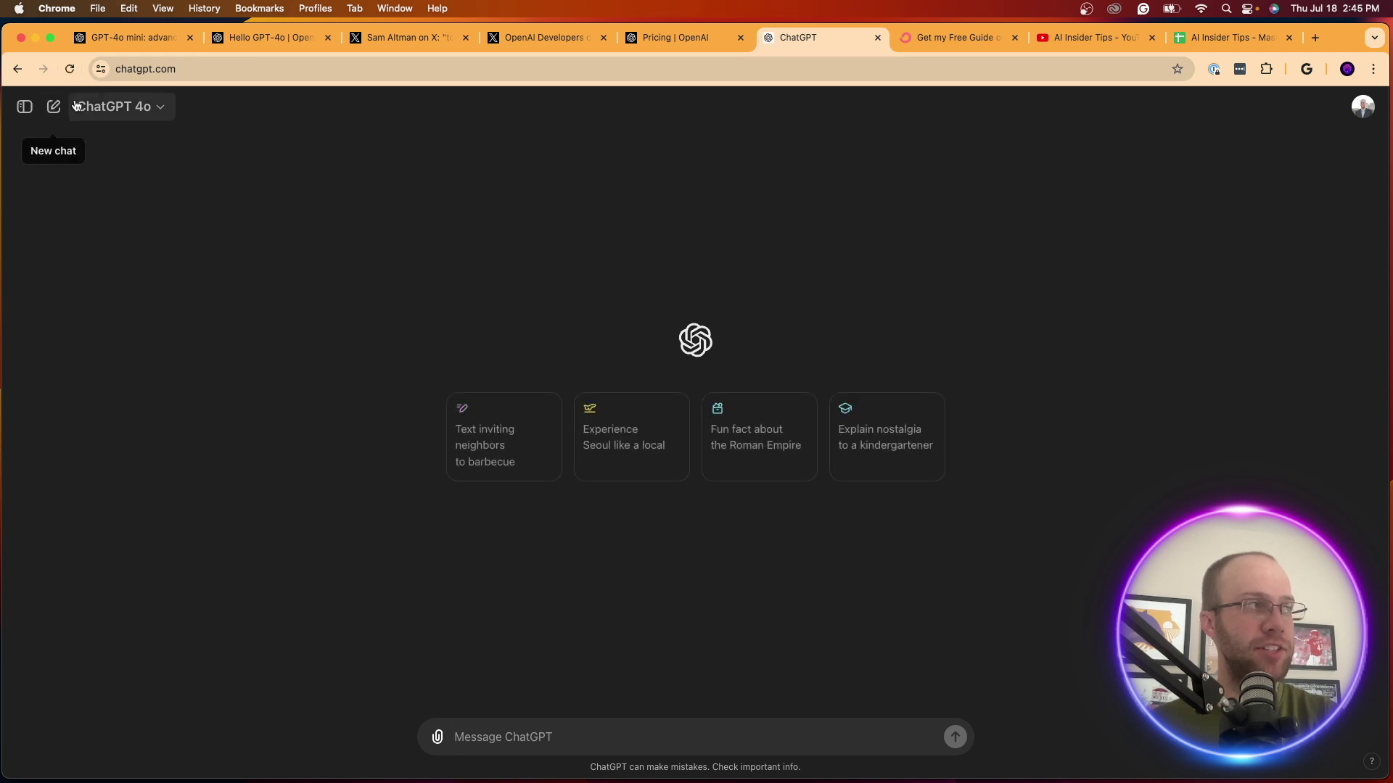
{"action": "left_click", "coordinate": [113, 108]}
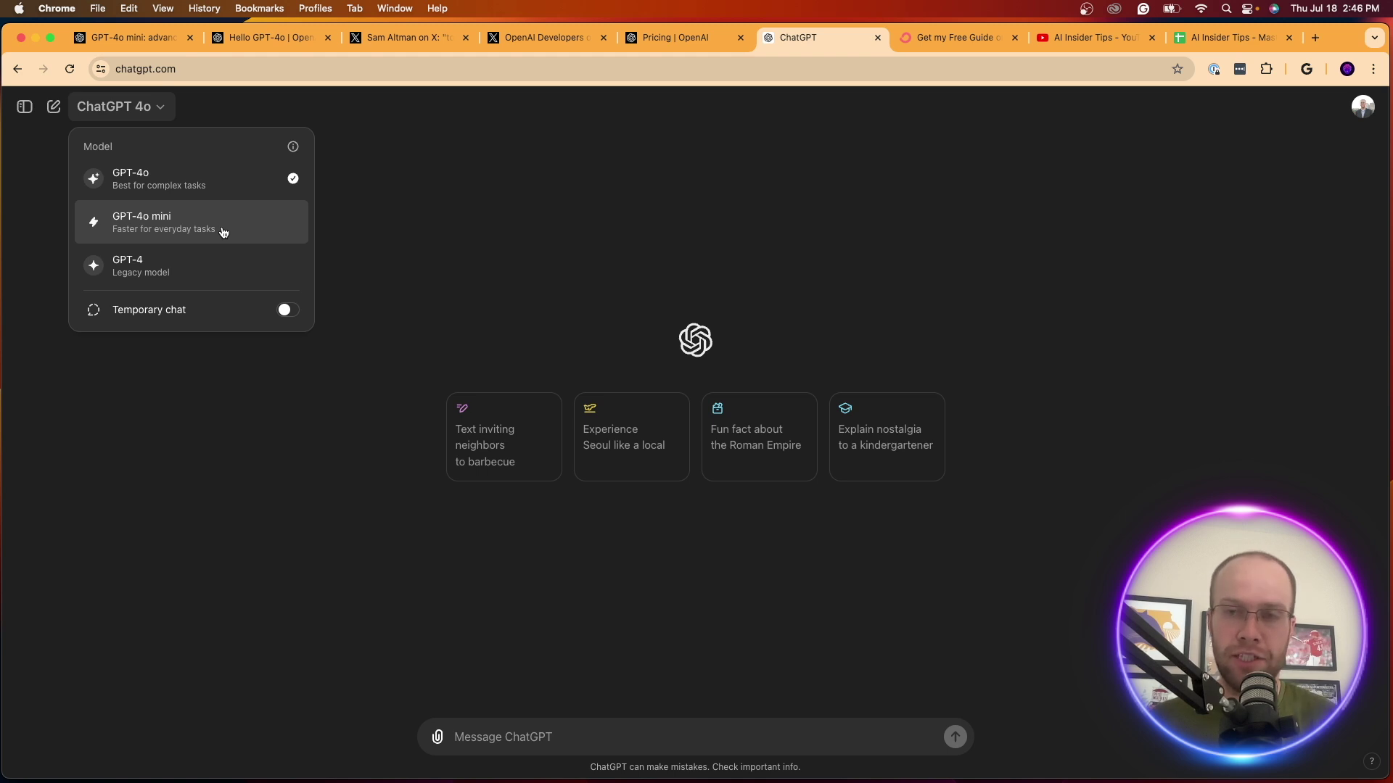
{"action": "left_click", "coordinate": [131, 38]}
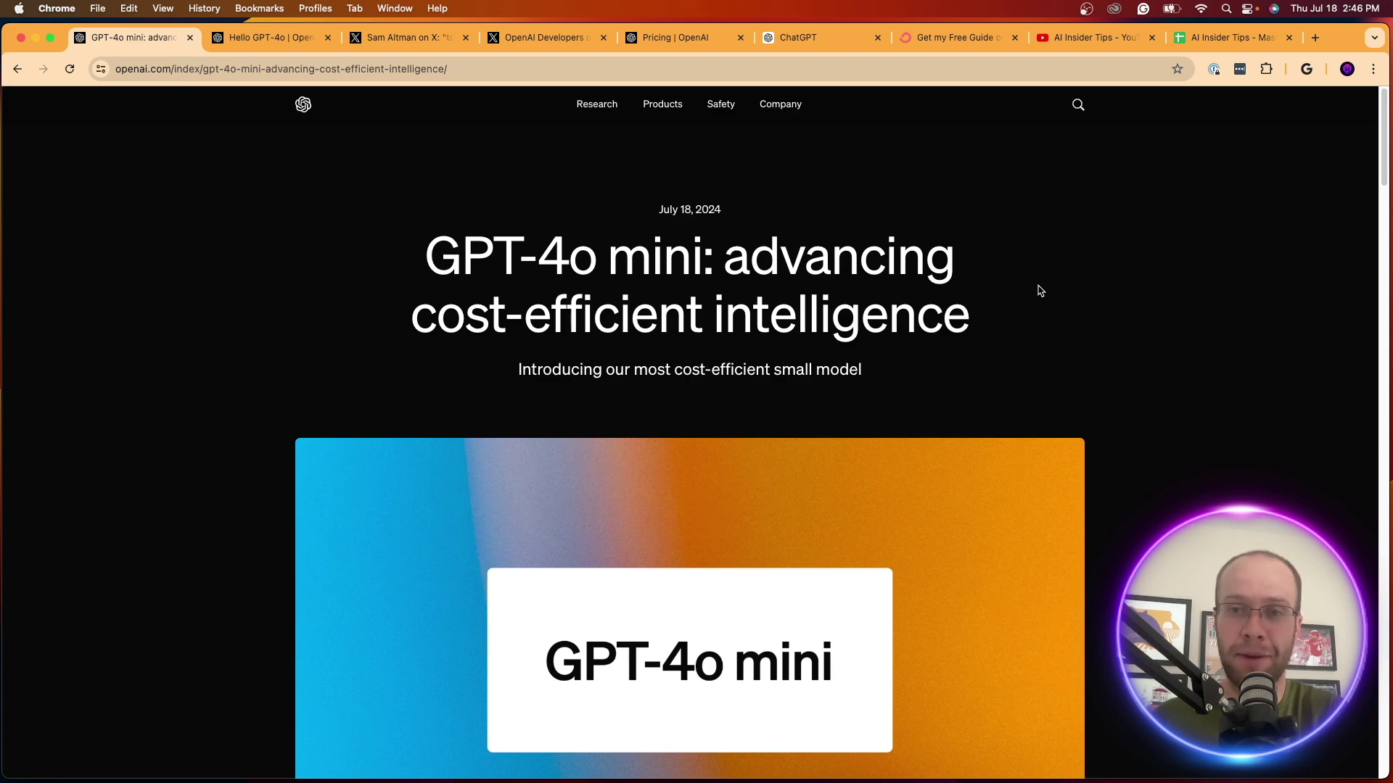
Scroll to the intro and highlight the sentence about expanding AI applications
{"action": "scroll", "coordinate": [1040, 291], "scroll_direction": "down", "scroll_amount": 8}
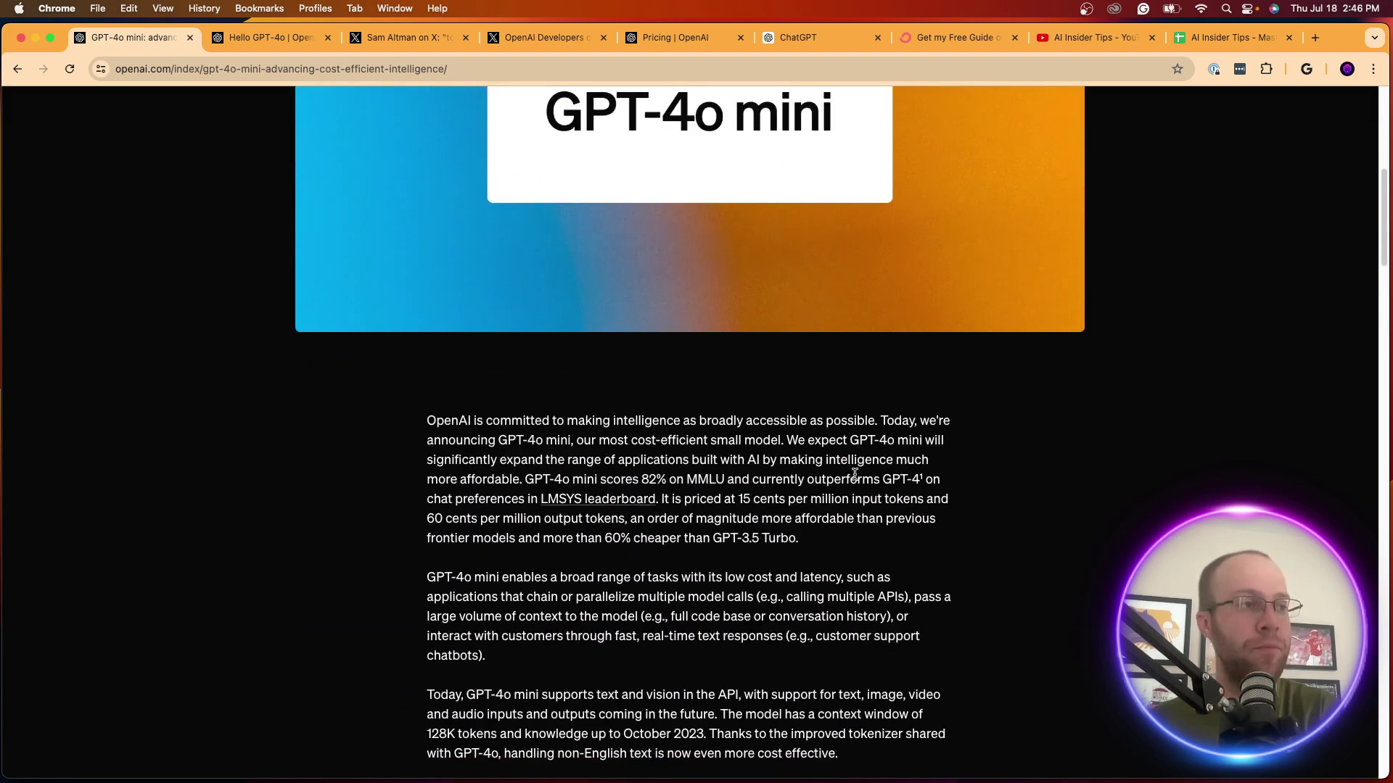
{"action": "scroll", "coordinate": [814, 465], "scroll_direction": "down", "scroll_amount": 1}
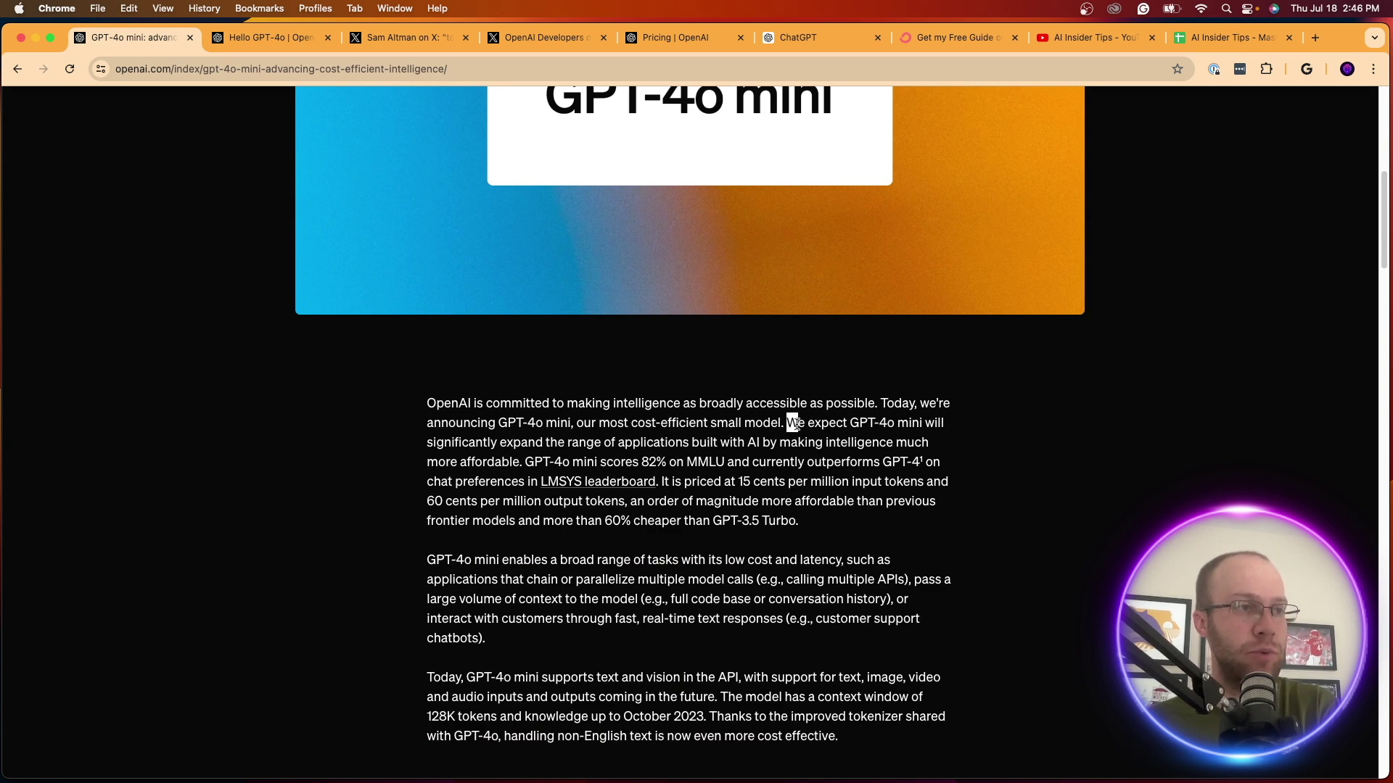
{"action": "left_click_drag", "start_coordinate": [793, 423], "coordinate": [522, 468]}
{"action": "left_click", "coordinate": [521, 470]}
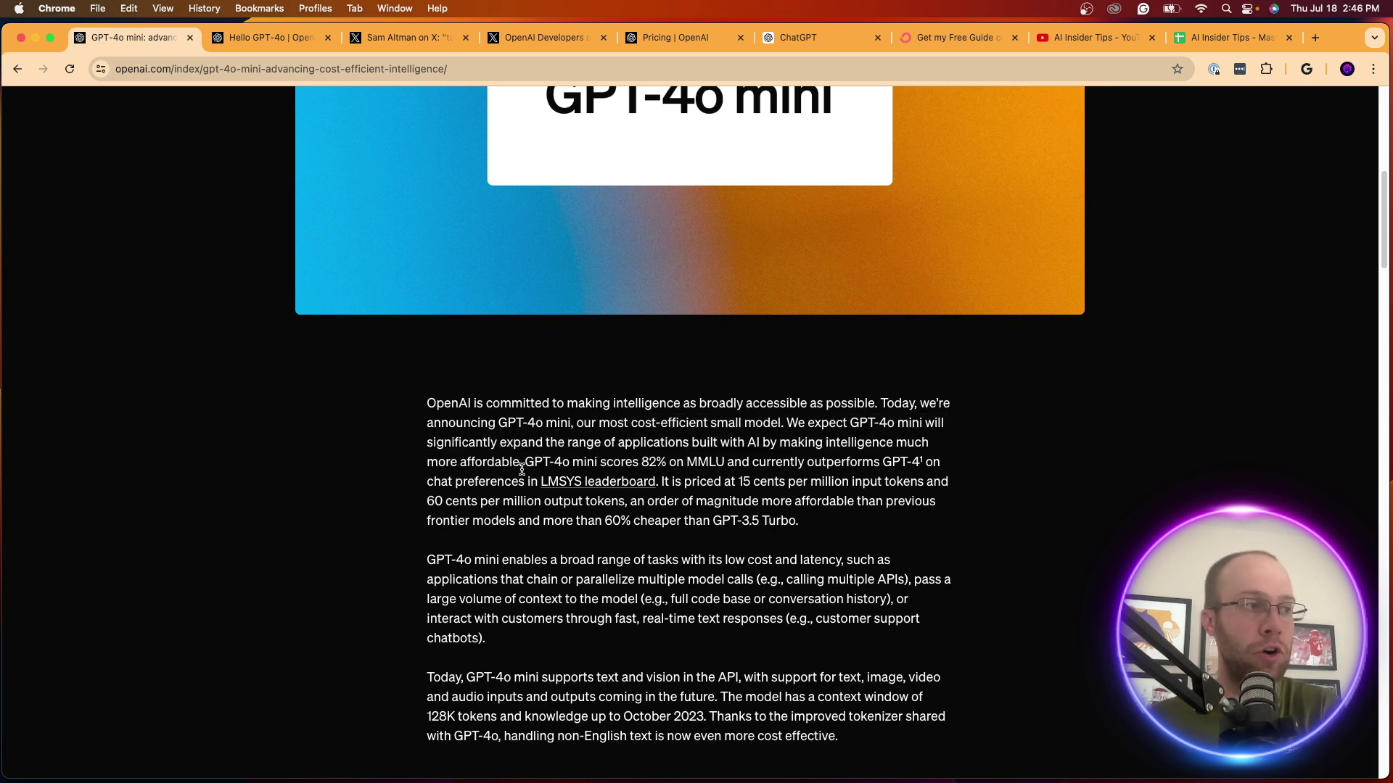
Highlight the pricing comparison and the '60% cheaper than GPT-3.5 Turbo' claim
{"action": "scroll", "coordinate": [522, 470], "scroll_direction": "down", "scroll_amount": 2}
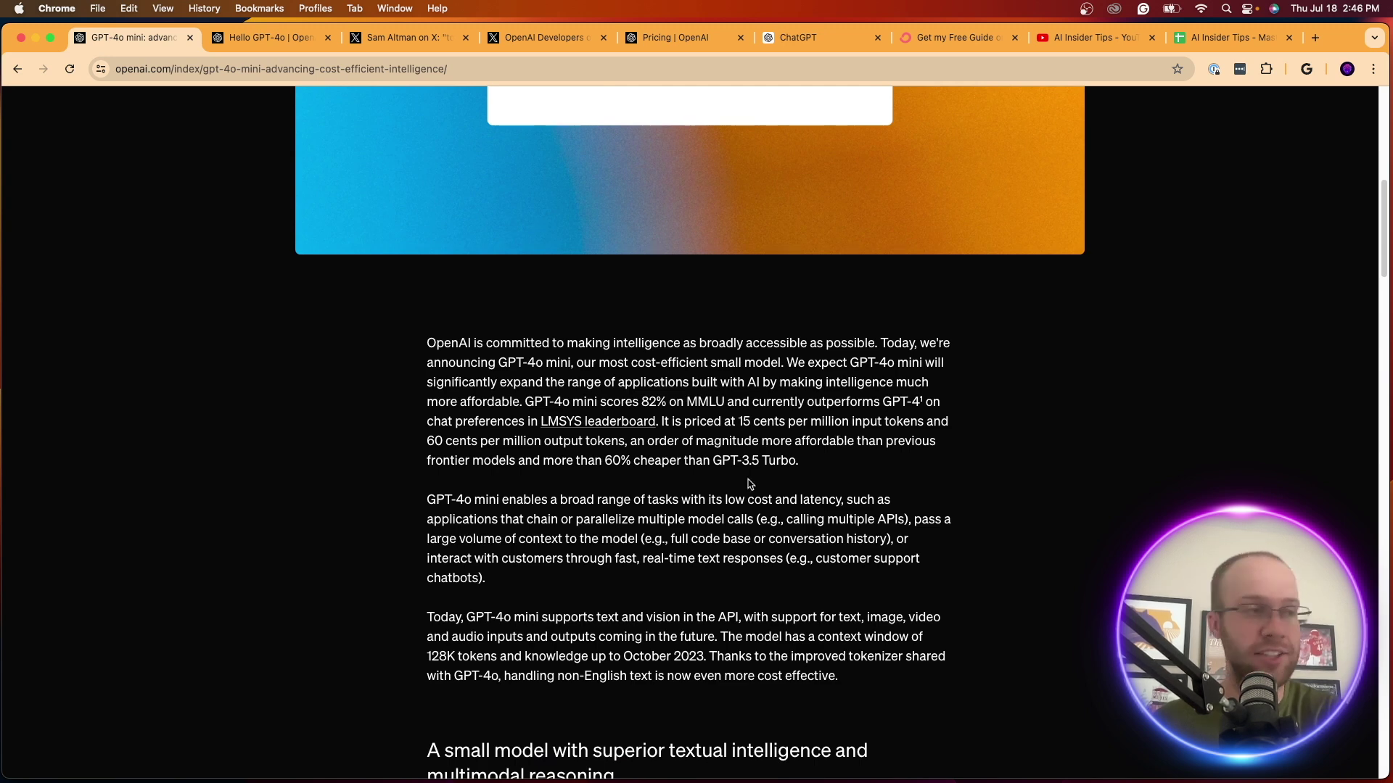
{"action": "left_click_drag", "start_coordinate": [696, 442], "coordinate": [862, 471]}
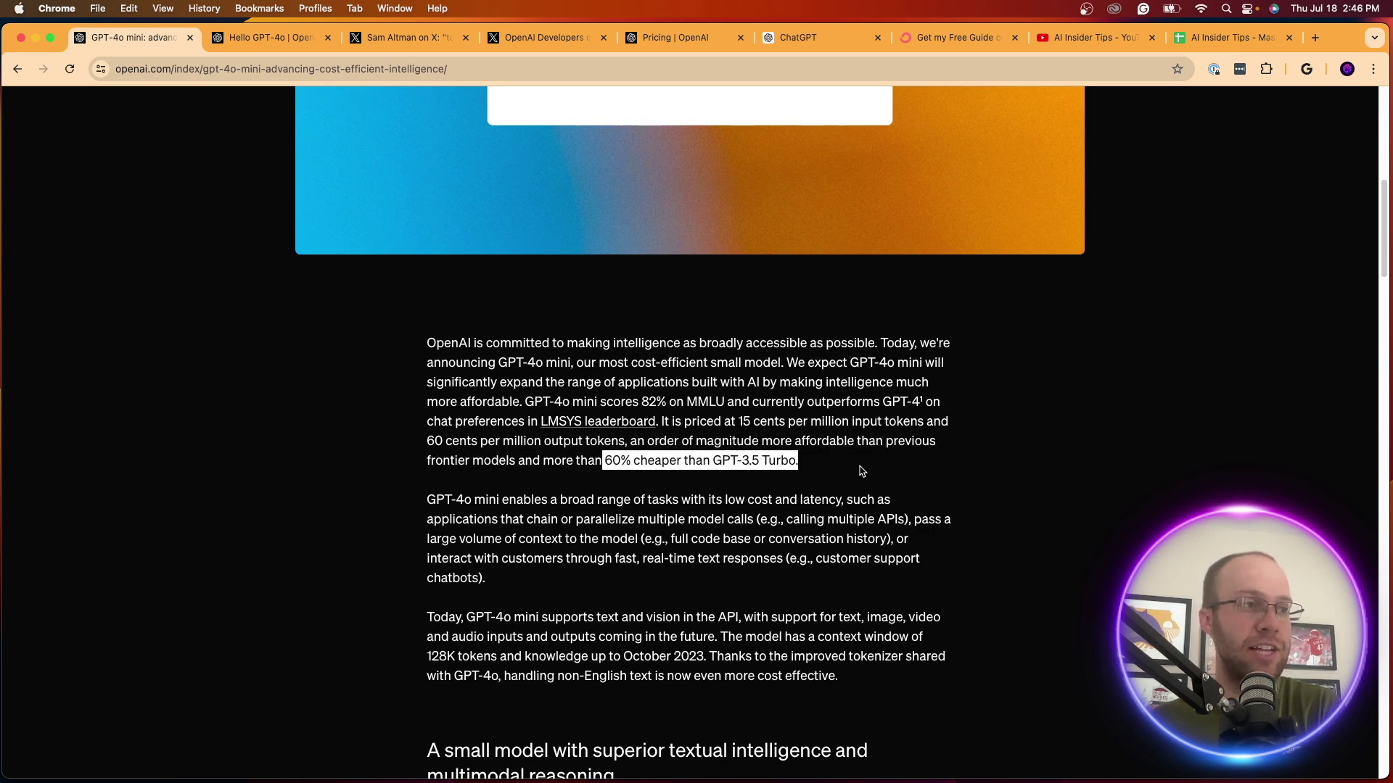
{"action": "left_click", "coordinate": [862, 471]}
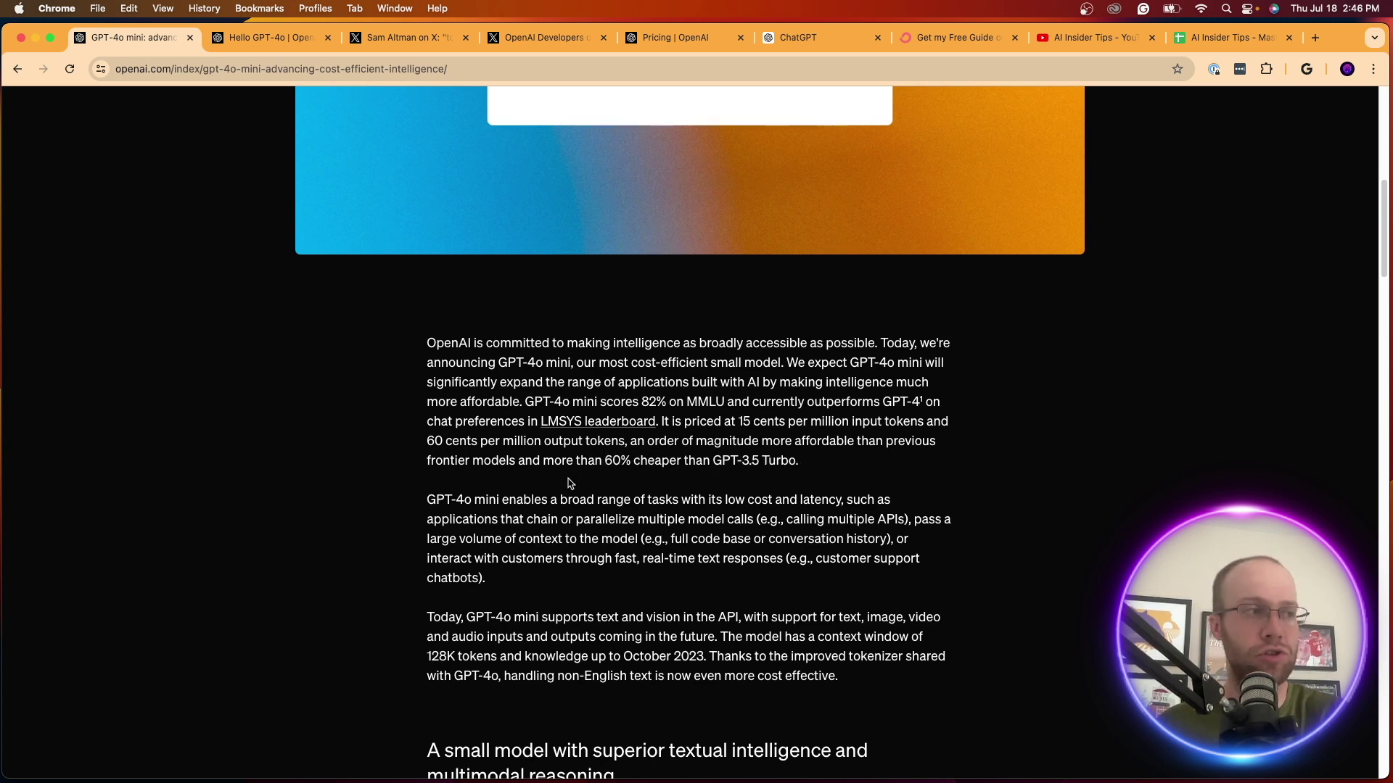
{"action": "left_click_drag", "start_coordinate": [606, 461], "coordinate": [818, 457]}
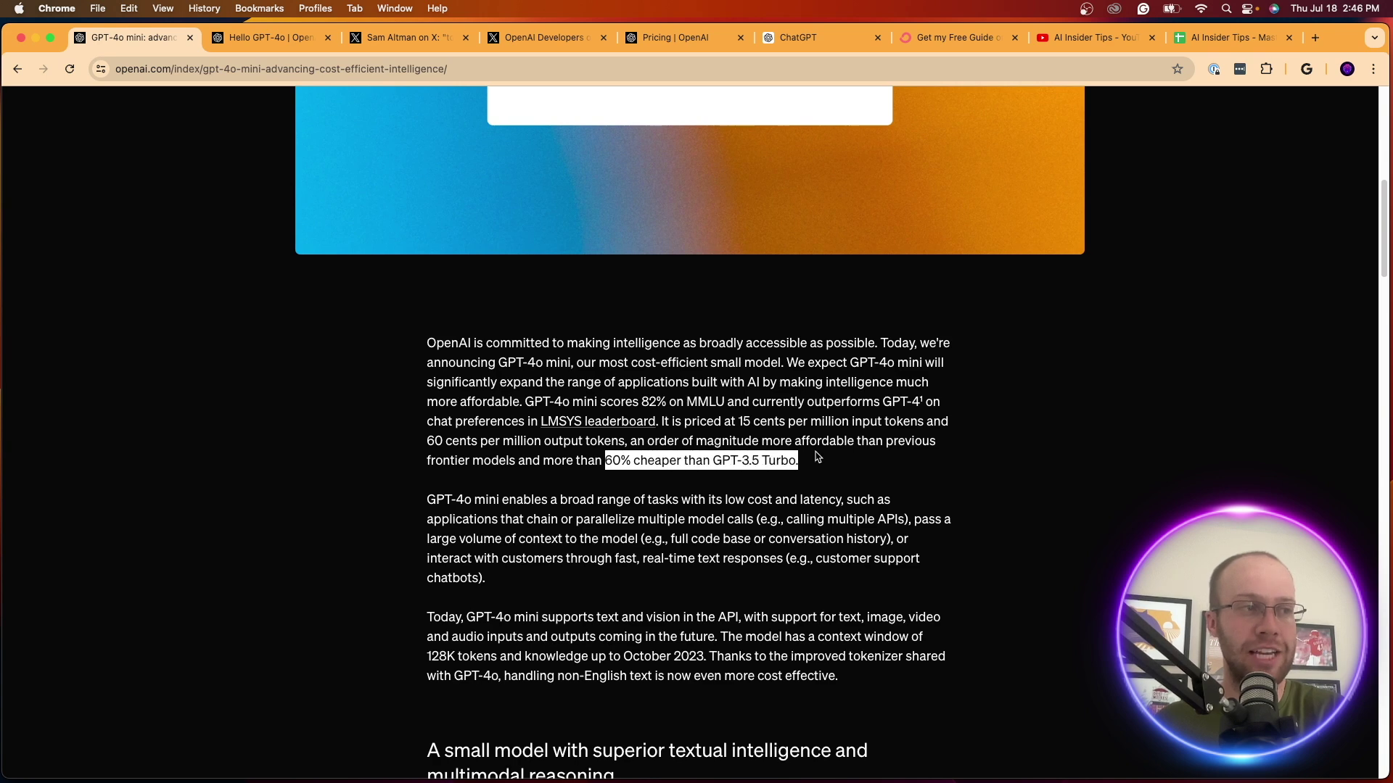
{"action": "left_click", "coordinate": [819, 457]}
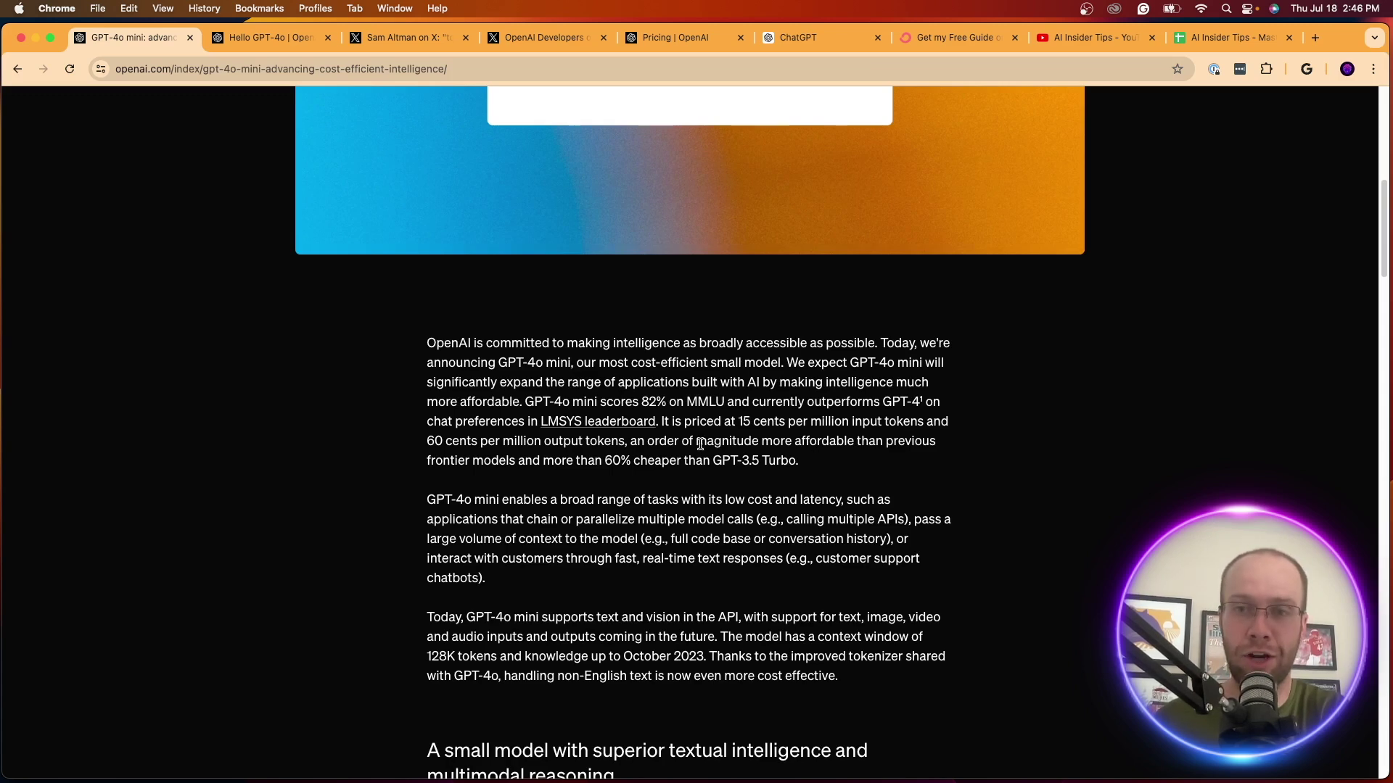
{"action": "scroll", "coordinate": [660, 447], "scroll_direction": "down", "scroll_amount": 5}
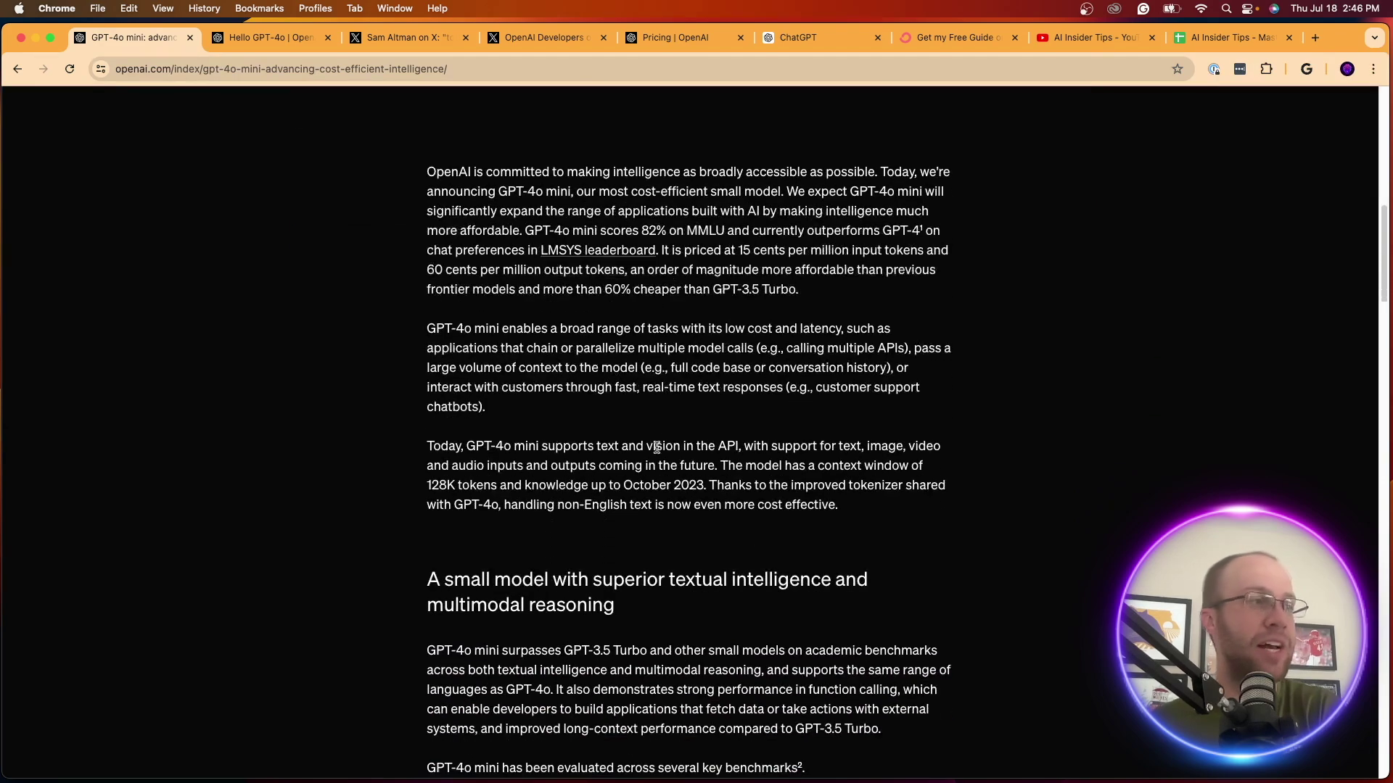
Highlight the Model Evaluation Scores chart title and its GPT-4o mini and GPT-3.5 Turbo legend entries
{"action": "scroll", "coordinate": [672, 380], "scroll_direction": "down", "scroll_amount": 20}
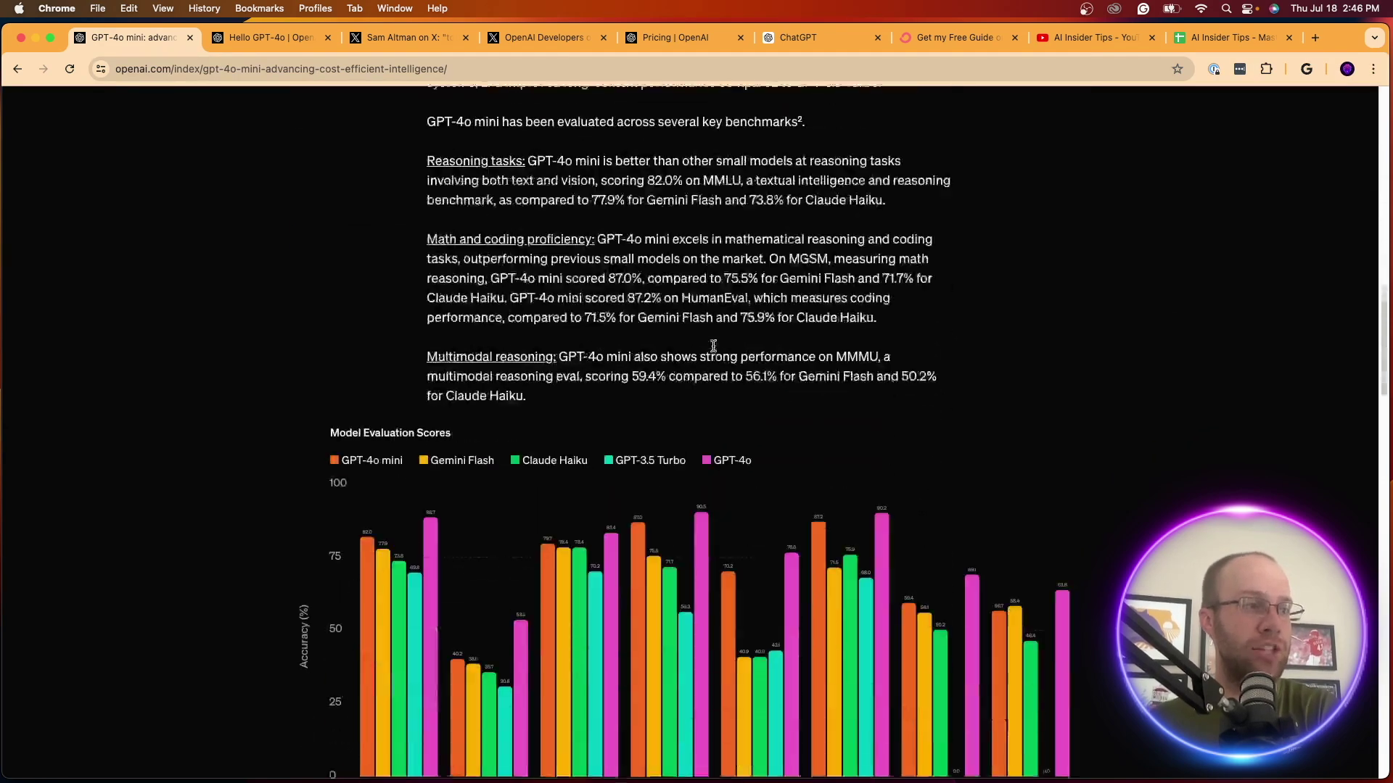
{"action": "left_click_drag", "start_coordinate": [324, 347], "coordinate": [472, 351]}
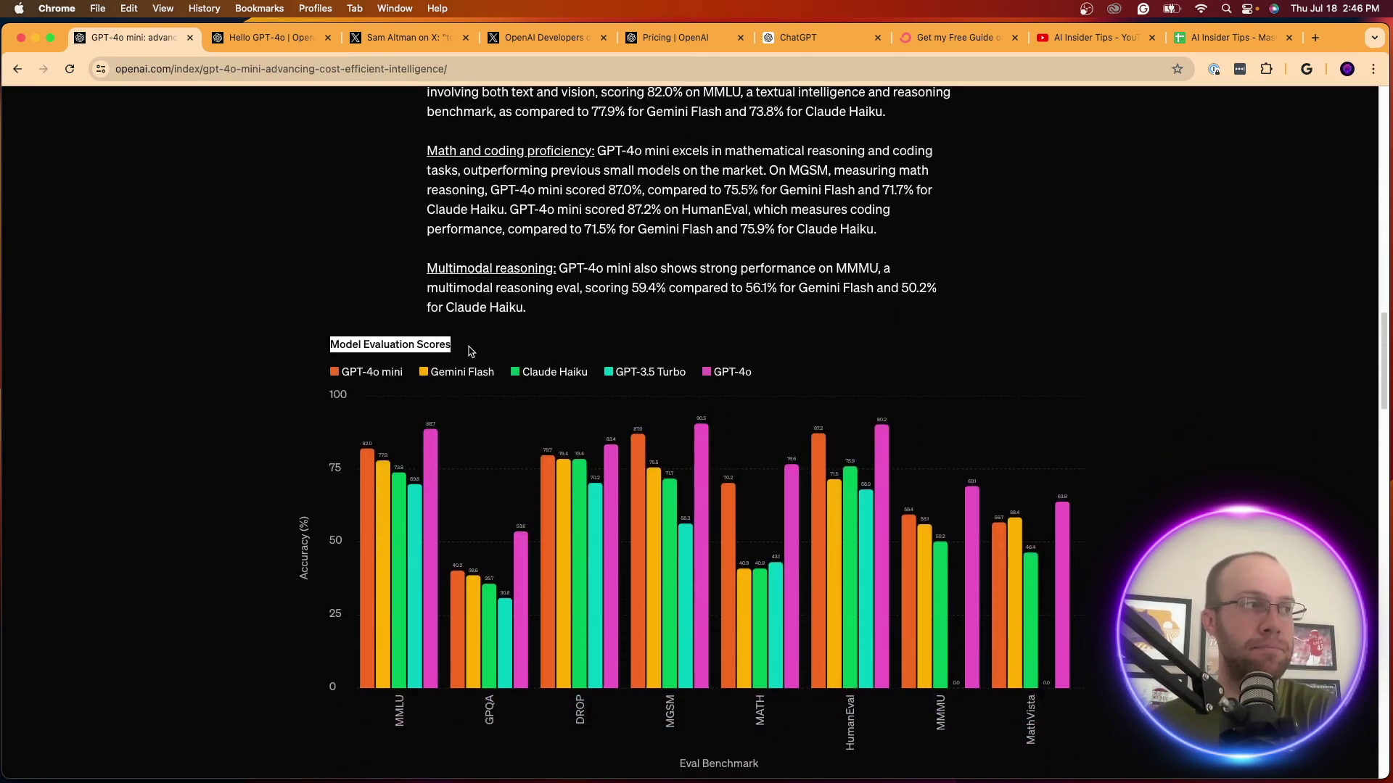
{"action": "left_click", "coordinate": [472, 351]}
{"action": "scroll", "coordinate": [476, 351], "scroll_direction": "down", "scroll_amount": 2}
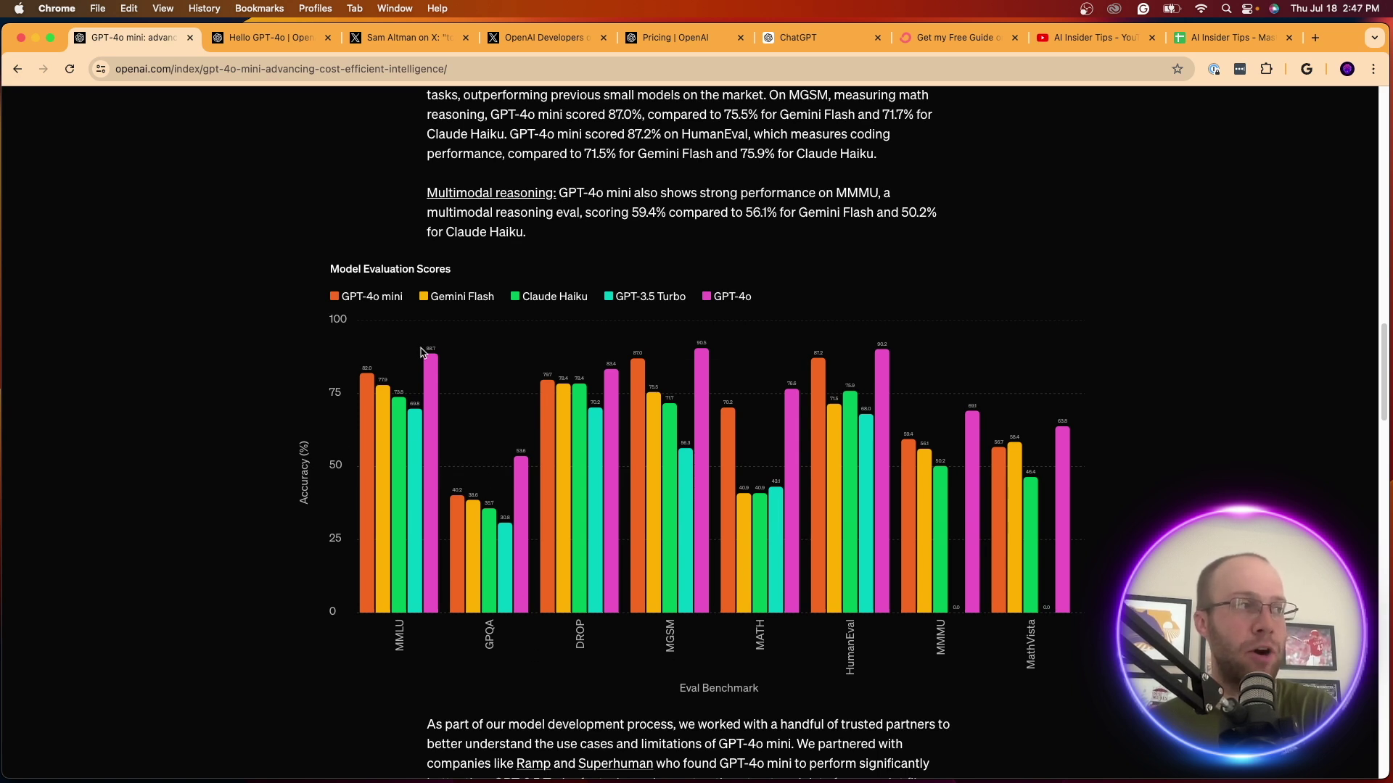
{"action": "left_click_drag", "start_coordinate": [321, 298], "coordinate": [405, 299]}
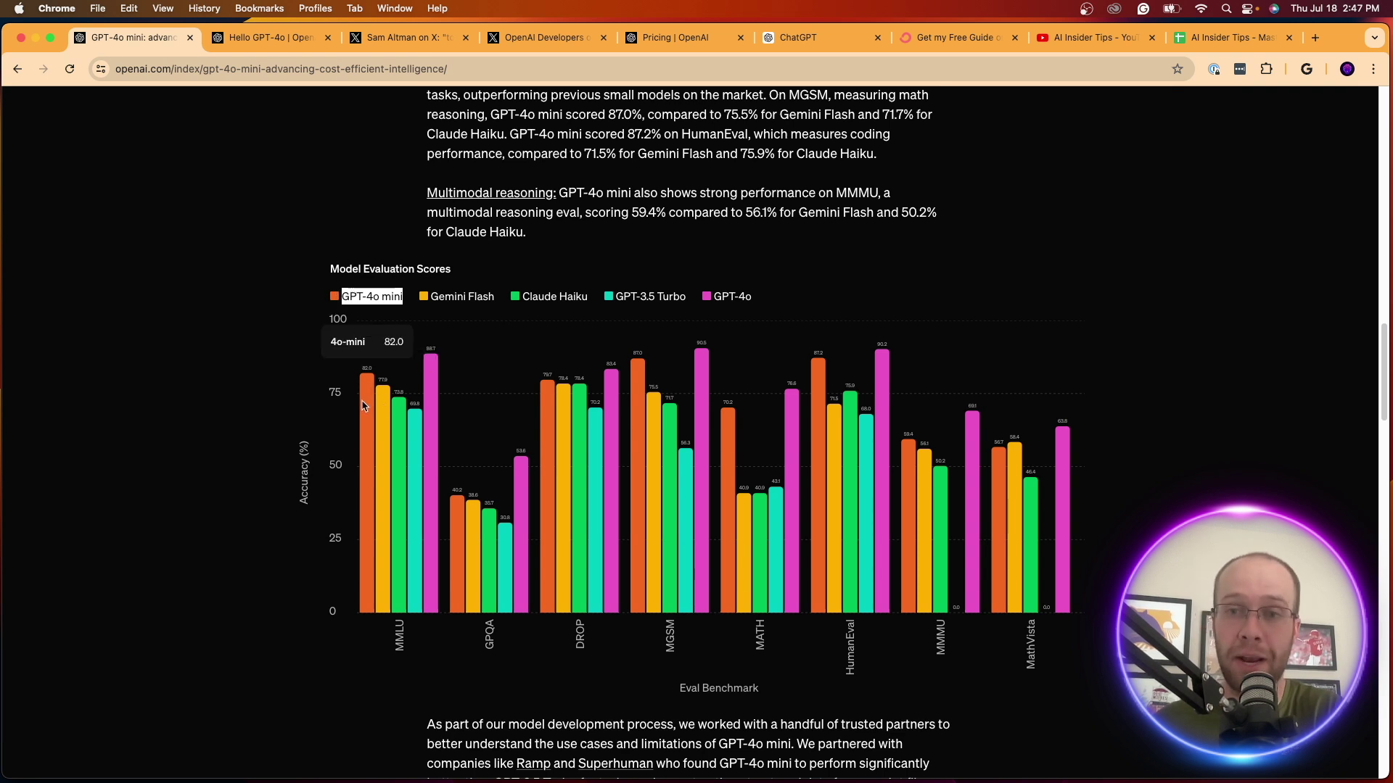
{"action": "left_click_drag", "start_coordinate": [615, 297], "coordinate": [615, 299]}
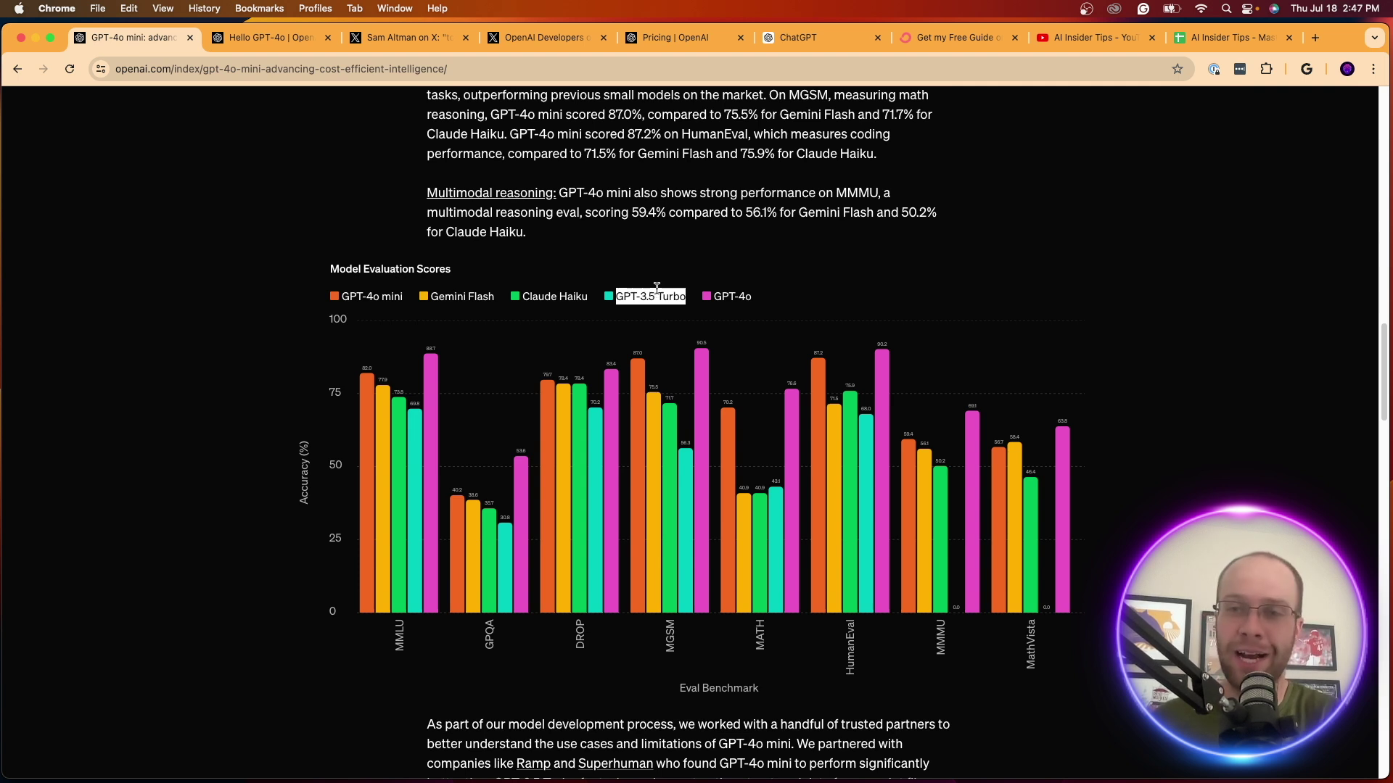
{"action": "left_click", "coordinate": [633, 326]}
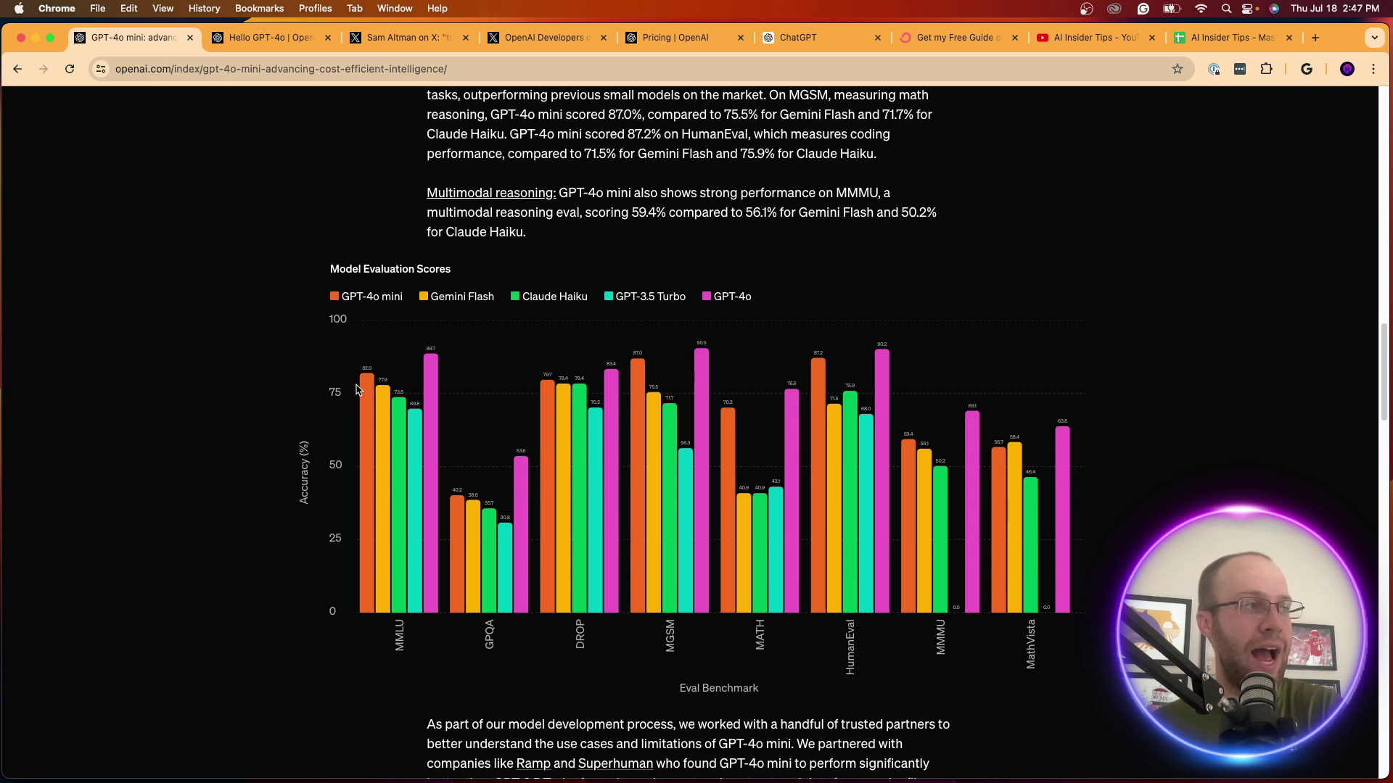
Inspect the chart scores, then read on to the Availability and pricing section
{"action": "mouse_move", "coordinate": [373, 396]}
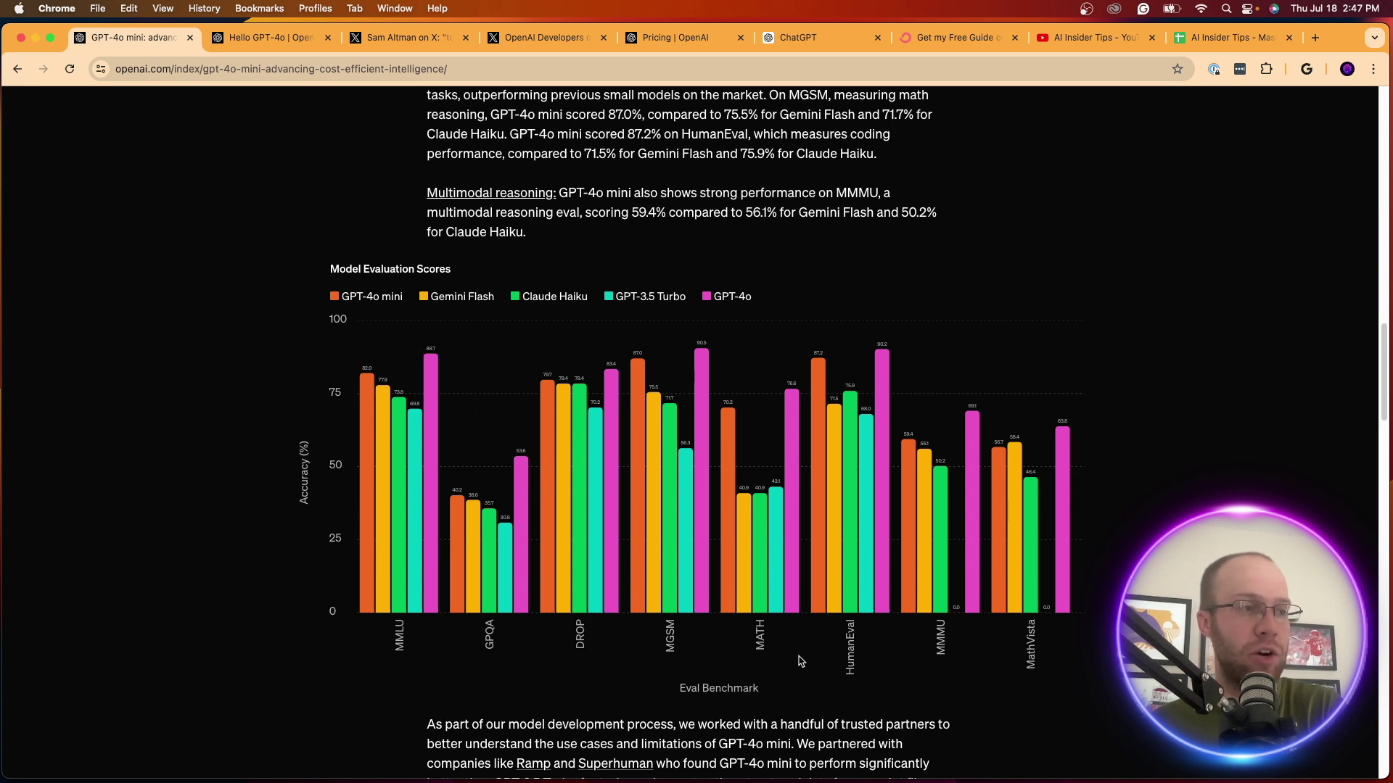
{"action": "mouse_move", "coordinate": [772, 522]}
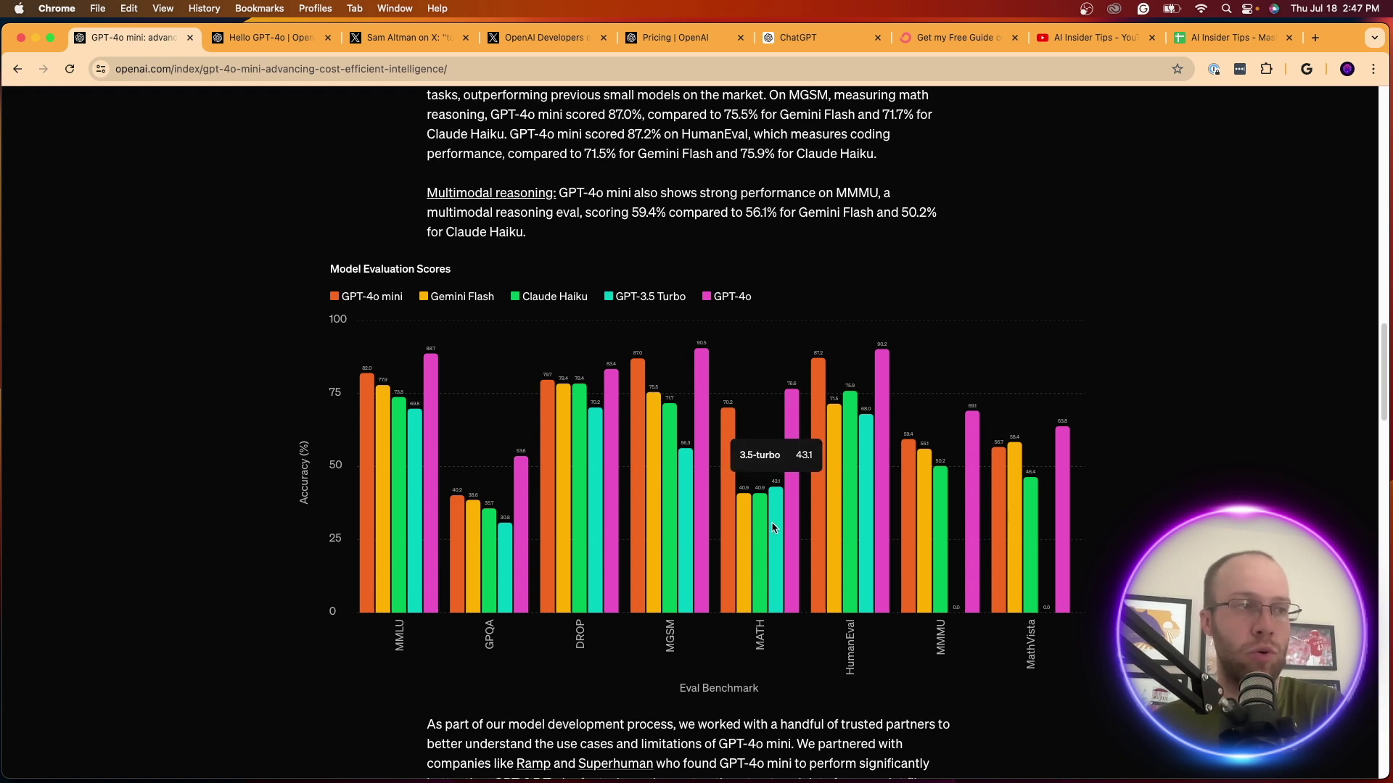
{"action": "mouse_move", "coordinate": [730, 448]}
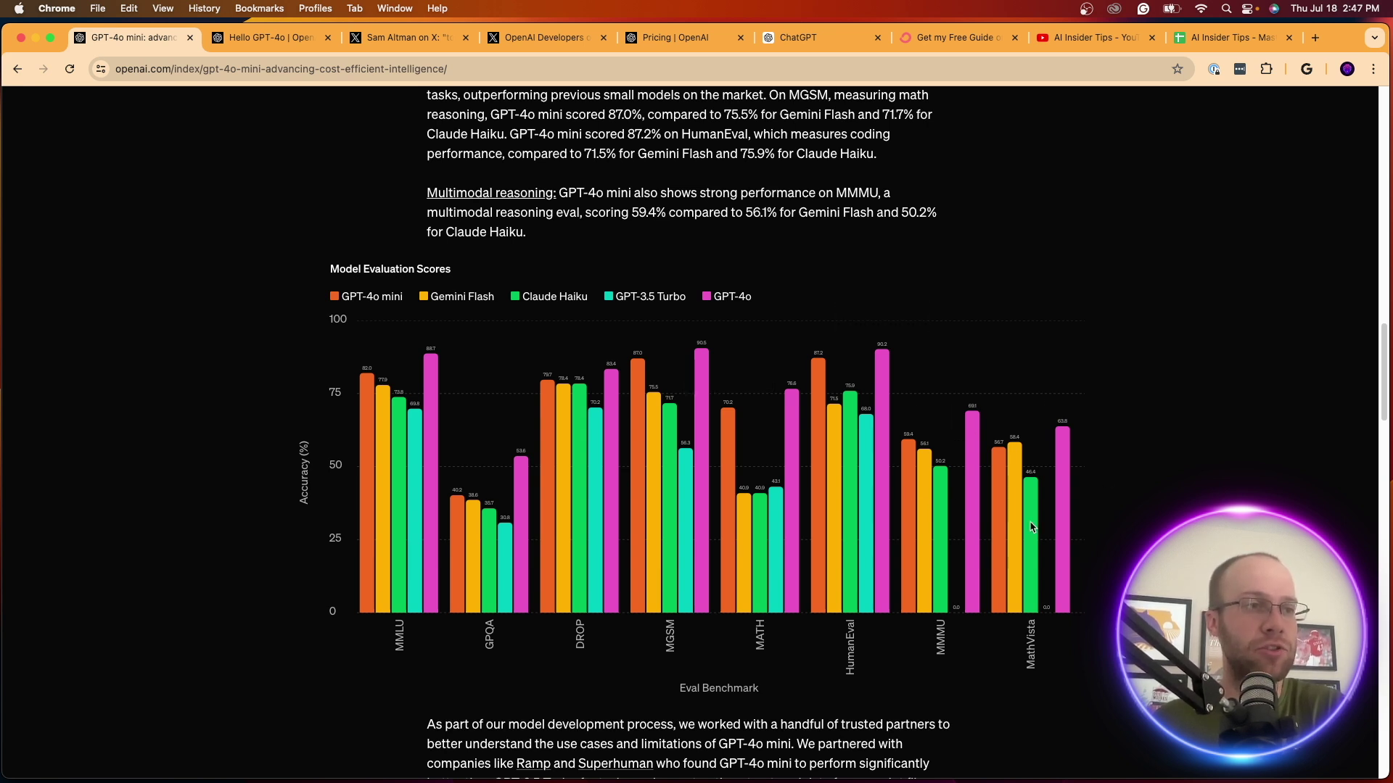
{"action": "mouse_move", "coordinate": [957, 520]}
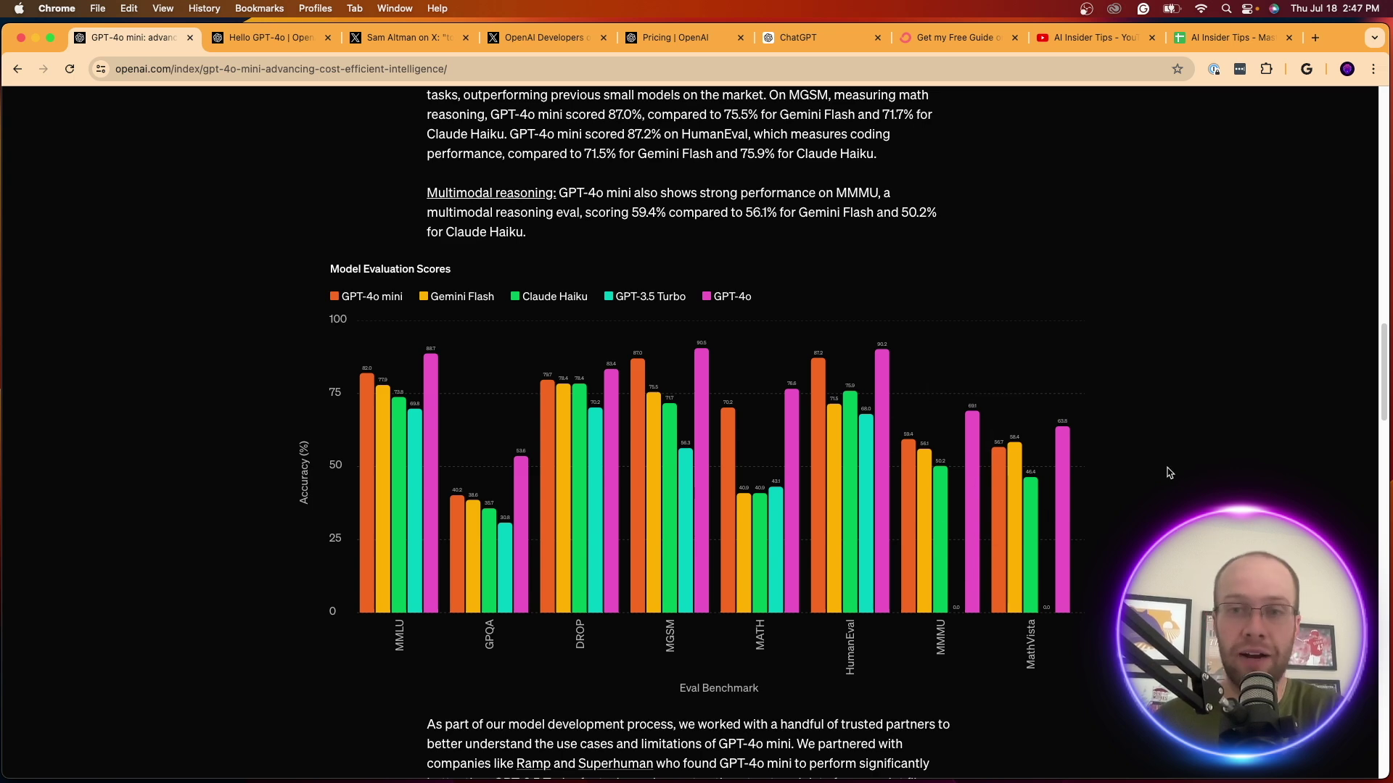
{"action": "scroll", "coordinate": [1099, 475], "scroll_direction": "down", "scroll_amount": 8}
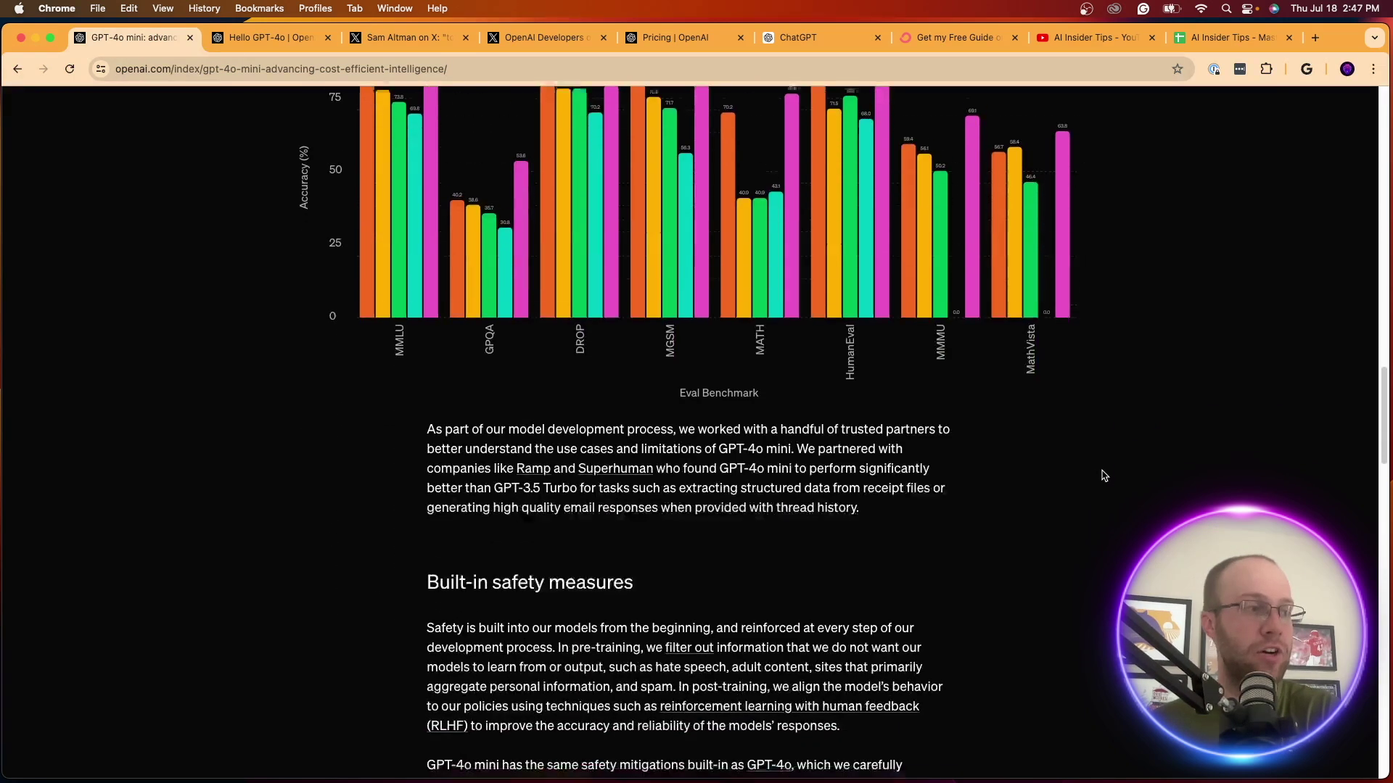
{"action": "scroll", "coordinate": [615, 408], "scroll_direction": "down", "scroll_amount": 8}
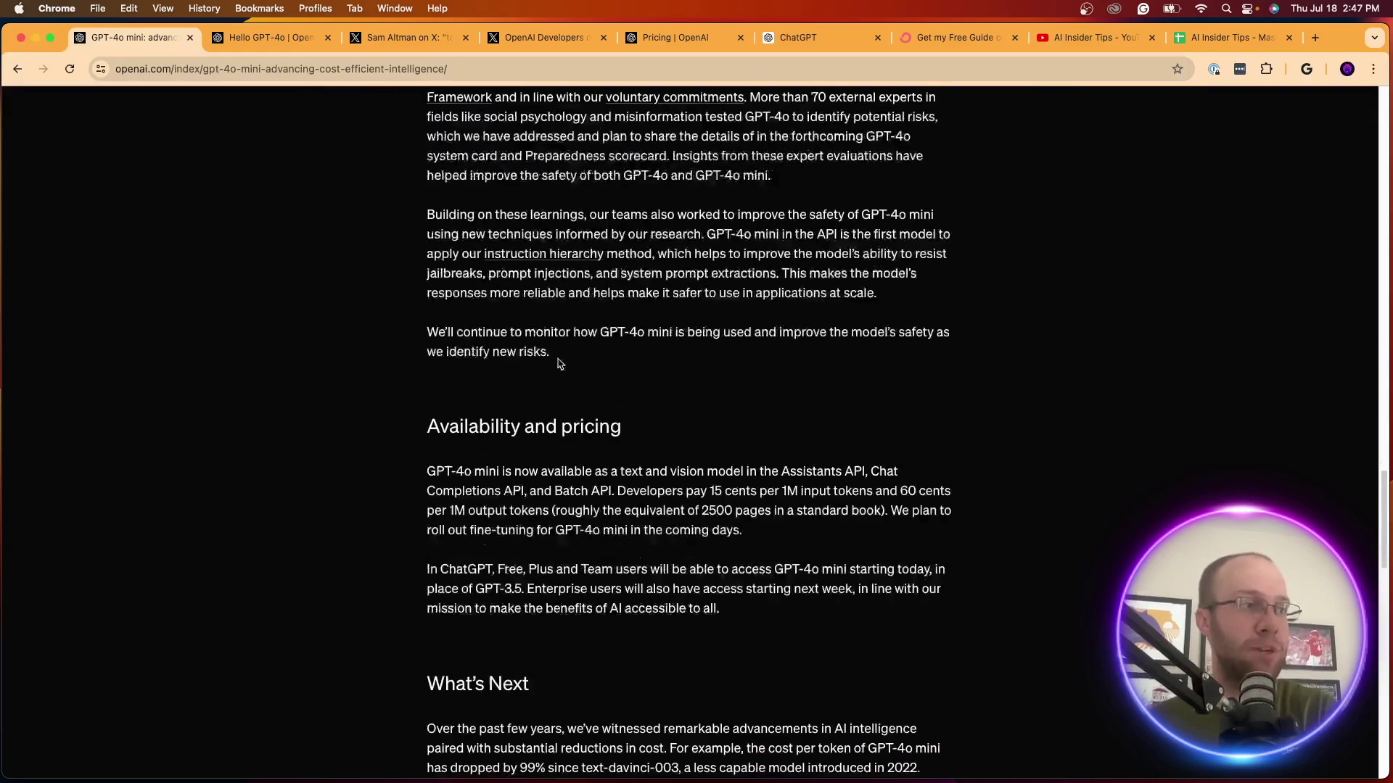
{"action": "left_click_drag", "start_coordinate": [431, 302], "coordinate": [588, 302]}
{"action": "left_click", "coordinate": [681, 399]}
{"action": "scroll", "coordinate": [679, 398], "scroll_direction": "down", "scroll_amount": 4}
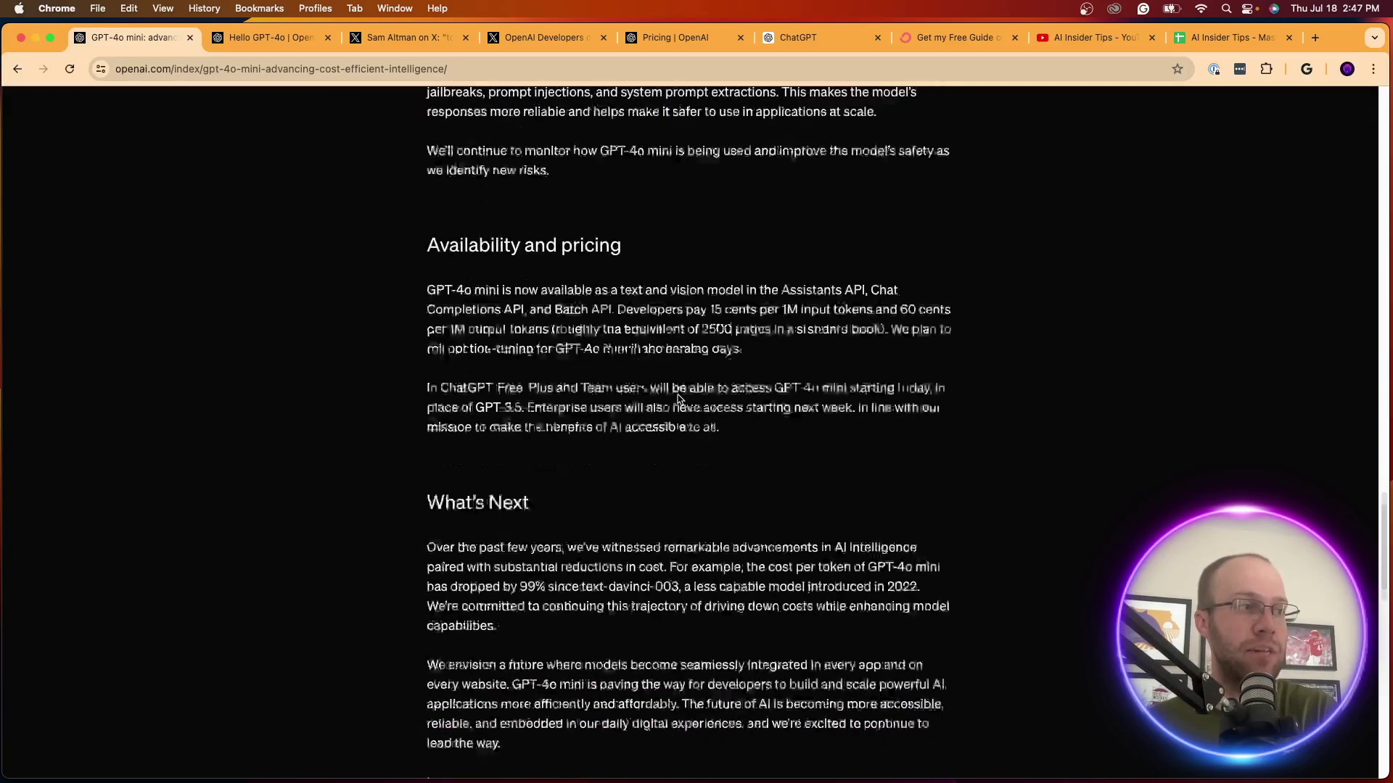
{"action": "scroll", "coordinate": [698, 398], "scroll_direction": "up", "scroll_amount": 5}
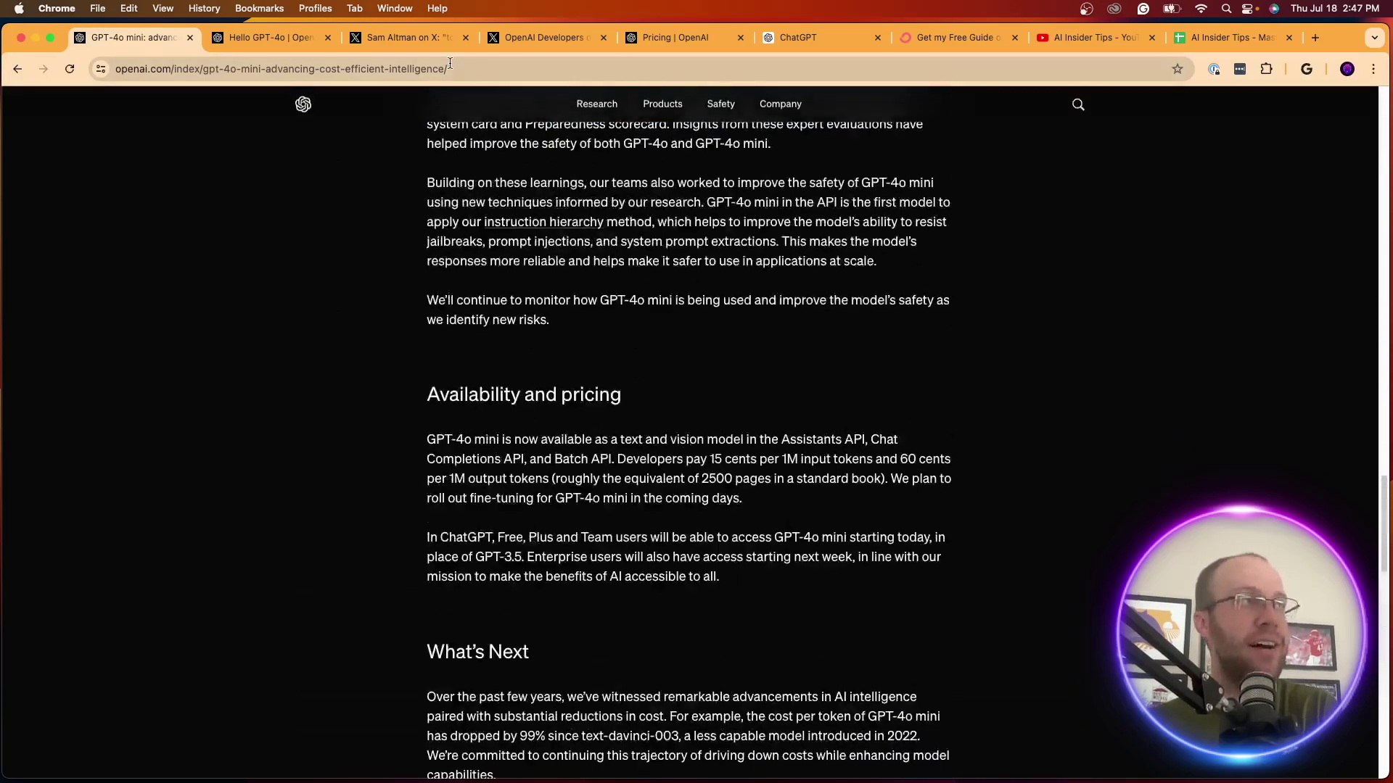
{"action": "left_click", "coordinate": [674, 37]}
On the pricing page, highlight GPT-4o's $5.00 input and $15.00 output token prices
{"action": "scroll", "coordinate": [1038, 346], "scroll_direction": "up", "scroll_amount": 2}
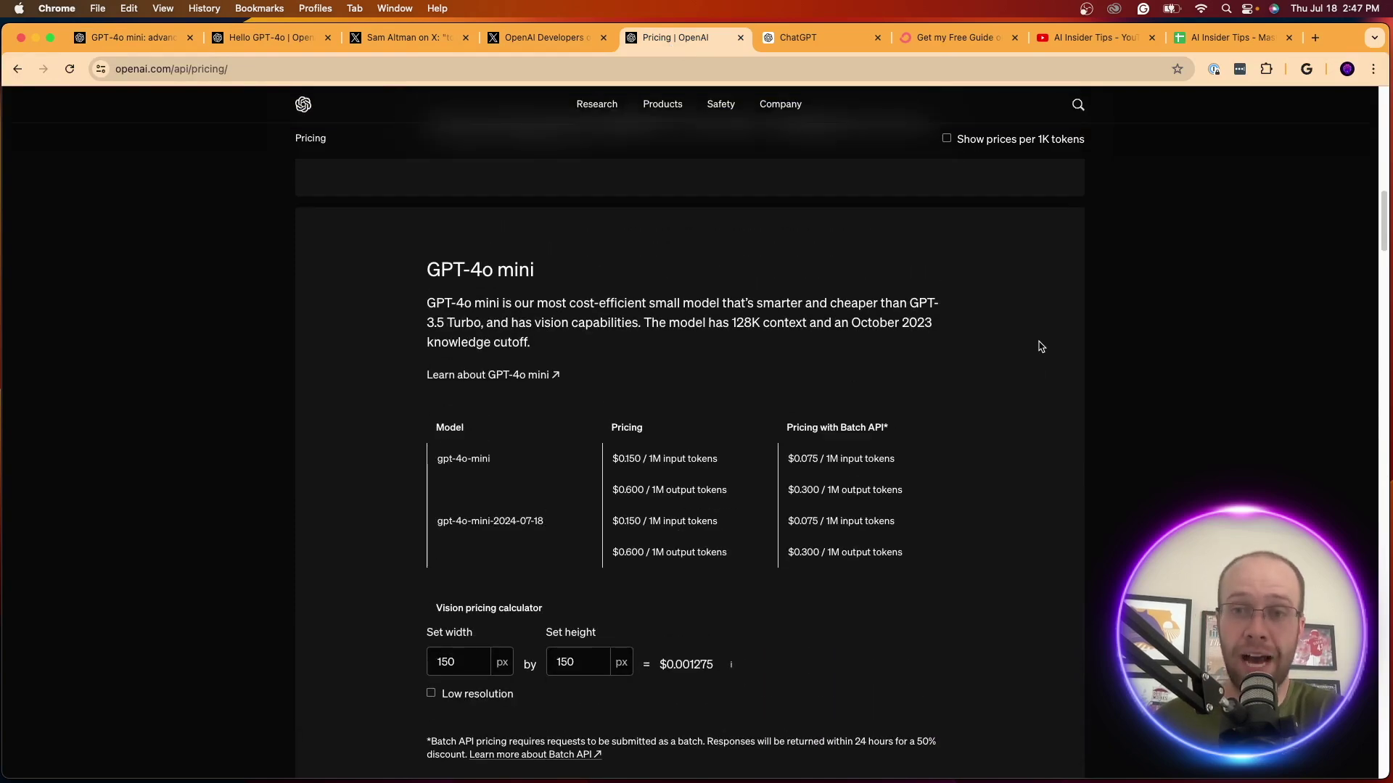
{"action": "scroll", "coordinate": [1037, 346], "scroll_direction": "up", "scroll_amount": 10}
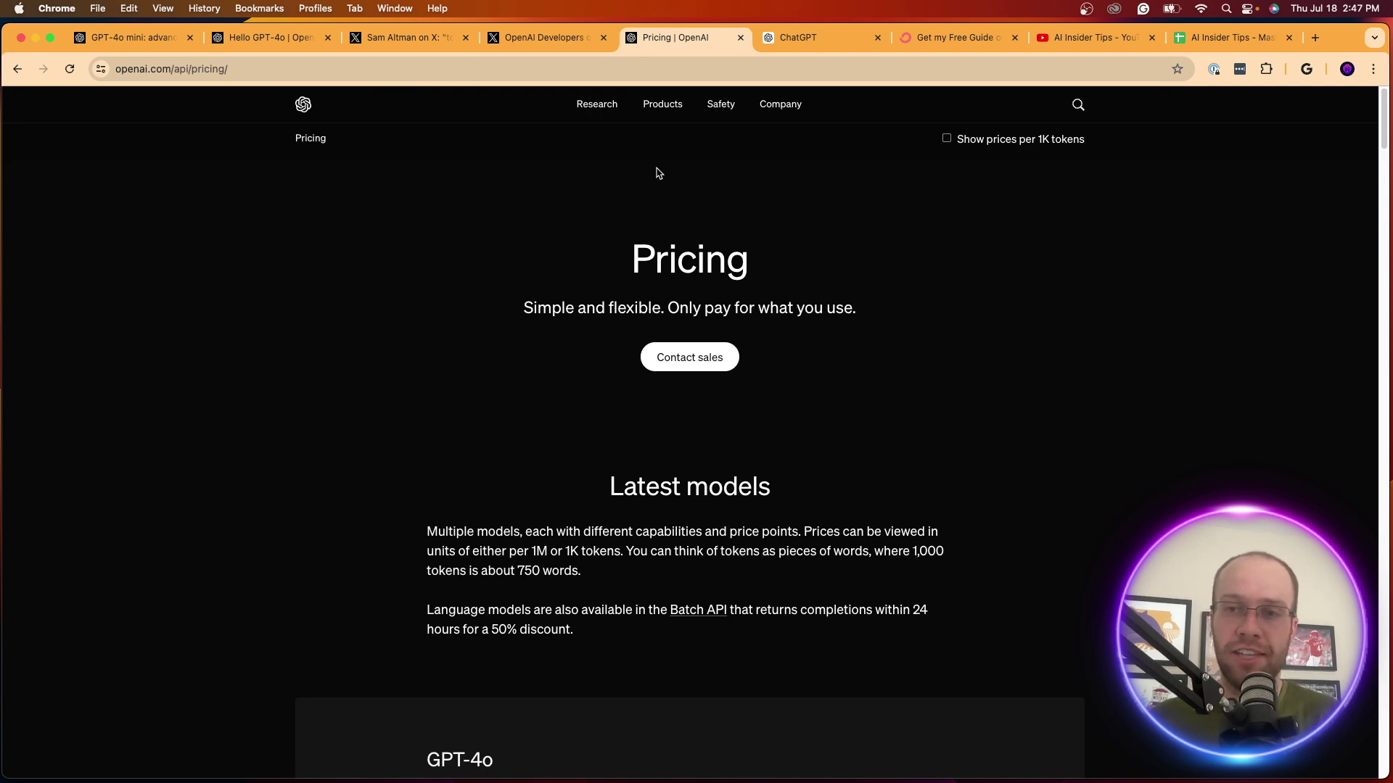
{"action": "scroll", "coordinate": [659, 173], "scroll_direction": "down", "scroll_amount": 2}
{"action": "scroll", "coordinate": [738, 280], "scroll_direction": "down", "scroll_amount": 5}
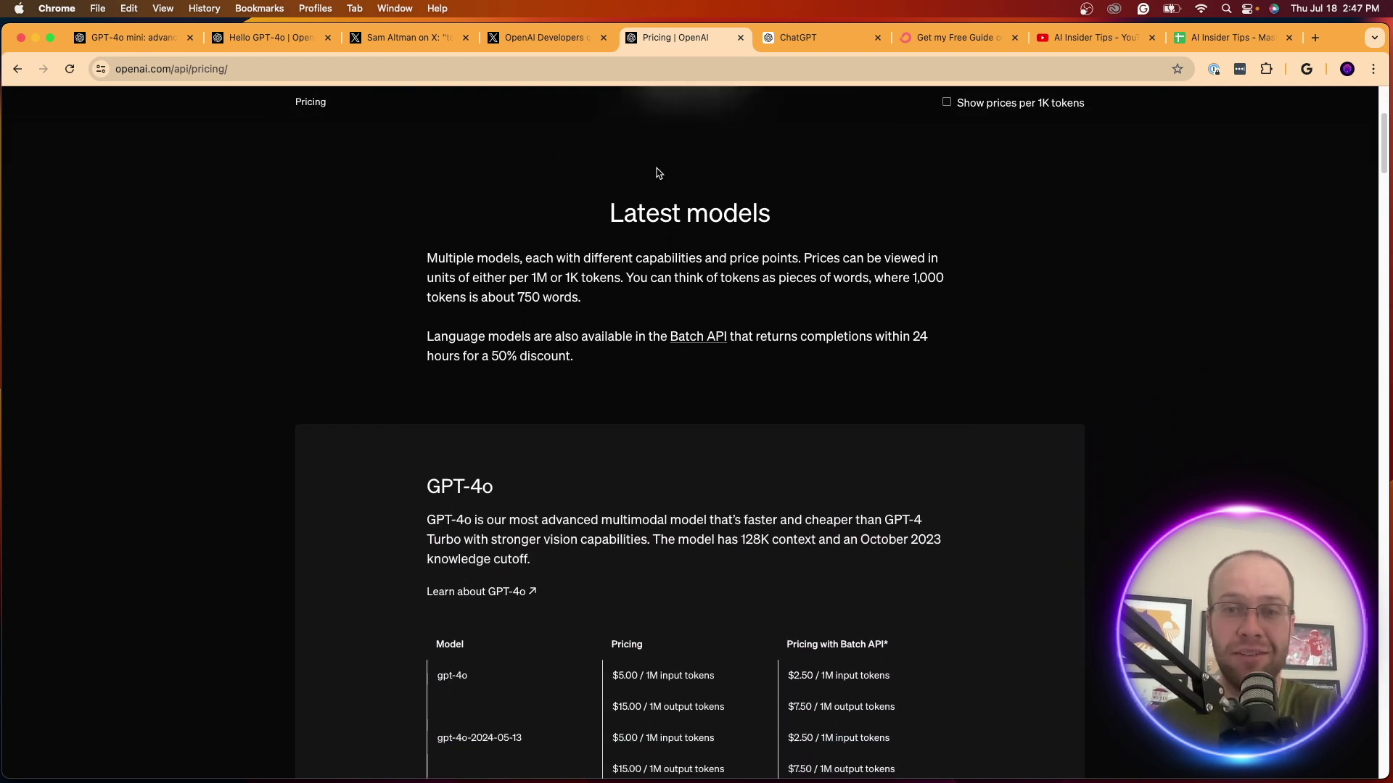
{"action": "scroll", "coordinate": [738, 281], "scroll_direction": "down", "scroll_amount": 4}
{"action": "scroll", "coordinate": [508, 218], "scroll_direction": "up", "scroll_amount": 2}
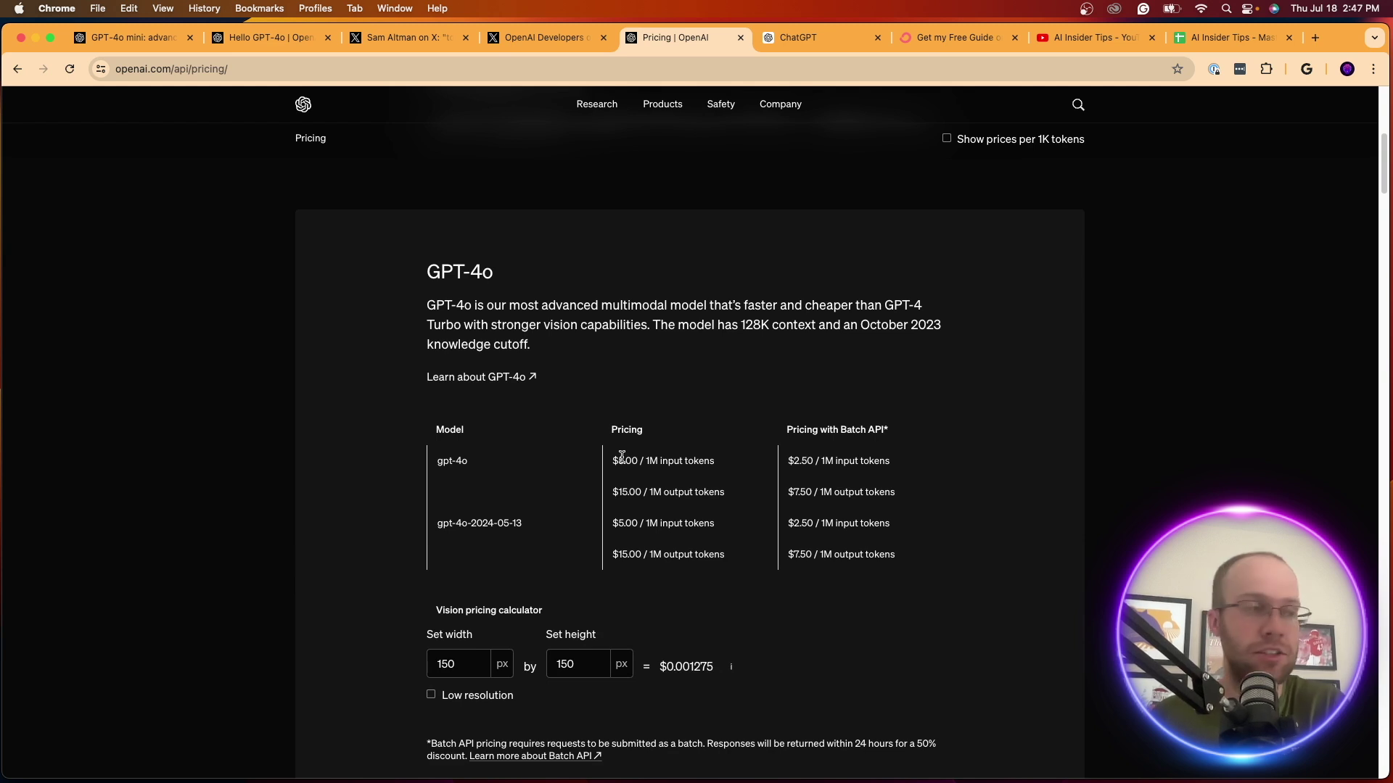
{"action": "left_click_drag", "start_coordinate": [615, 461], "coordinate": [698, 461]}
{"action": "left_click", "coordinate": [716, 458]}
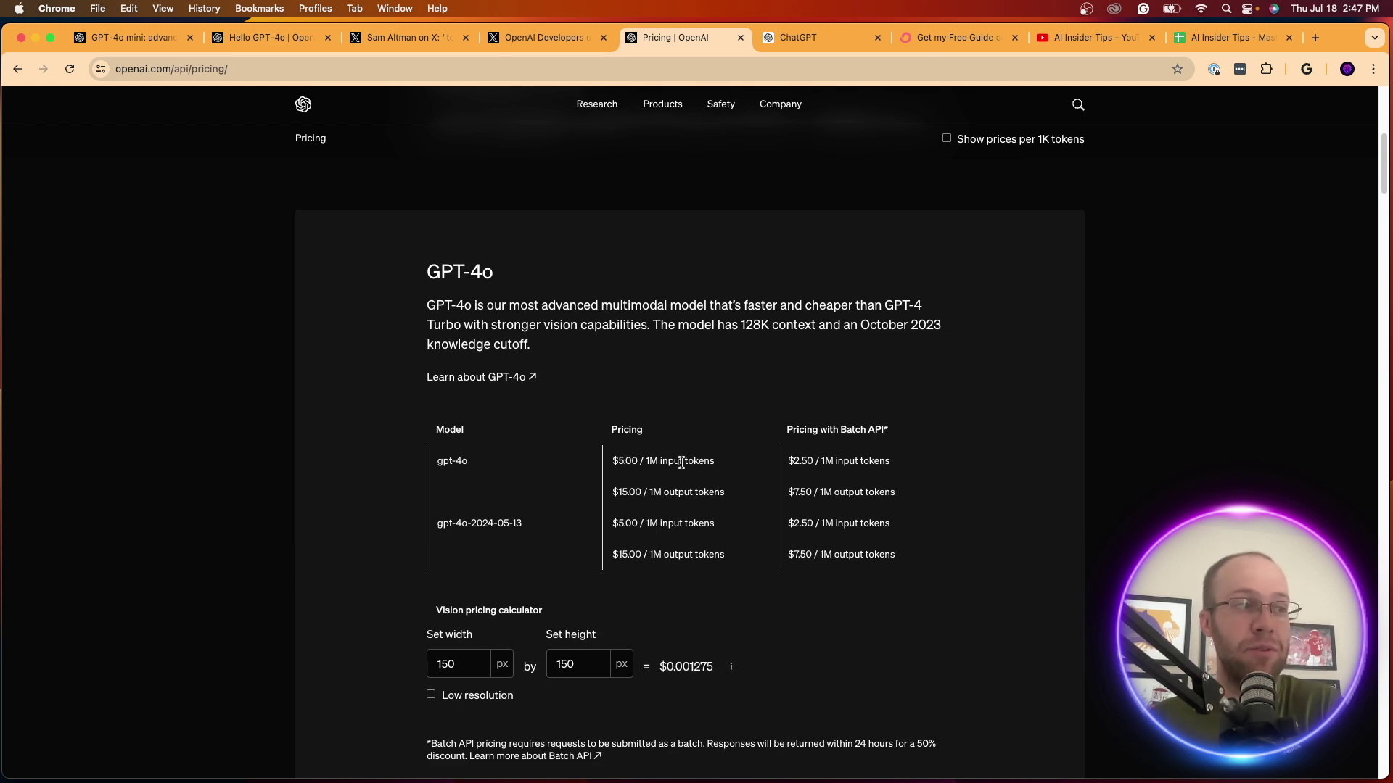
{"action": "left_click_drag", "start_coordinate": [613, 494], "coordinate": [731, 496]}
{"action": "left_click", "coordinate": [730, 497]}
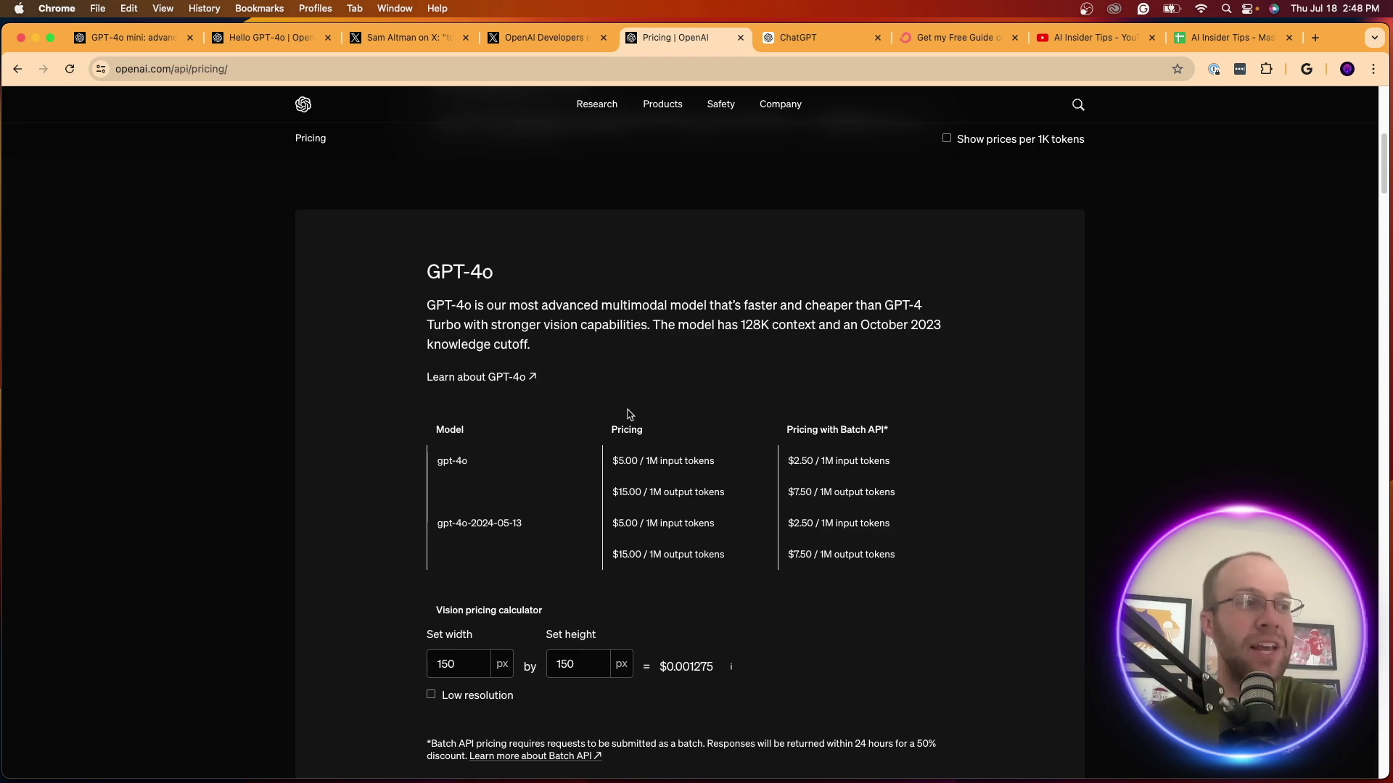
Highlight GPT-4o mini's input price and its $0.600 output token price
{"action": "scroll", "coordinate": [639, 362], "scroll_direction": "down", "scroll_amount": 5}
{"action": "scroll", "coordinate": [642, 344], "scroll_direction": "down", "scroll_amount": 3}
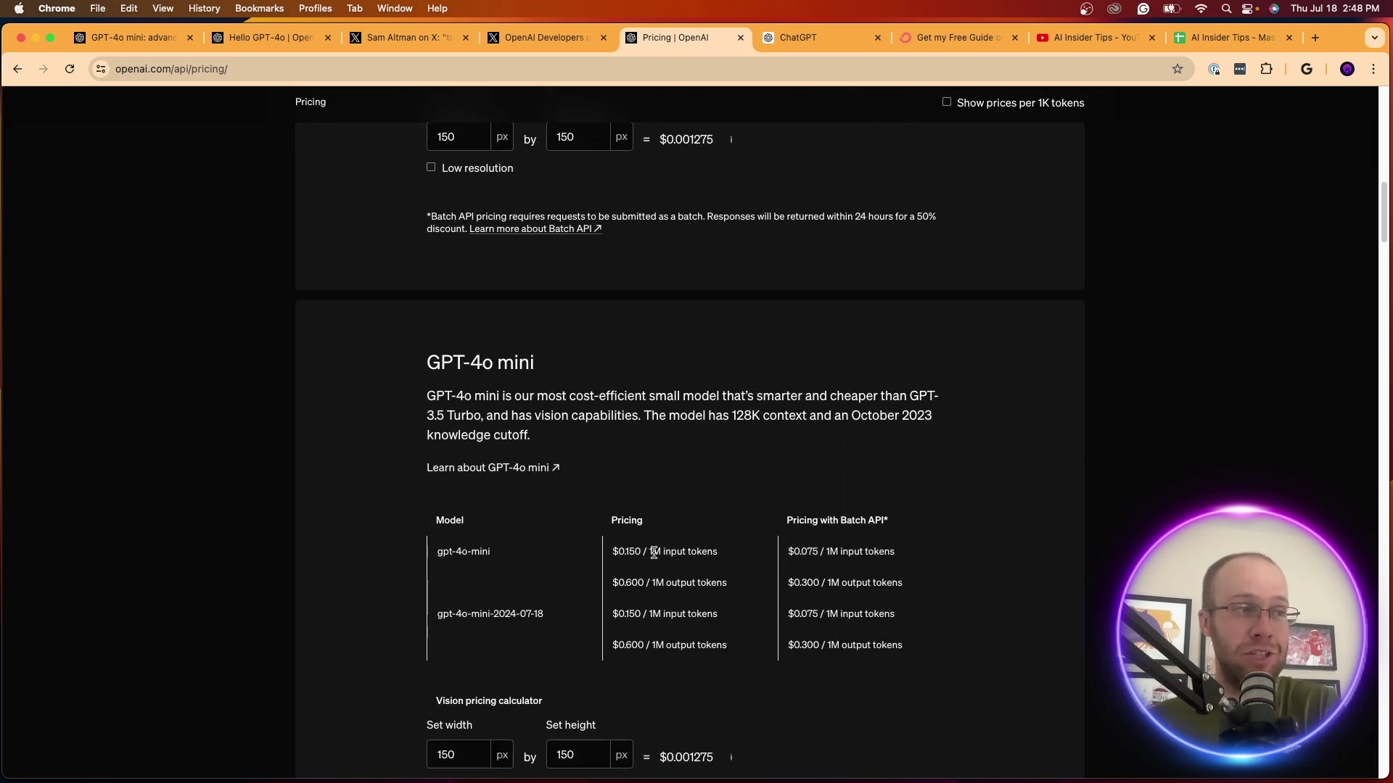
{"action": "scroll", "coordinate": [653, 552], "scroll_direction": "down", "scroll_amount": 1}
{"action": "left_click_drag", "start_coordinate": [613, 532], "coordinate": [728, 534]}
{"action": "left_click", "coordinate": [728, 534]}
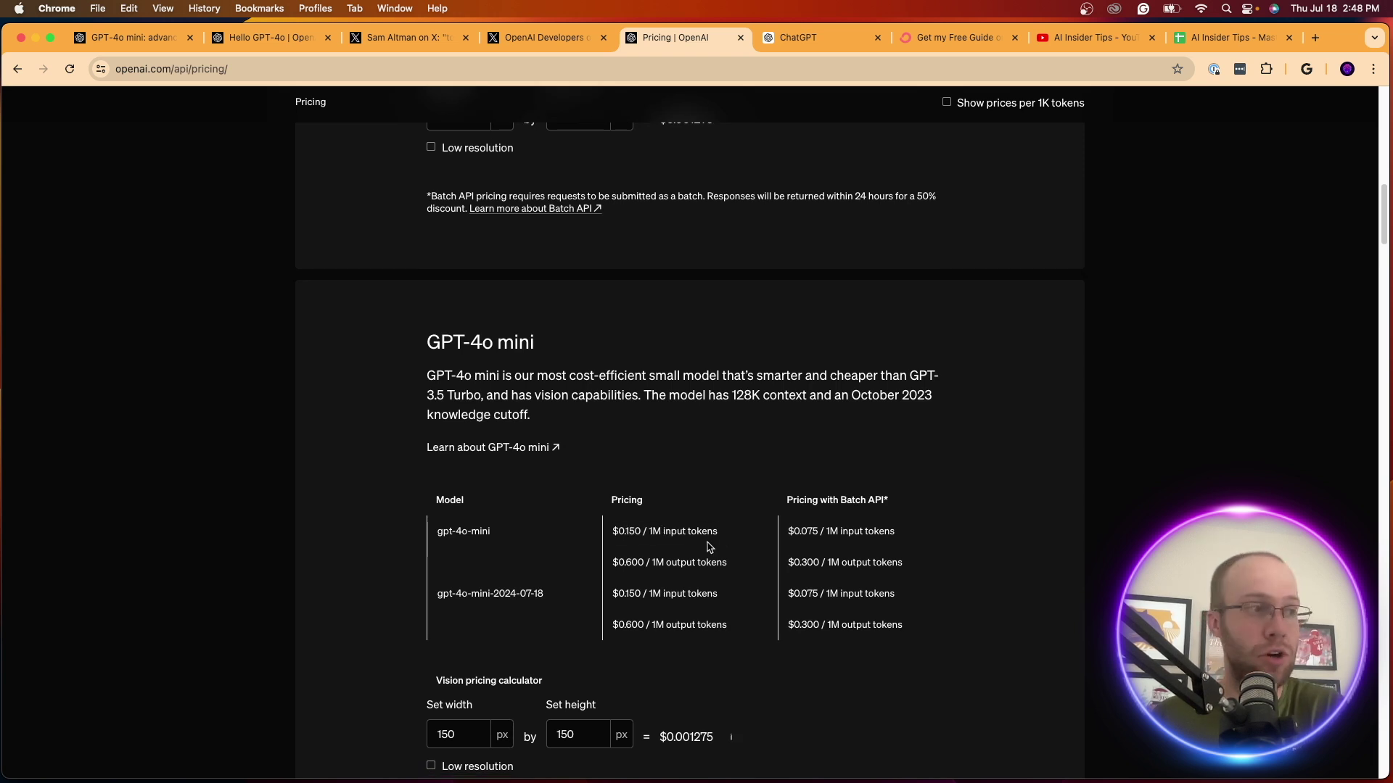
{"action": "left_click_drag", "start_coordinate": [617, 561], "coordinate": [736, 567]}
{"action": "left_click", "coordinate": [738, 568]}
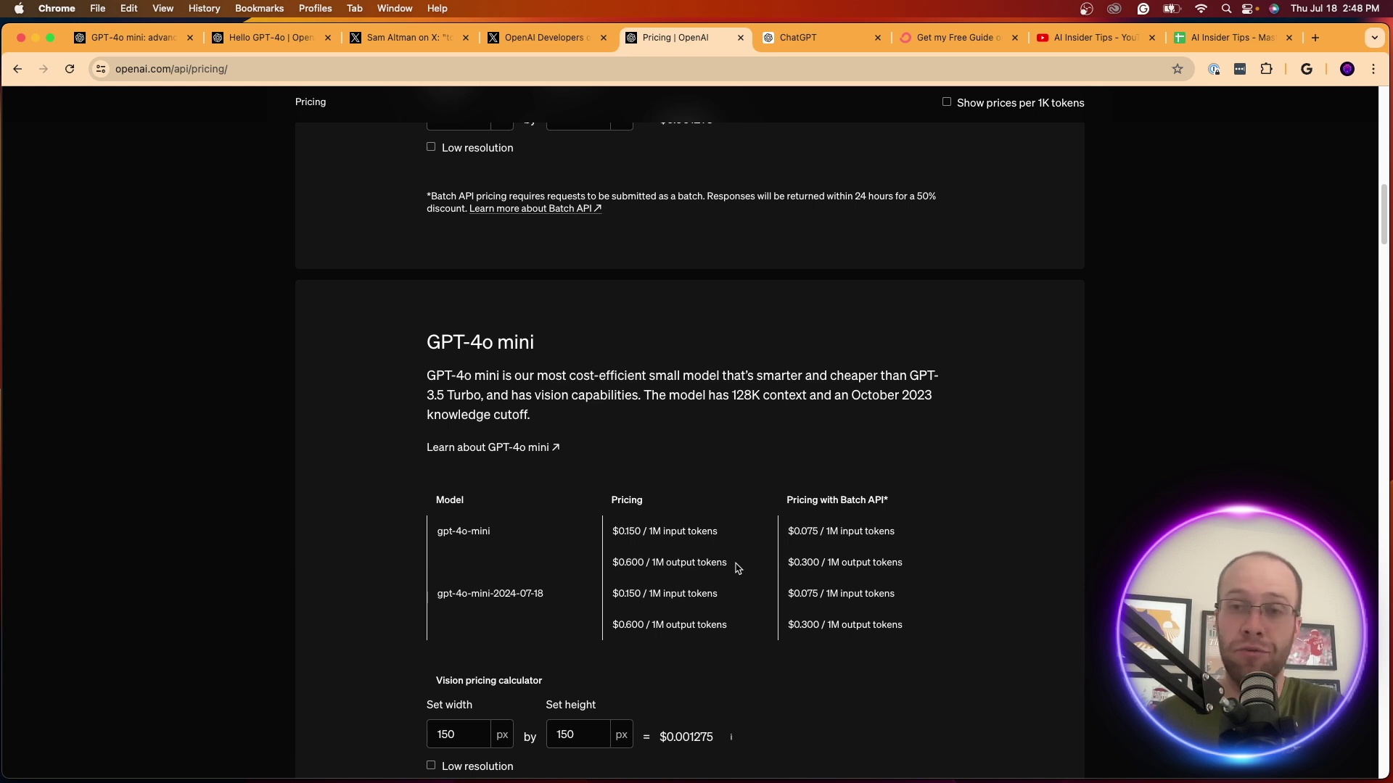
Compare input prices: GPT-4o $5.00, GPT-4o mini, and GPT-3.5 Turbo $0.50
{"action": "scroll", "coordinate": [737, 569], "scroll_direction": "up", "scroll_amount": 10}
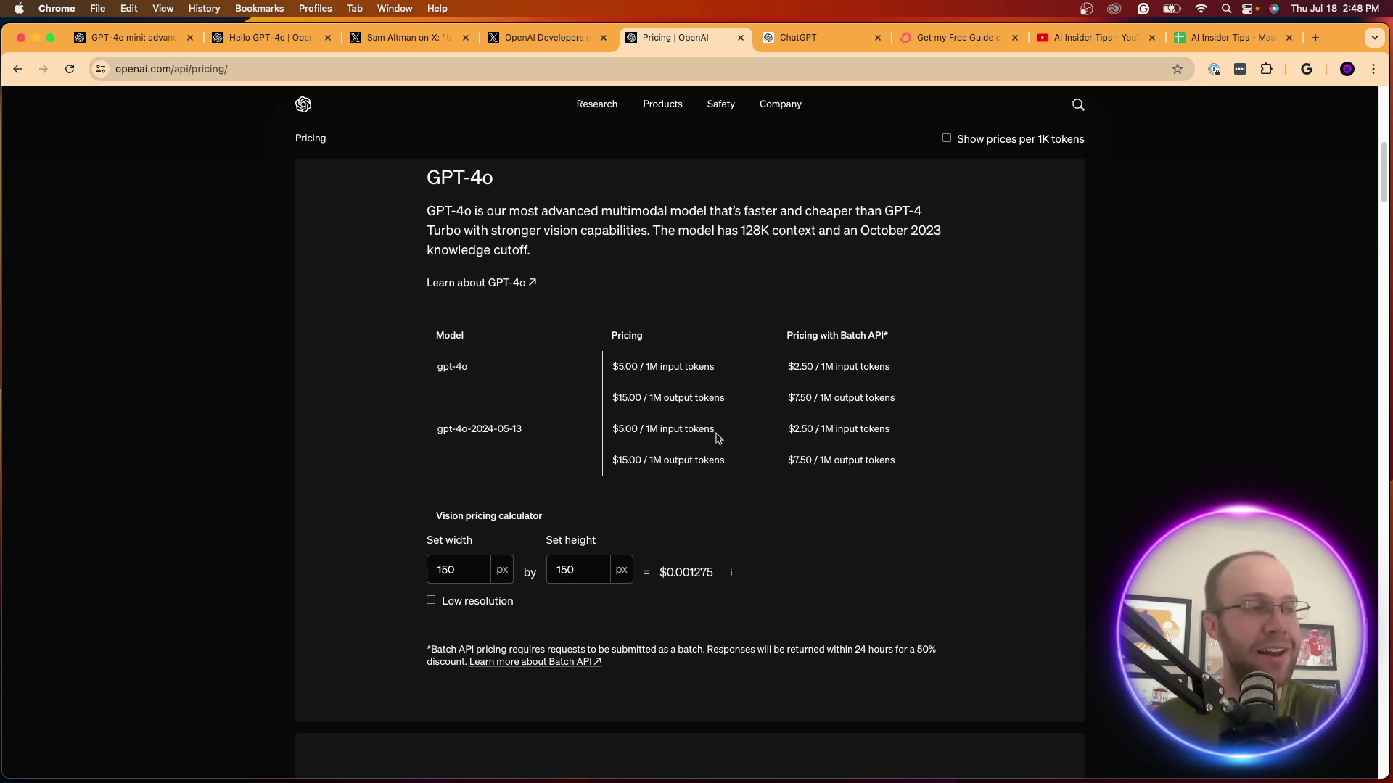
{"action": "left_click_drag", "start_coordinate": [612, 363], "coordinate": [729, 369]}
{"action": "left_click", "coordinate": [734, 370]}
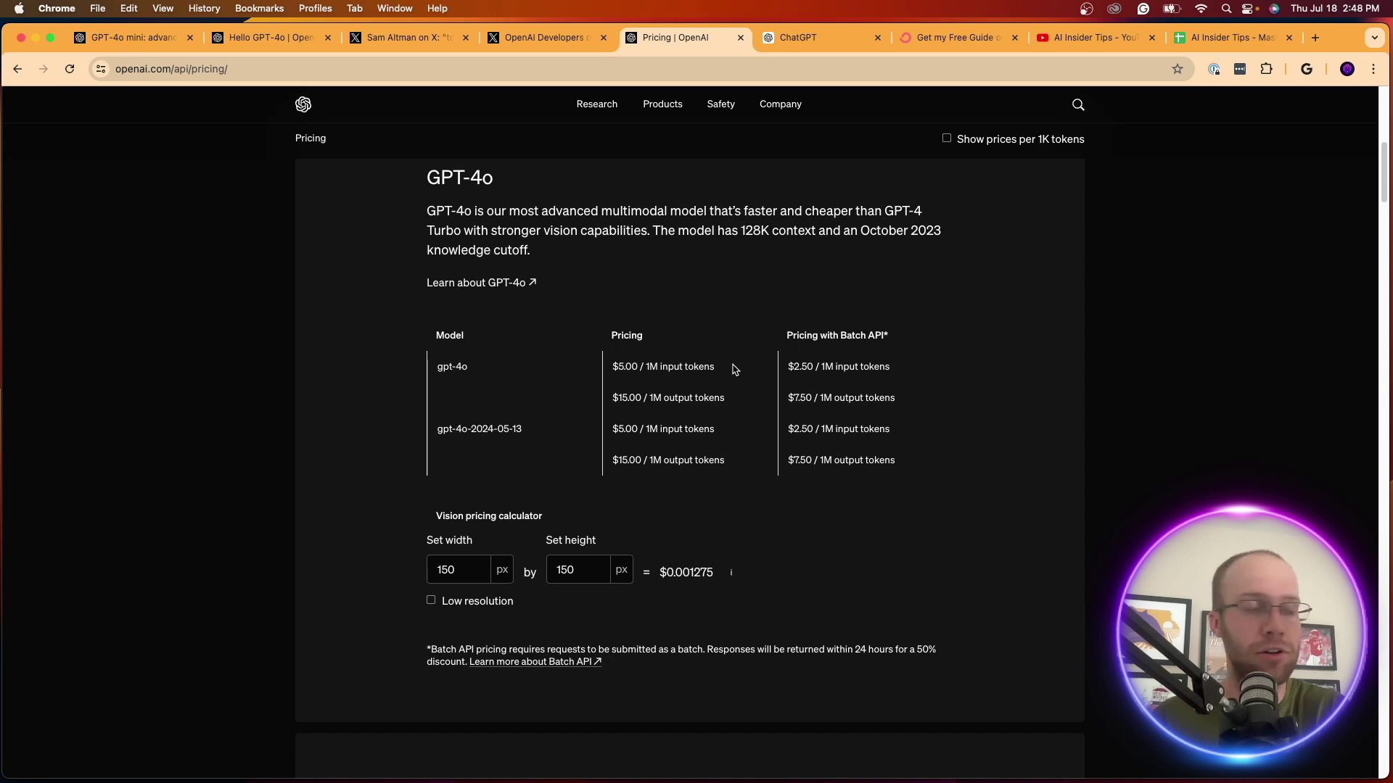
{"action": "scroll", "coordinate": [735, 370], "scroll_direction": "down", "scroll_amount": 7}
{"action": "left_click_drag", "start_coordinate": [732, 484], "coordinate": [619, 485]}
{"action": "left_click", "coordinate": [617, 486]}
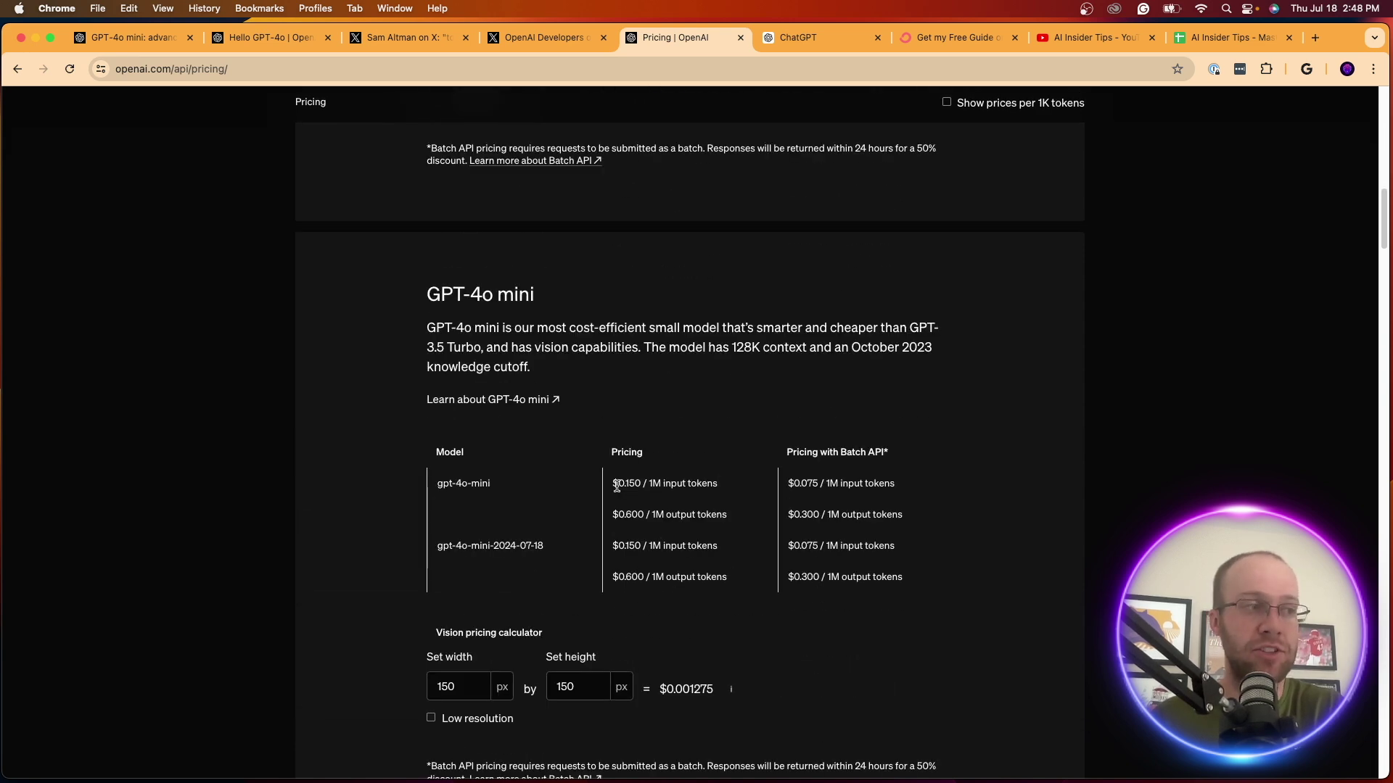
{"action": "scroll", "coordinate": [623, 483], "scroll_direction": "down", "scroll_amount": 9}
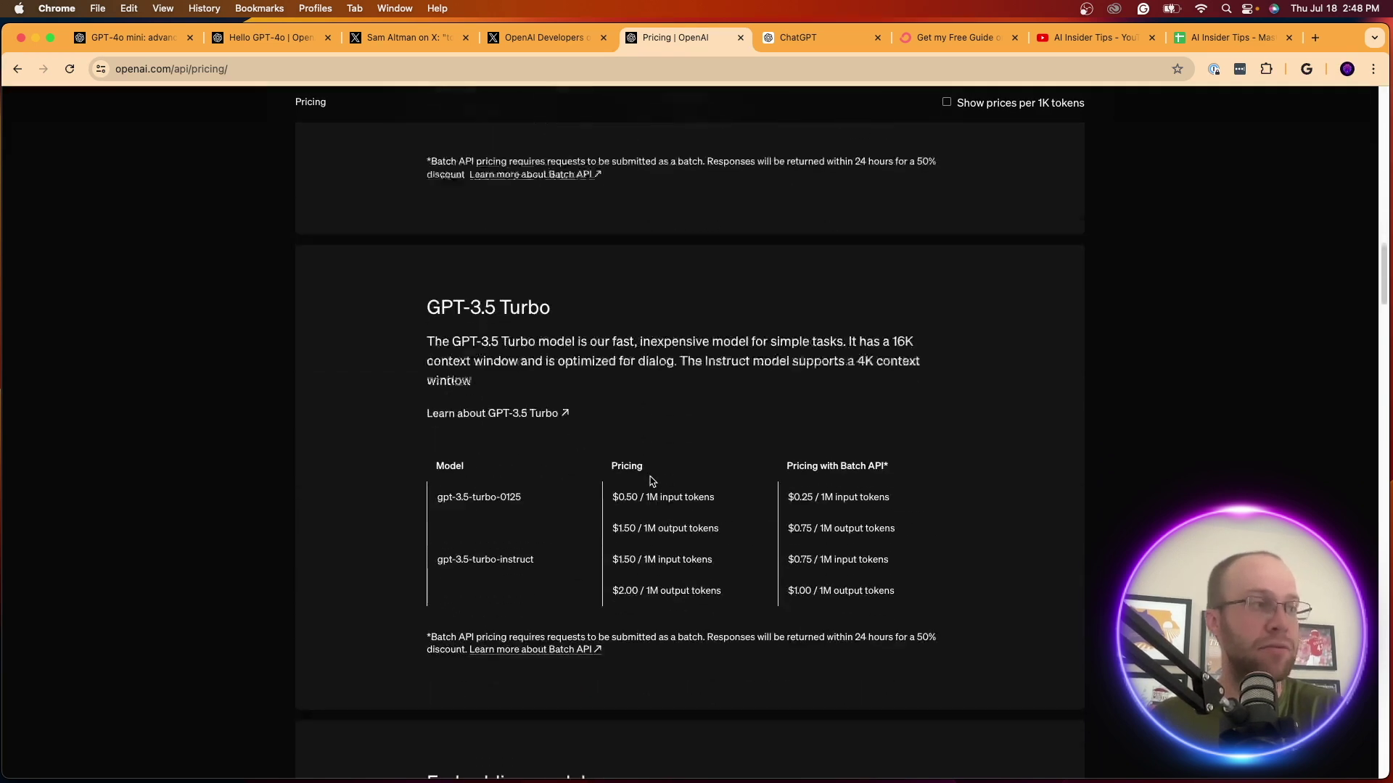
{"action": "left_click_drag", "start_coordinate": [619, 433], "coordinate": [731, 435]}
{"action": "scroll", "coordinate": [731, 436], "scroll_direction": "up", "scroll_amount": 9}
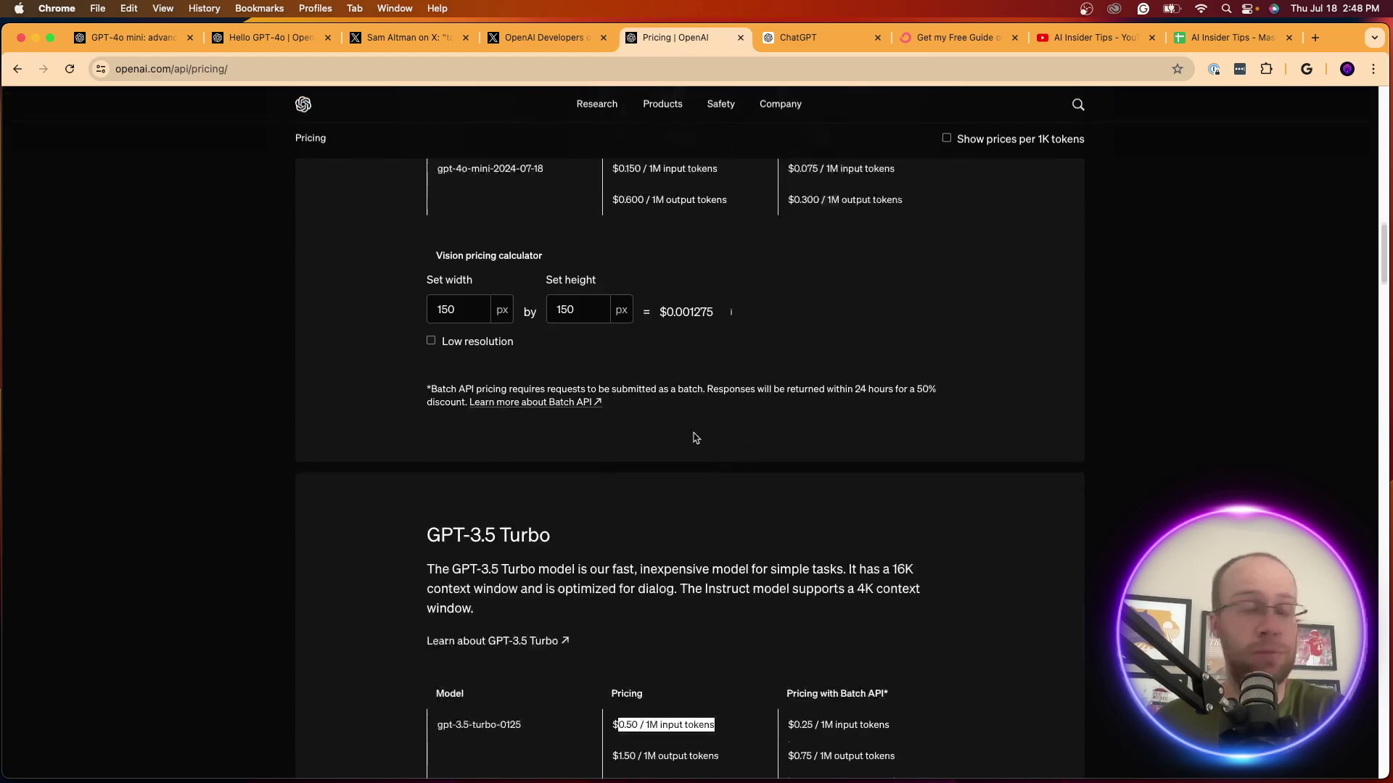
{"action": "scroll", "coordinate": [606, 417], "scroll_direction": "down", "scroll_amount": 10}
{"action": "scroll", "coordinate": [630, 418], "scroll_direction": "down", "scroll_amount": 12}
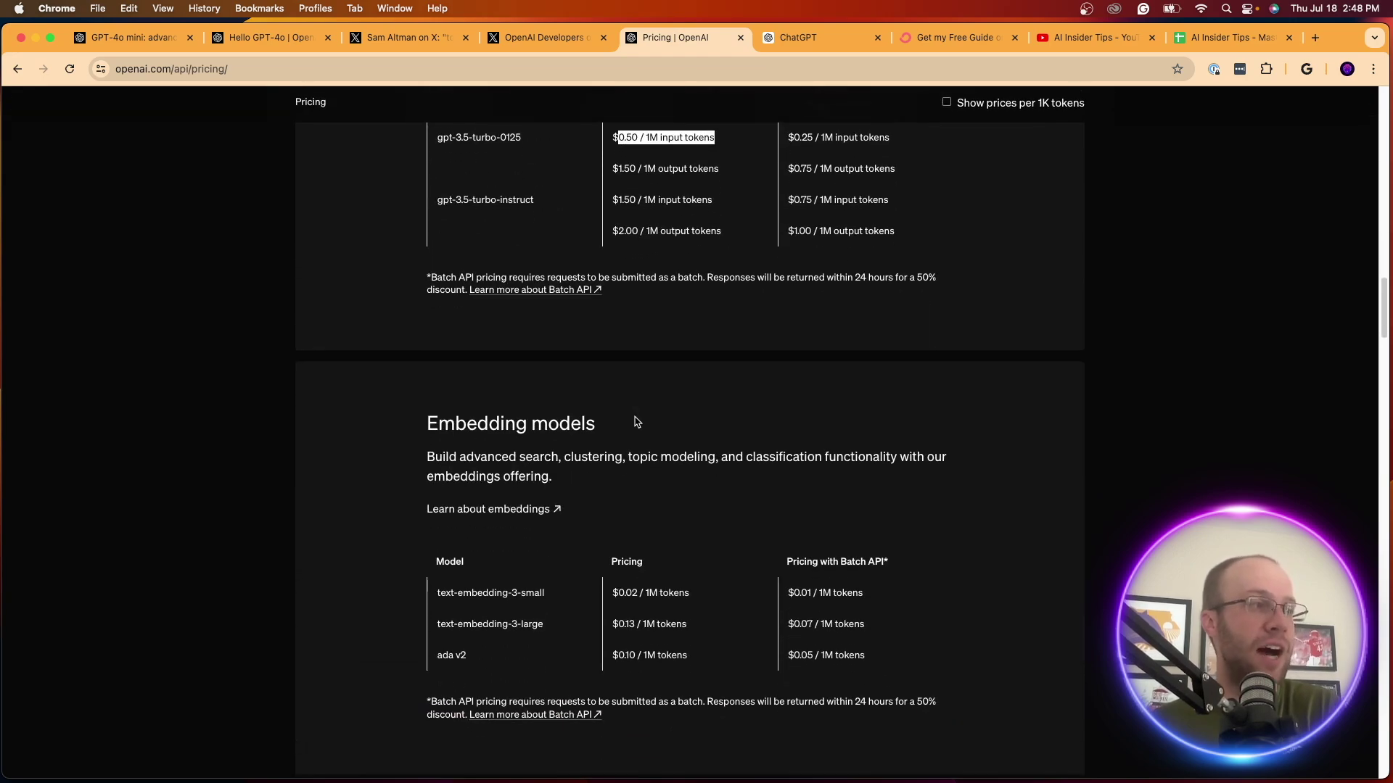
{"action": "scroll", "coordinate": [649, 415], "scroll_direction": "up", "scroll_amount": 20}
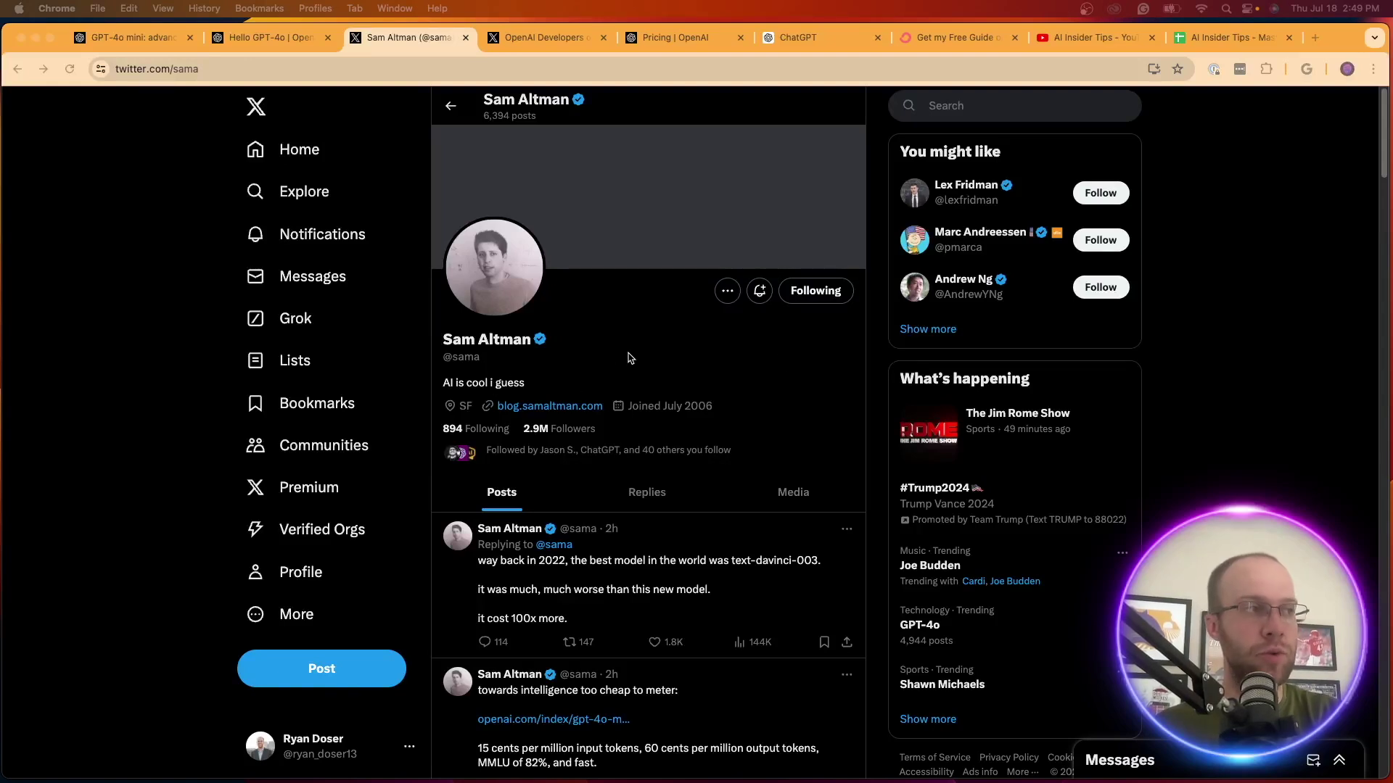
Scroll the X profile and highlight the '15 cents per million input tokens' post
{"action": "left_click", "coordinate": [674, 335]}
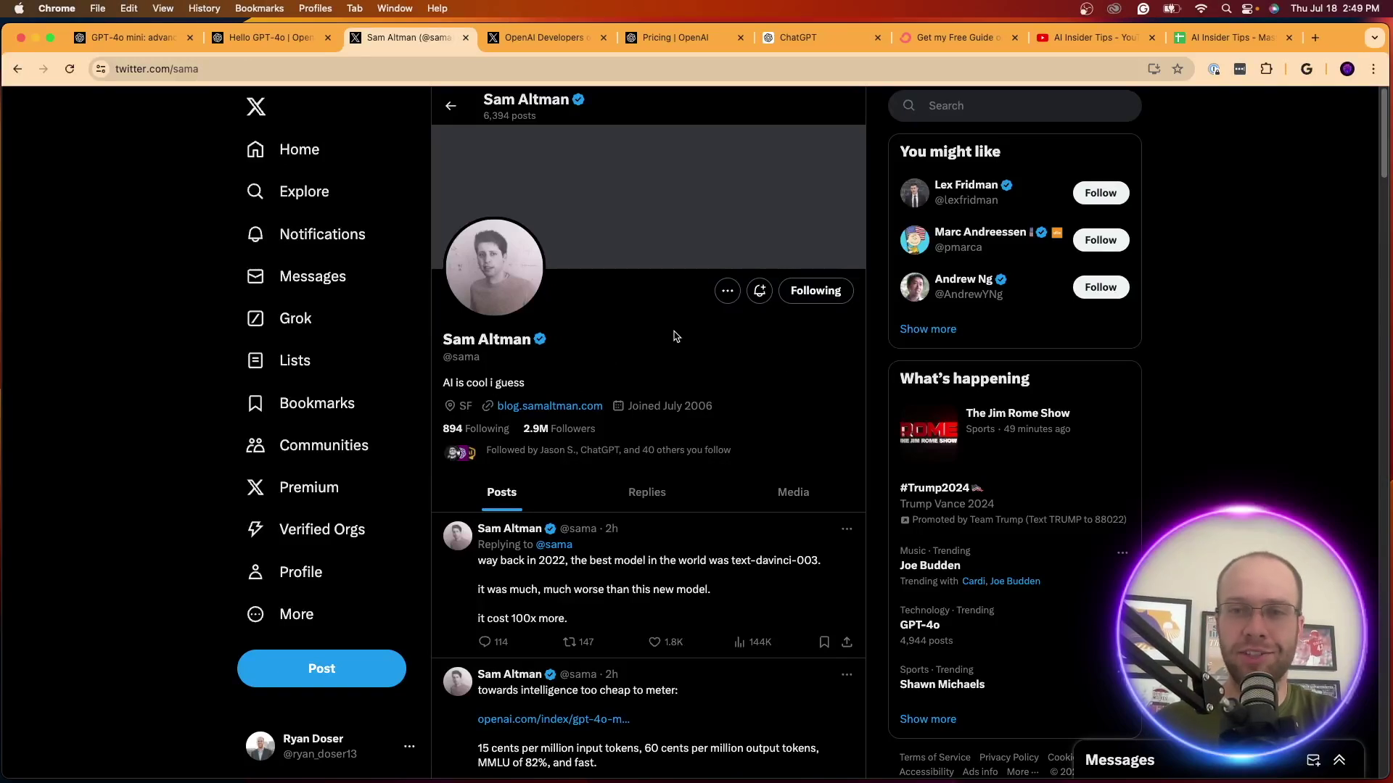
{"action": "scroll", "coordinate": [676, 336], "scroll_direction": "down", "scroll_amount": 3}
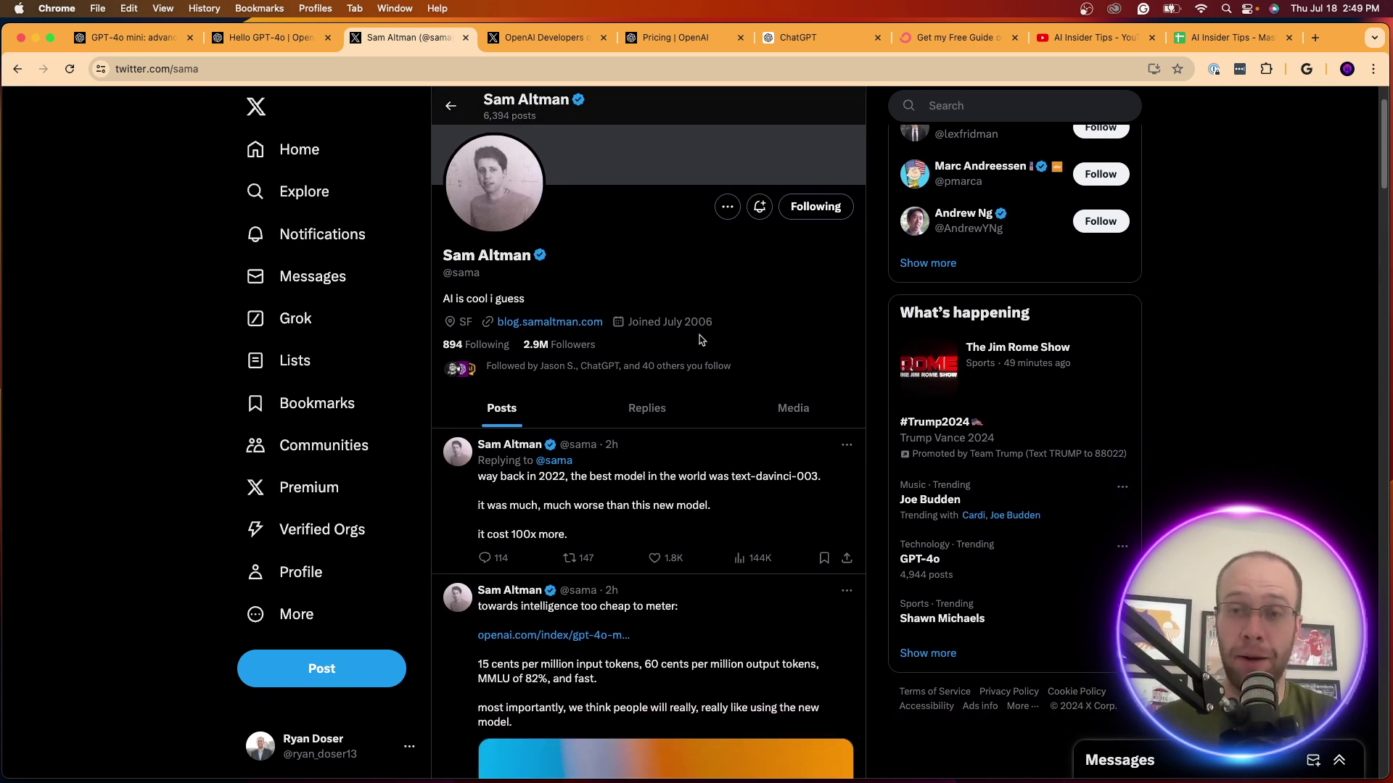
{"action": "scroll", "coordinate": [702, 339], "scroll_direction": "down", "scroll_amount": 6}
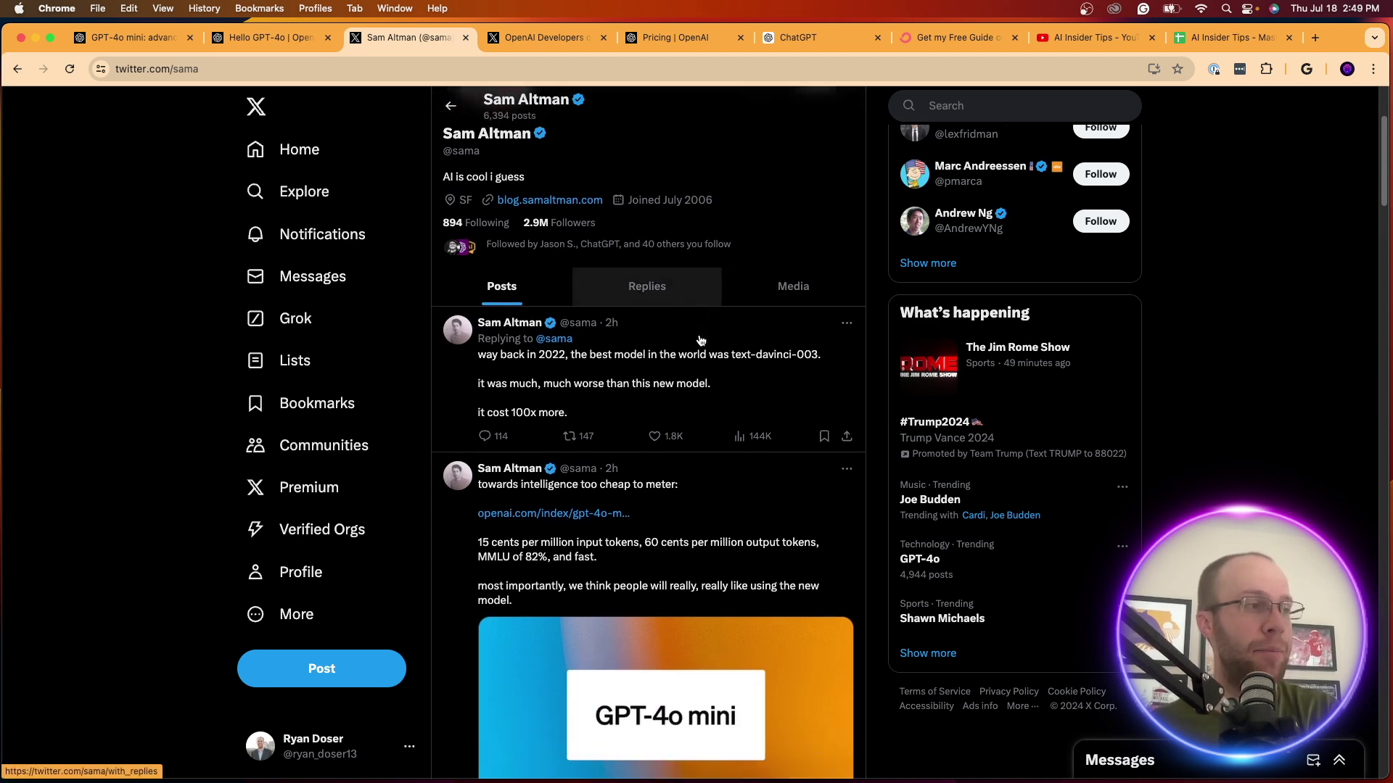
{"action": "scroll", "coordinate": [610, 374], "scroll_direction": "down", "scroll_amount": 3}
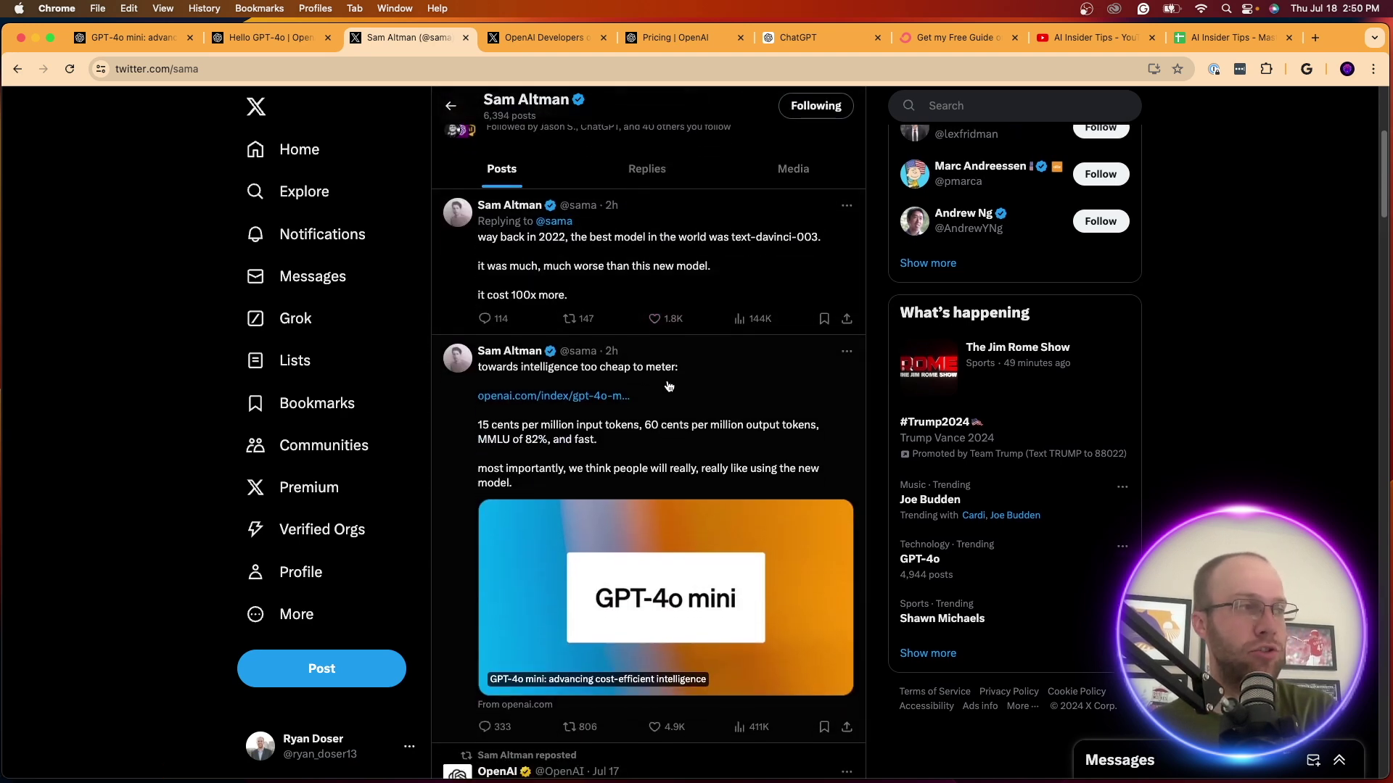
{"action": "left_click_drag", "start_coordinate": [490, 357], "coordinate": [770, 359]}
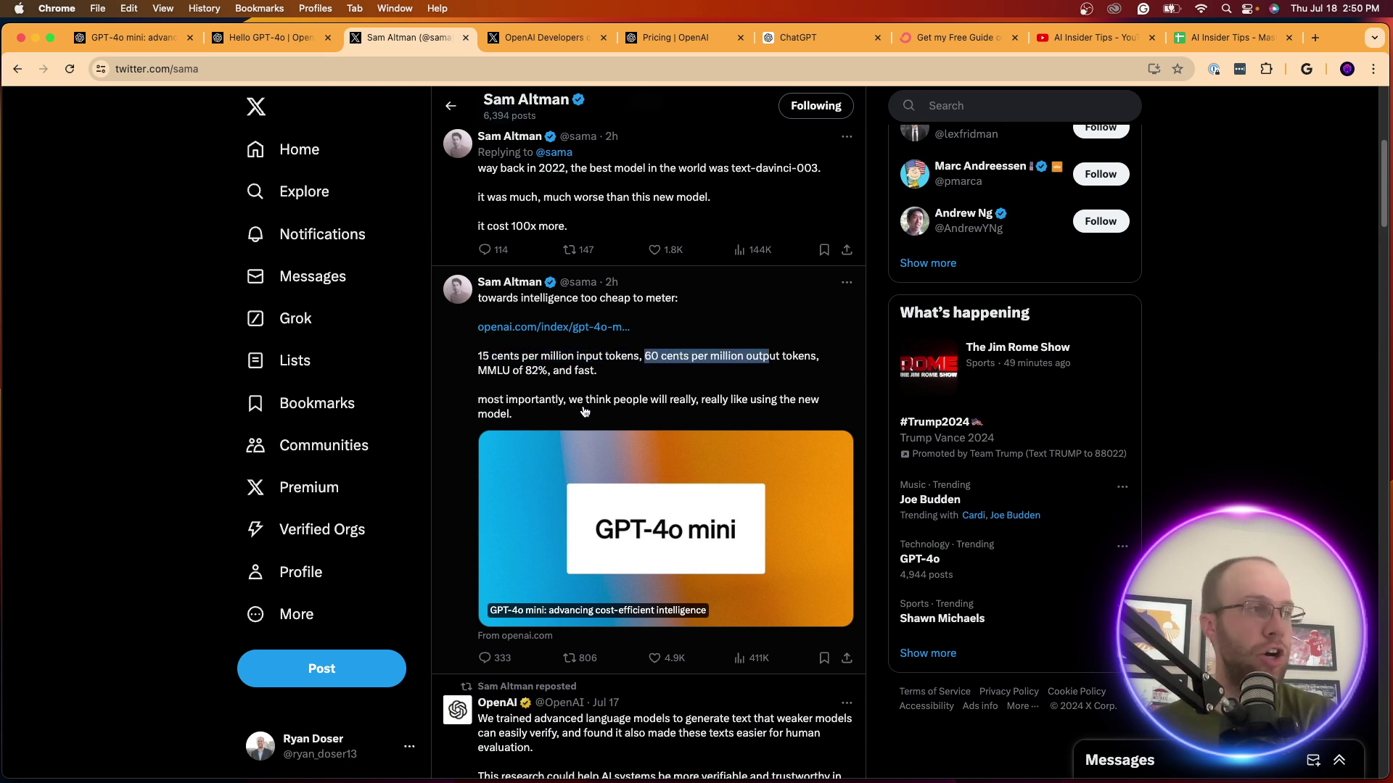
{"action": "scroll", "coordinate": [648, 370], "scroll_direction": "down", "scroll_amount": 1}
{"action": "left_click_drag", "start_coordinate": [494, 358], "coordinate": [792, 365]}
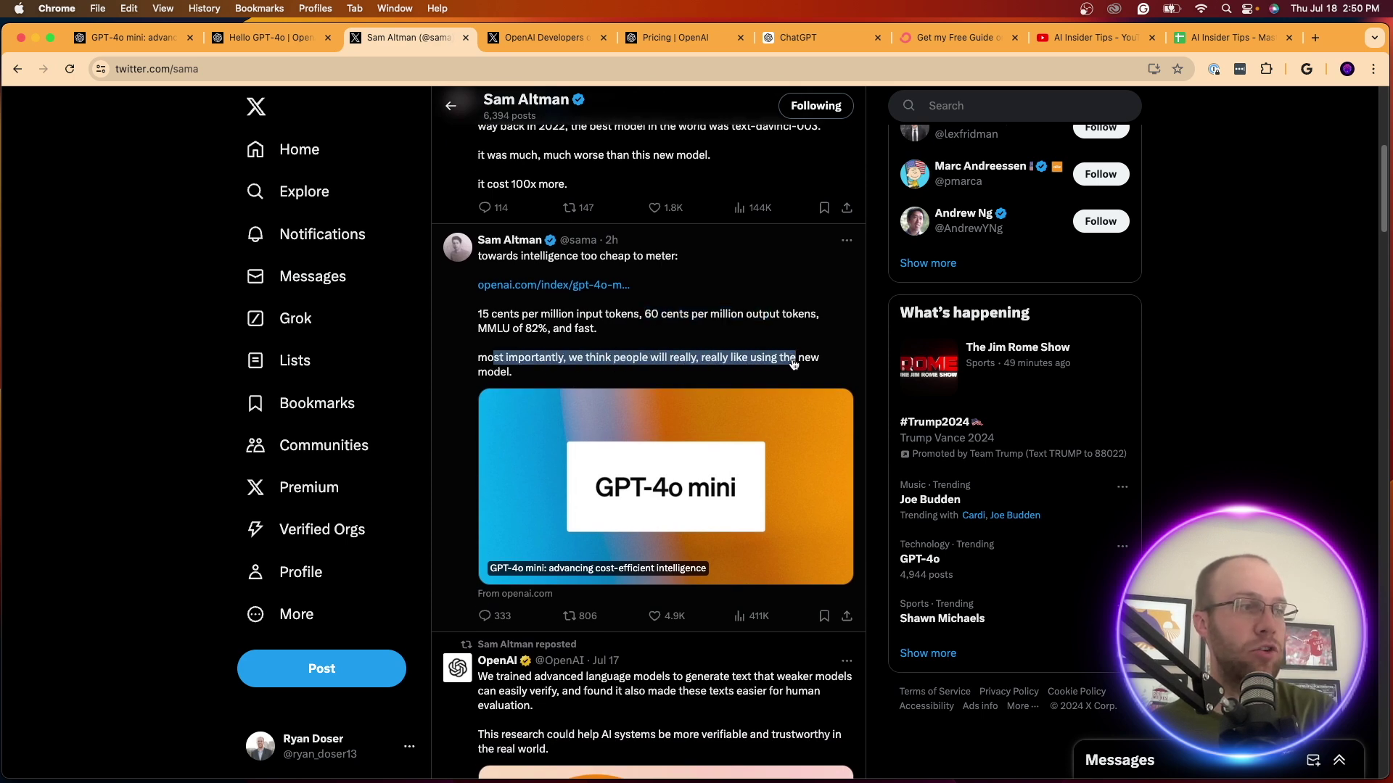
Highlight the line about 2022's best model and open the text-davinci-003 post
{"action": "scroll", "coordinate": [793, 364], "scroll_direction": "down", "scroll_amount": 2}
{"action": "scroll", "coordinate": [762, 352], "scroll_direction": "up", "scroll_amount": 4}
{"action": "scroll", "coordinate": [725, 345], "scroll_direction": "down", "scroll_amount": 2}
{"action": "scroll", "coordinate": [726, 346], "scroll_direction": "up", "scroll_amount": 3}
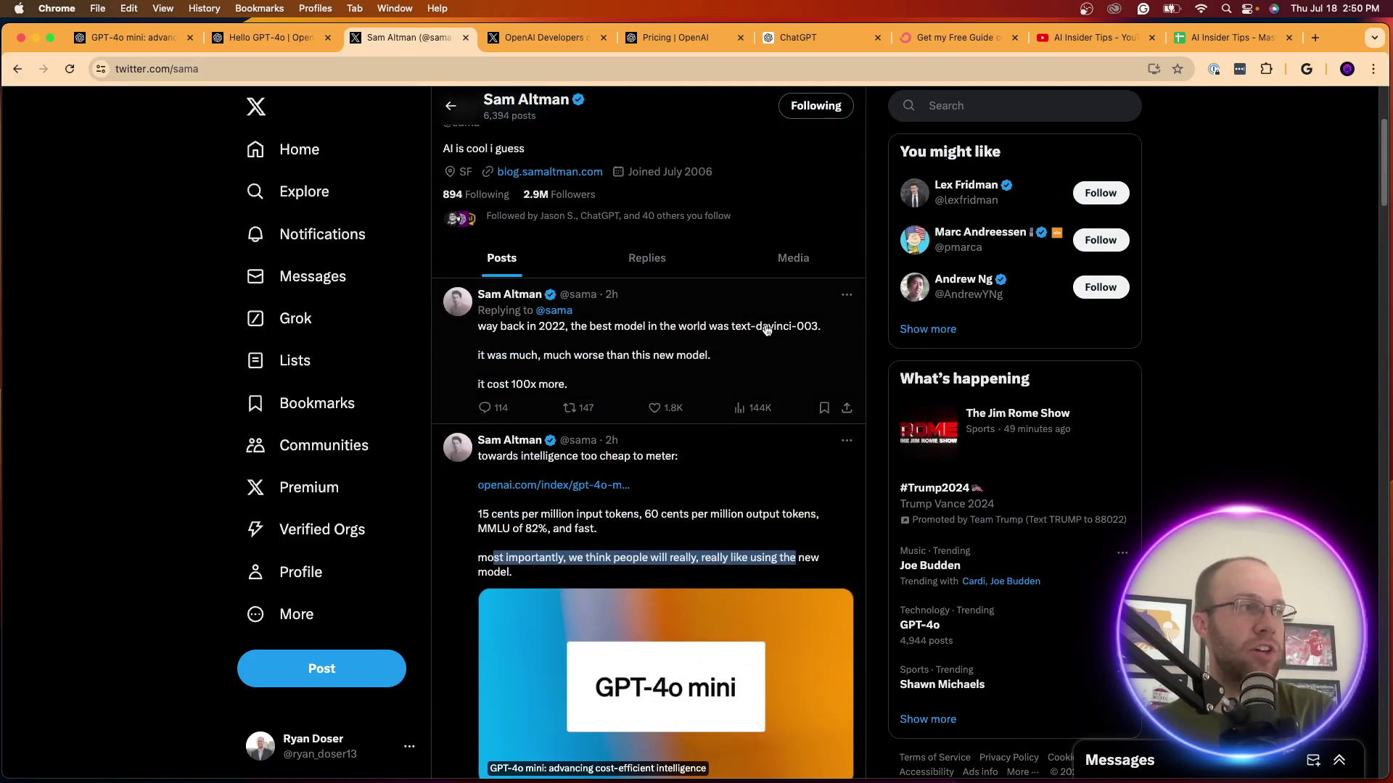
{"action": "left_click_drag", "start_coordinate": [501, 330], "coordinate": [810, 333]}
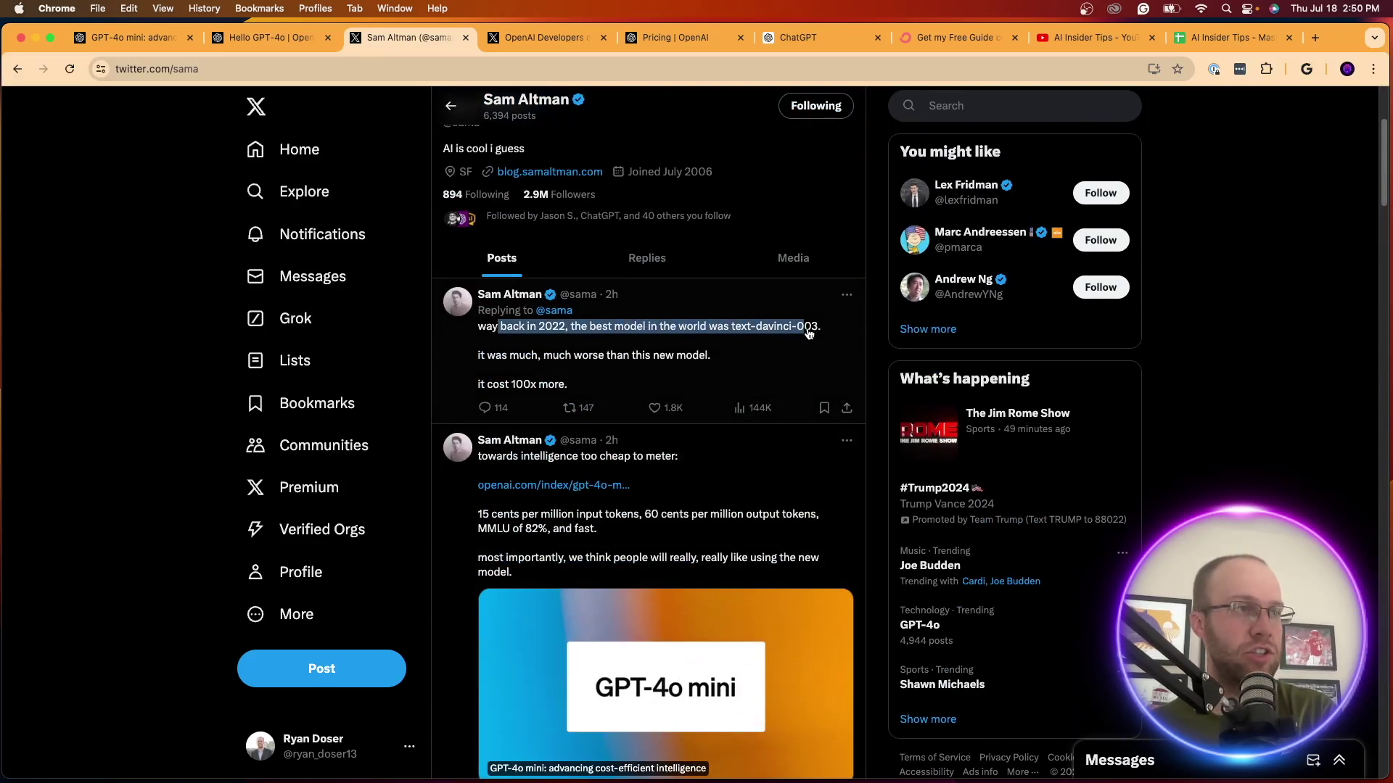
{"action": "left_click", "coordinate": [507, 361]}
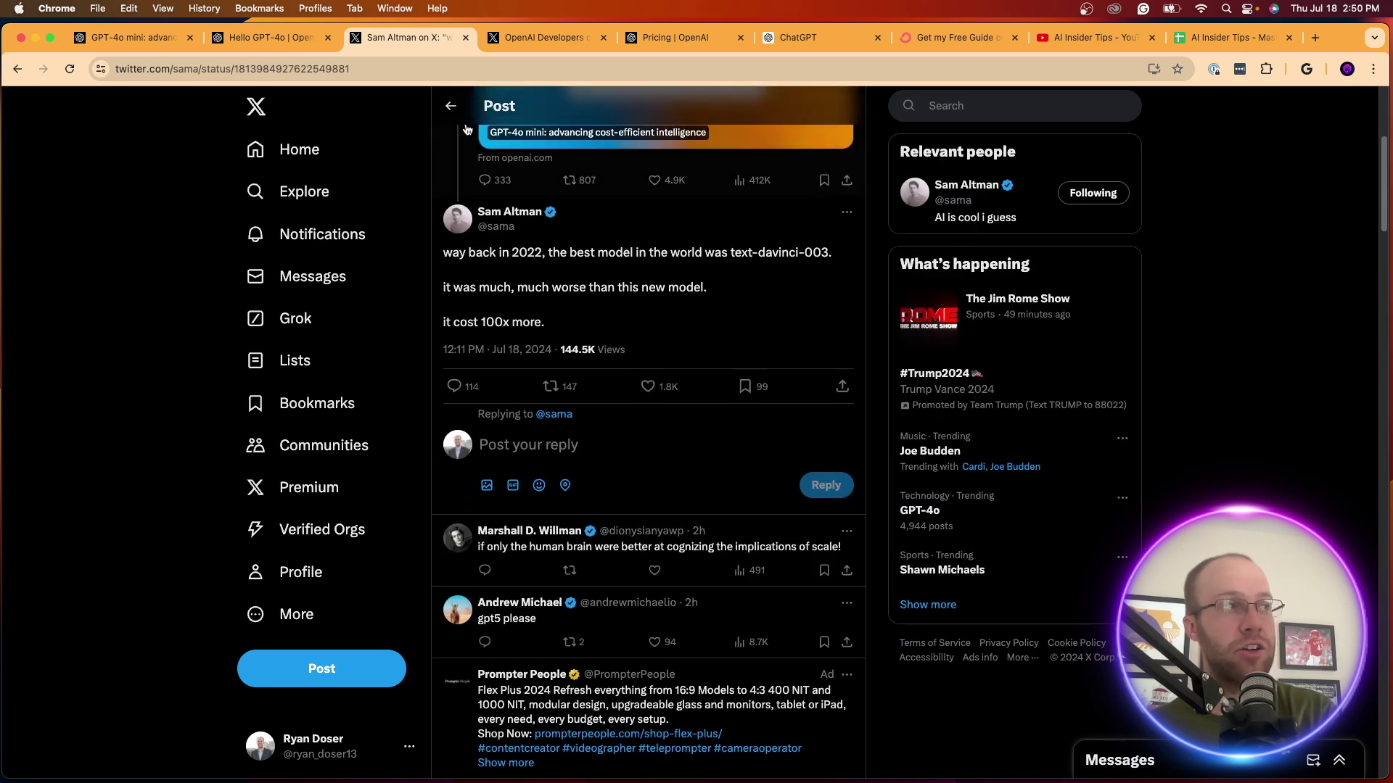
View the parent tweet, then go to the OpenAI Developers GPT-4o mini post
{"action": "scroll", "coordinate": [694, 348], "scroll_direction": "up", "scroll_amount": 1}
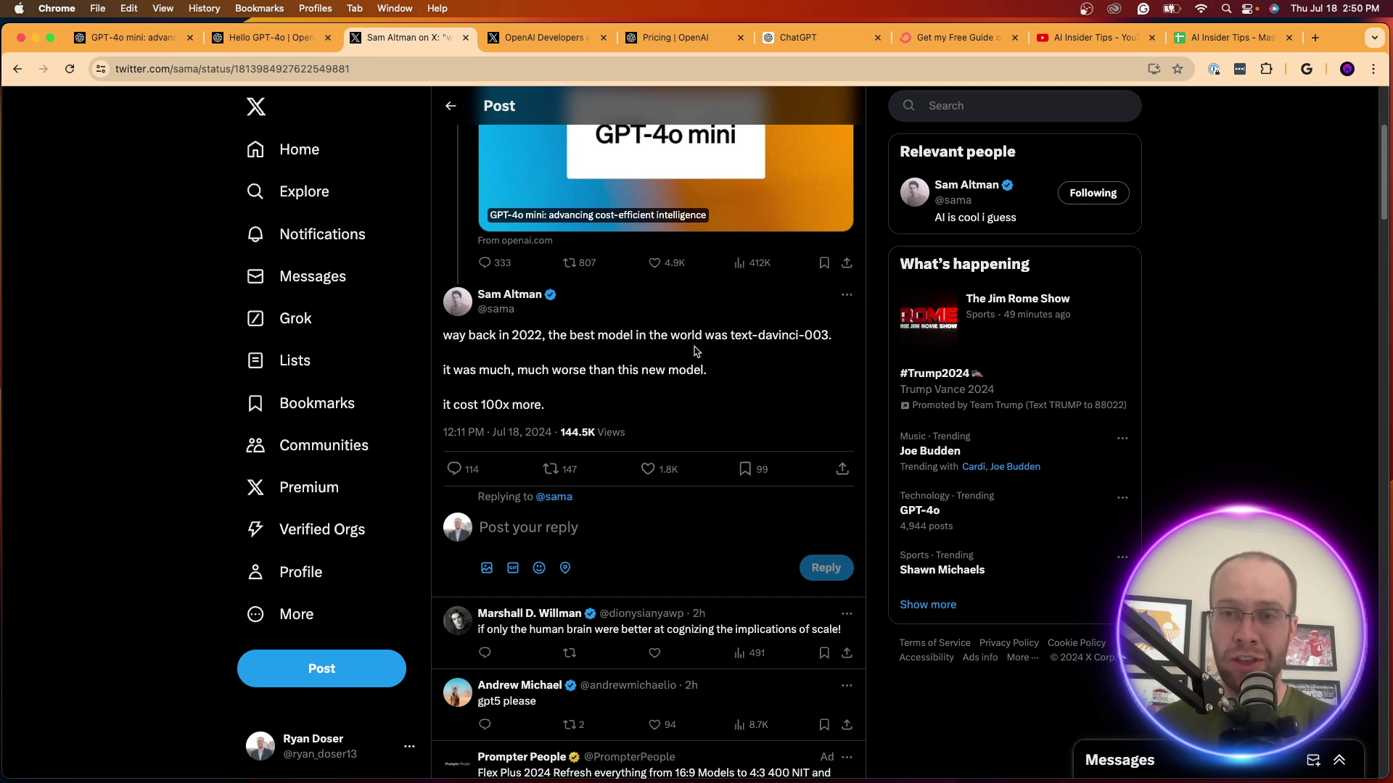
{"action": "left_click", "coordinate": [545, 37]}
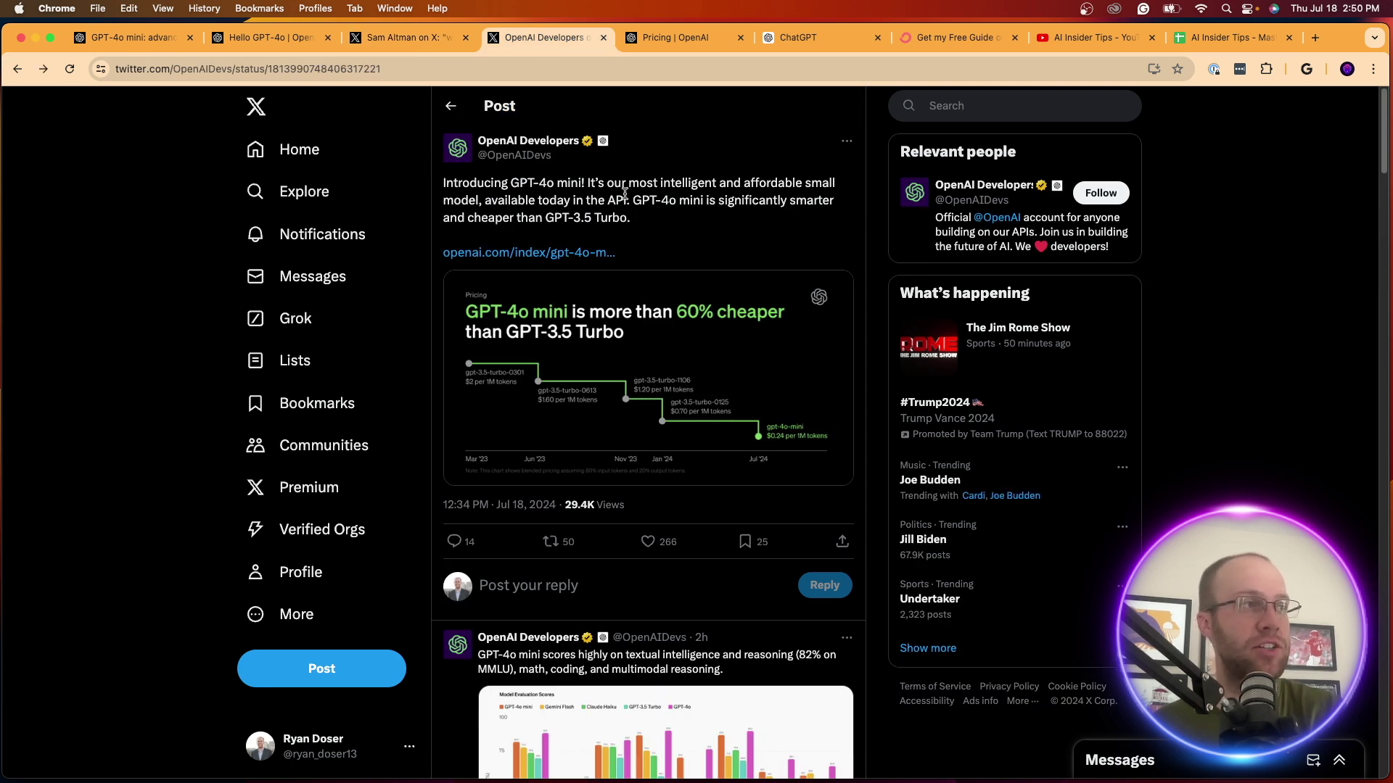
Highlight the 'than GPT-3.5 Turbo.' claim in the OpenAI Developers post, then return to ChatGPT
{"action": "left_click_drag", "start_coordinate": [510, 218], "coordinate": [650, 220]}
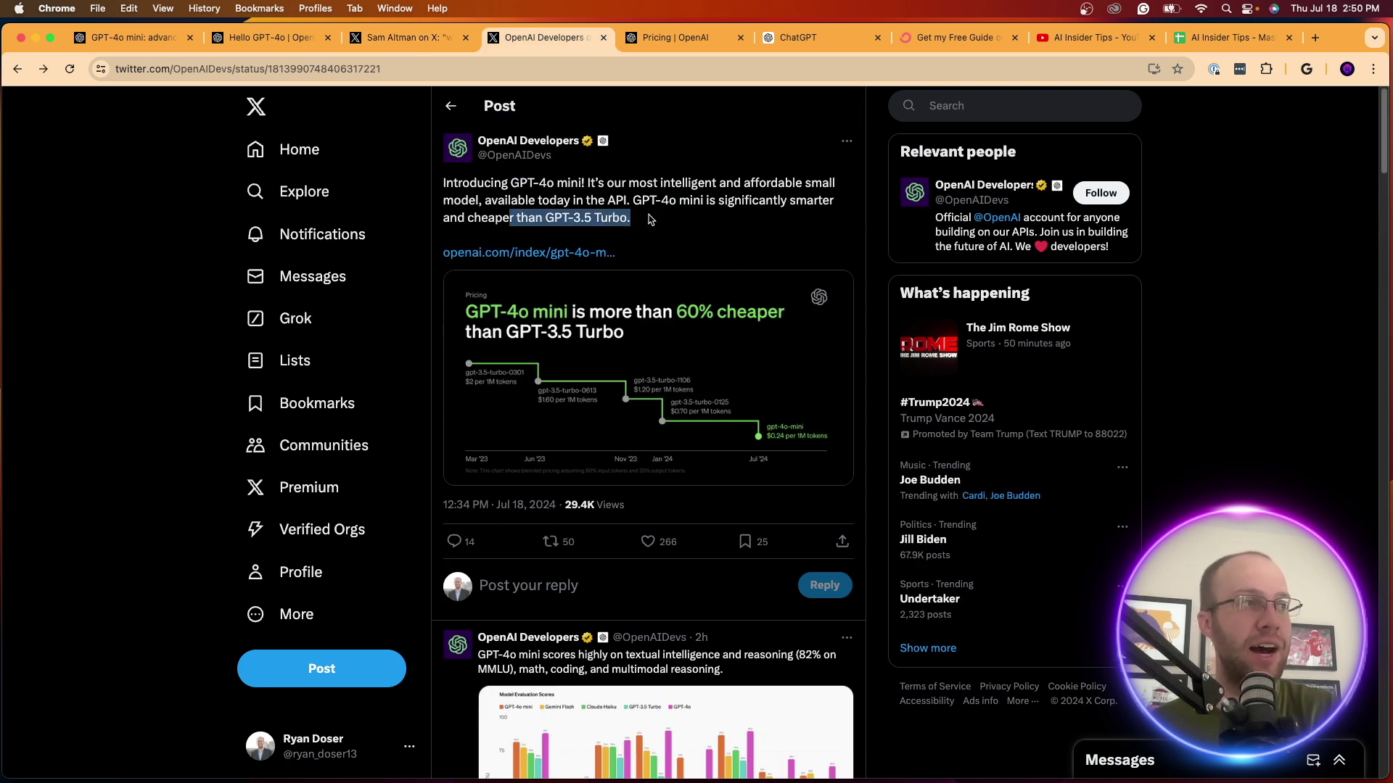
{"action": "left_click", "coordinate": [658, 219]}
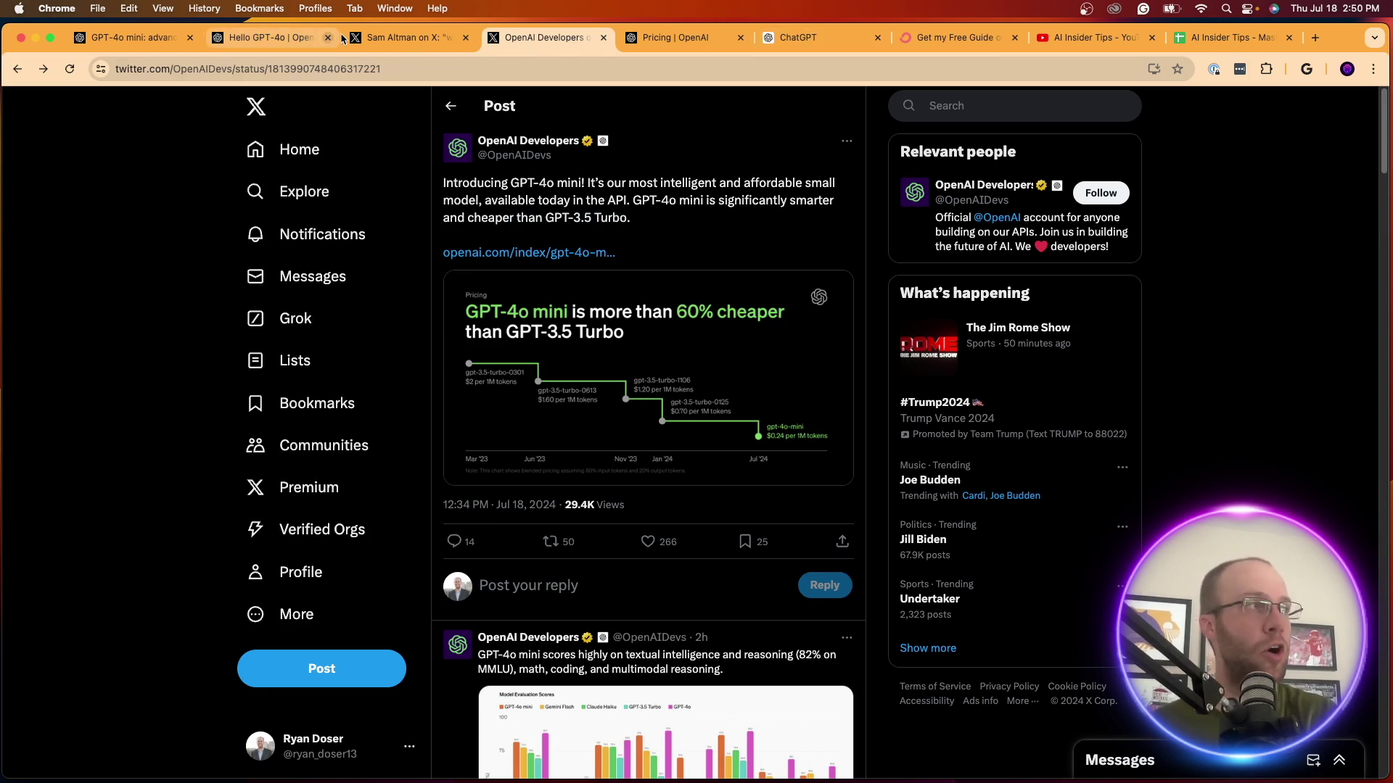
{"action": "left_click", "coordinate": [798, 37]}
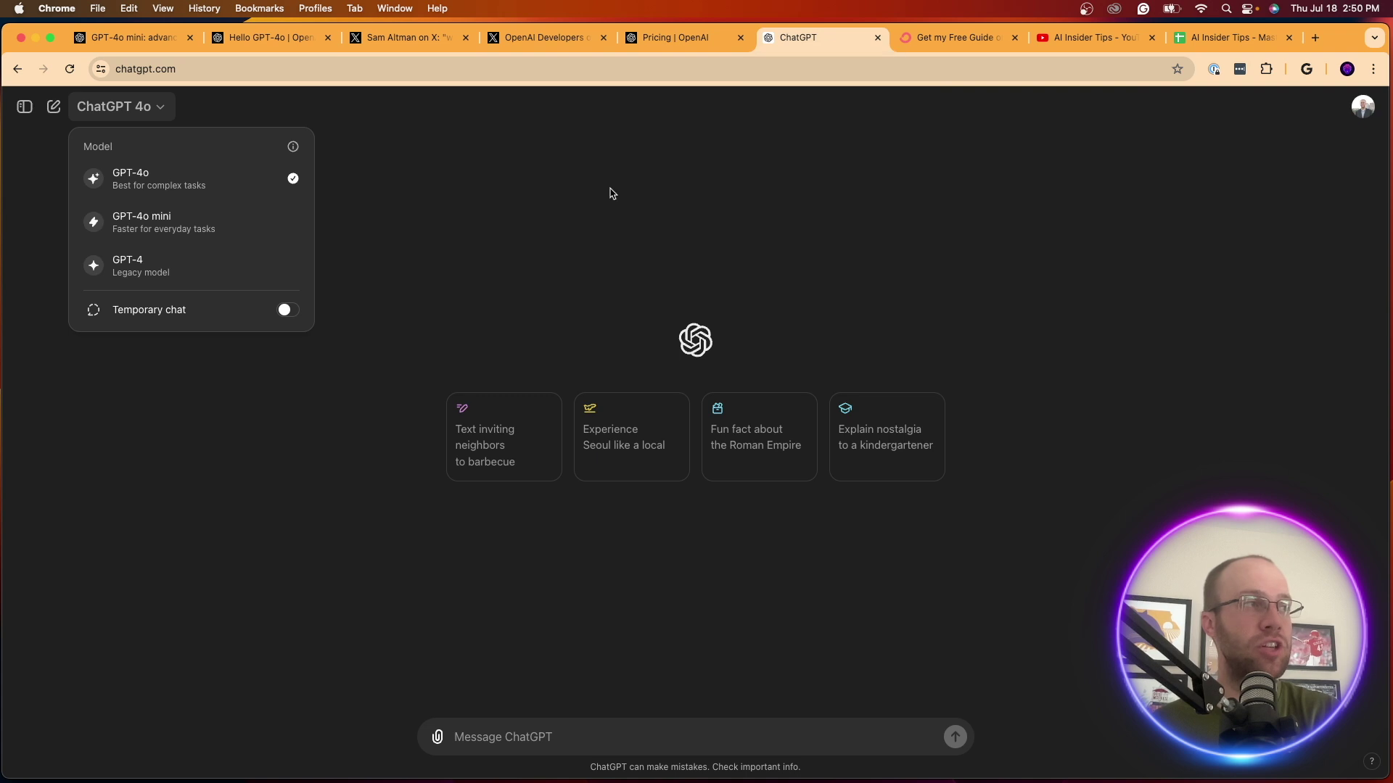
Show the chat history sidebar and copy the GPT-4o mini article's web address
{"action": "left_click", "coordinate": [438, 228]}
{"action": "left_click", "coordinate": [24, 107]}
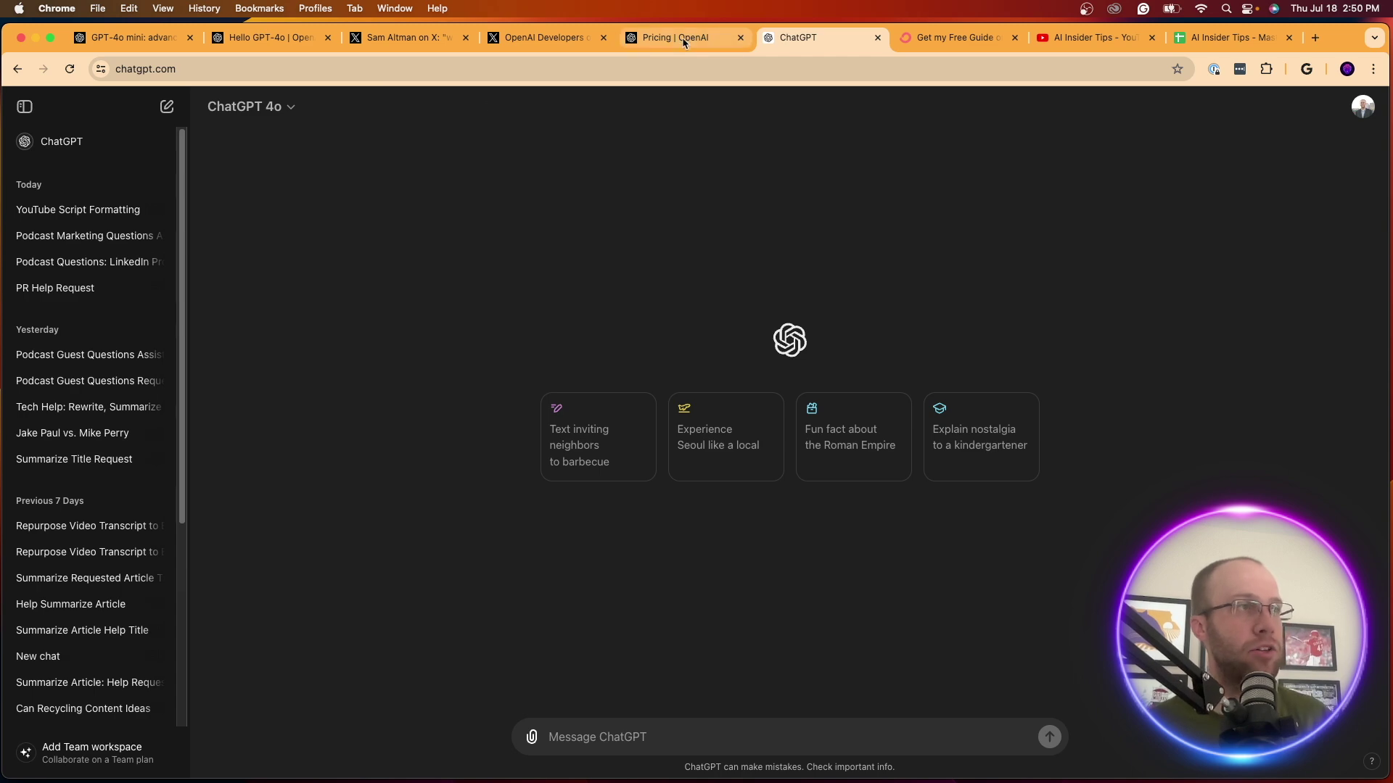
{"action": "left_click", "coordinate": [247, 39]}
{"action": "left_click", "coordinate": [130, 39]}
{"action": "left_click", "coordinate": [174, 66]}
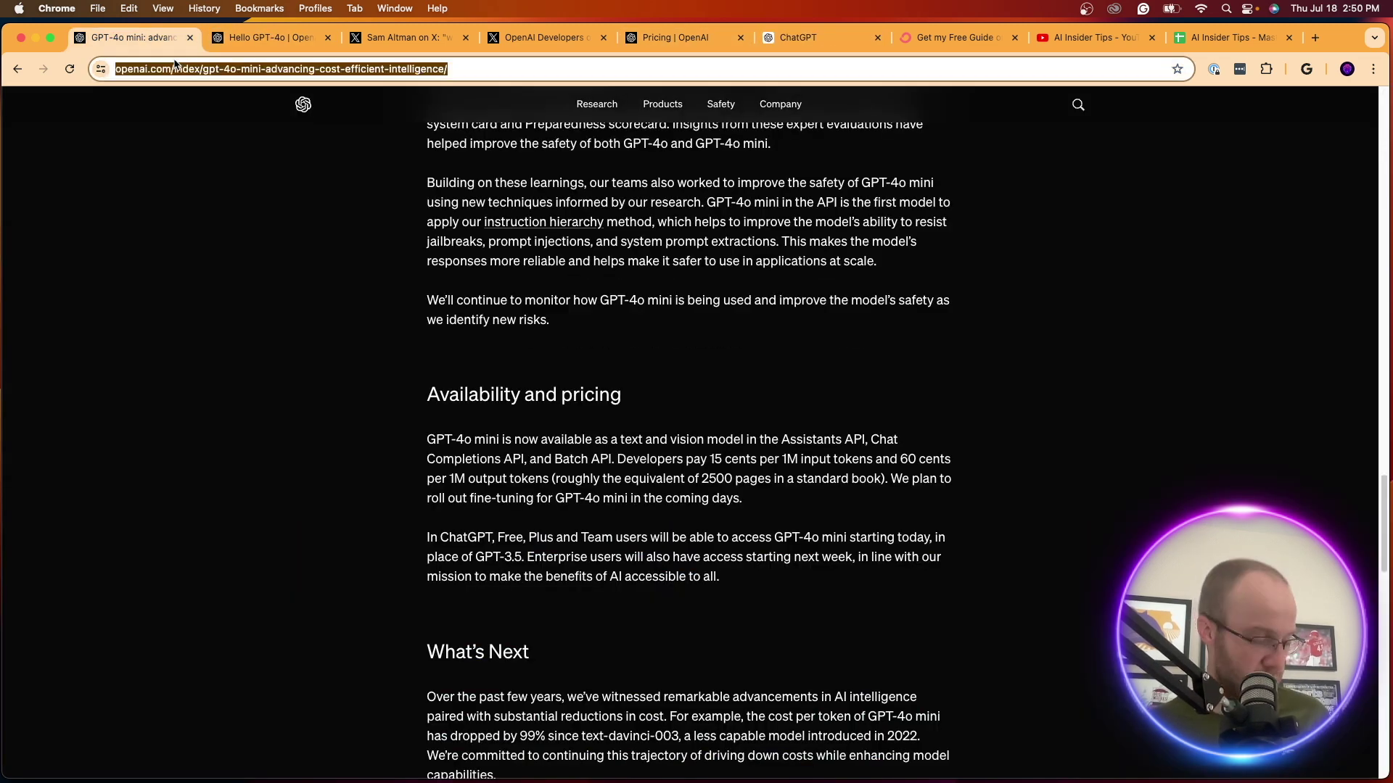
Back in ChatGPT, switch the chat model to GPT-4o mini
{"action": "left_click", "coordinate": [820, 38]}
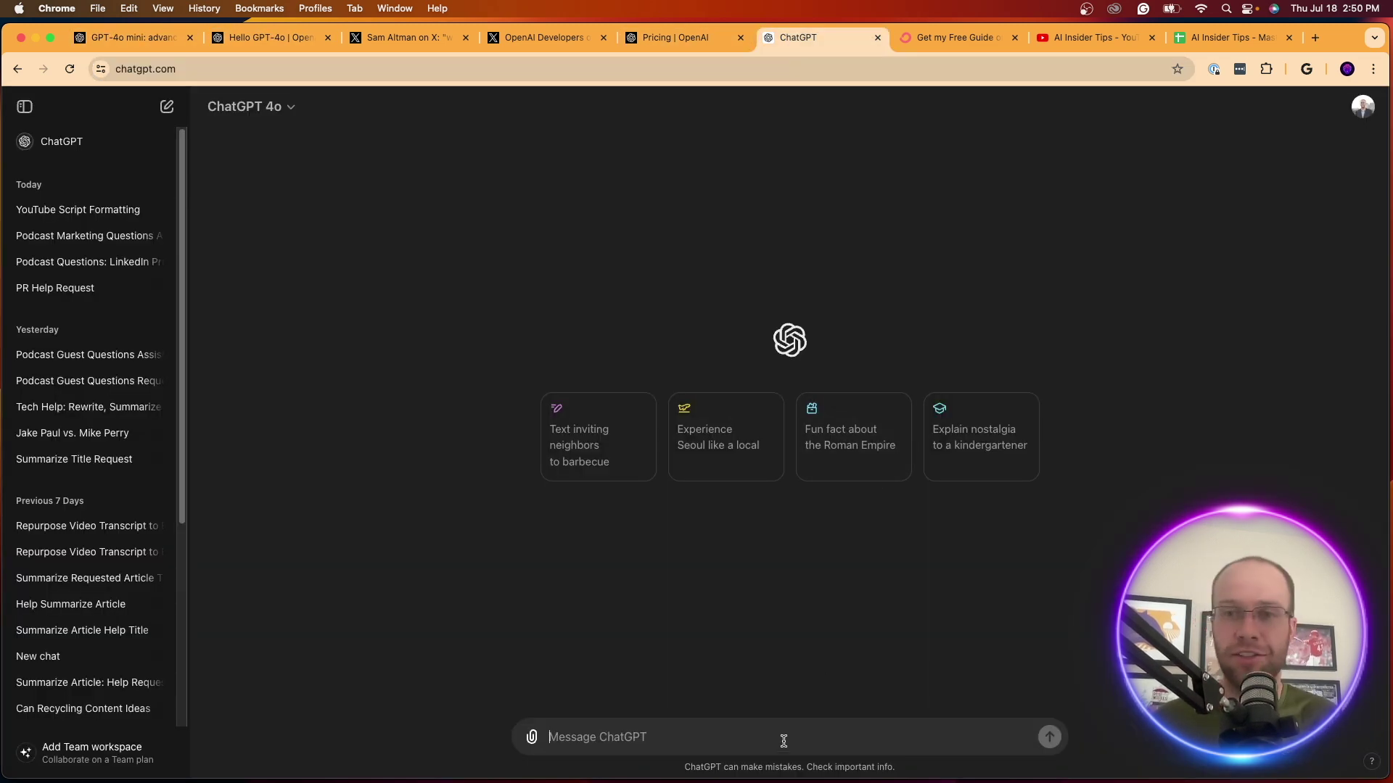
{"action": "left_click", "coordinate": [258, 103]}
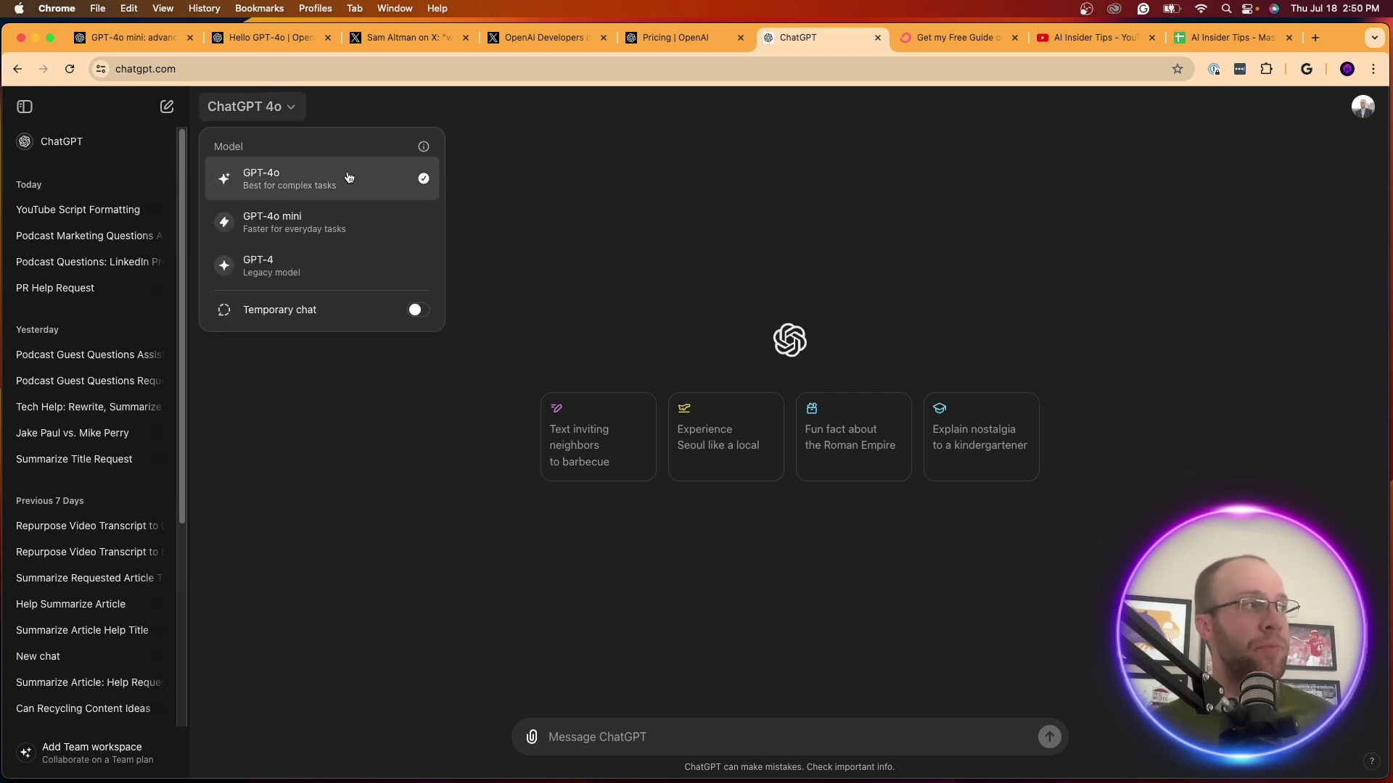
{"action": "left_click", "coordinate": [341, 219]}
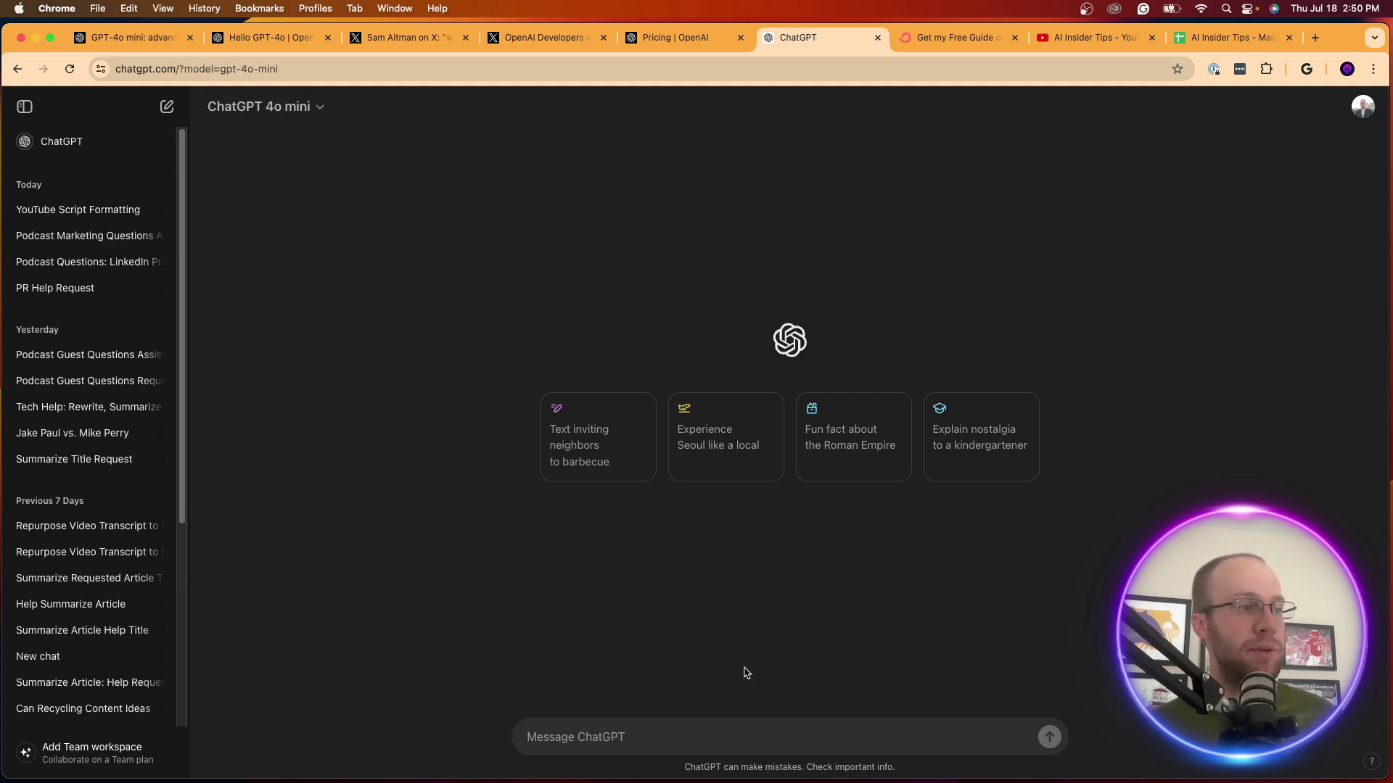
Ask GPT-4o mini to summarize the pasted article URL in 5 high-level bullet points
{"action": "left_click", "coordinate": [746, 744]}
{"action": "type", "text": "Help me "}
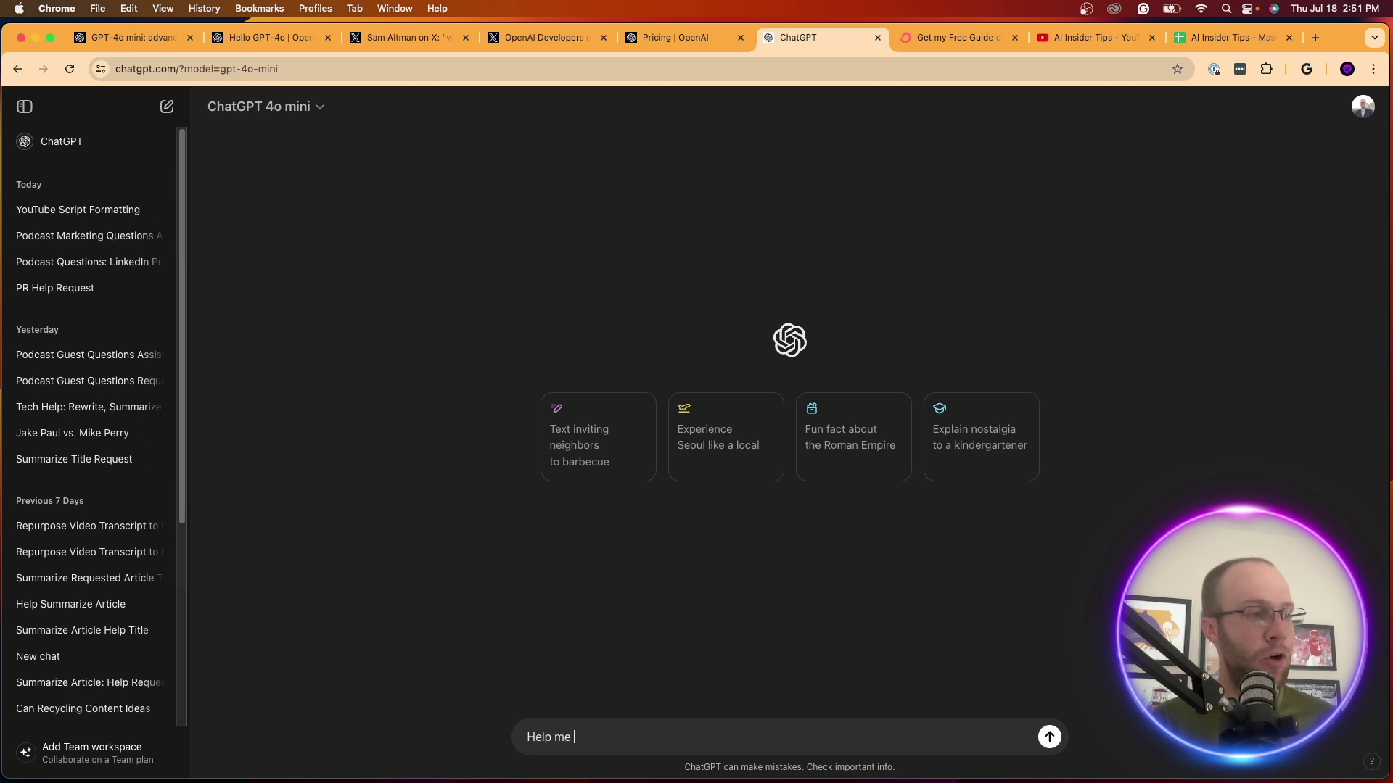
{"action": "type", "text": "summarize this article u"}
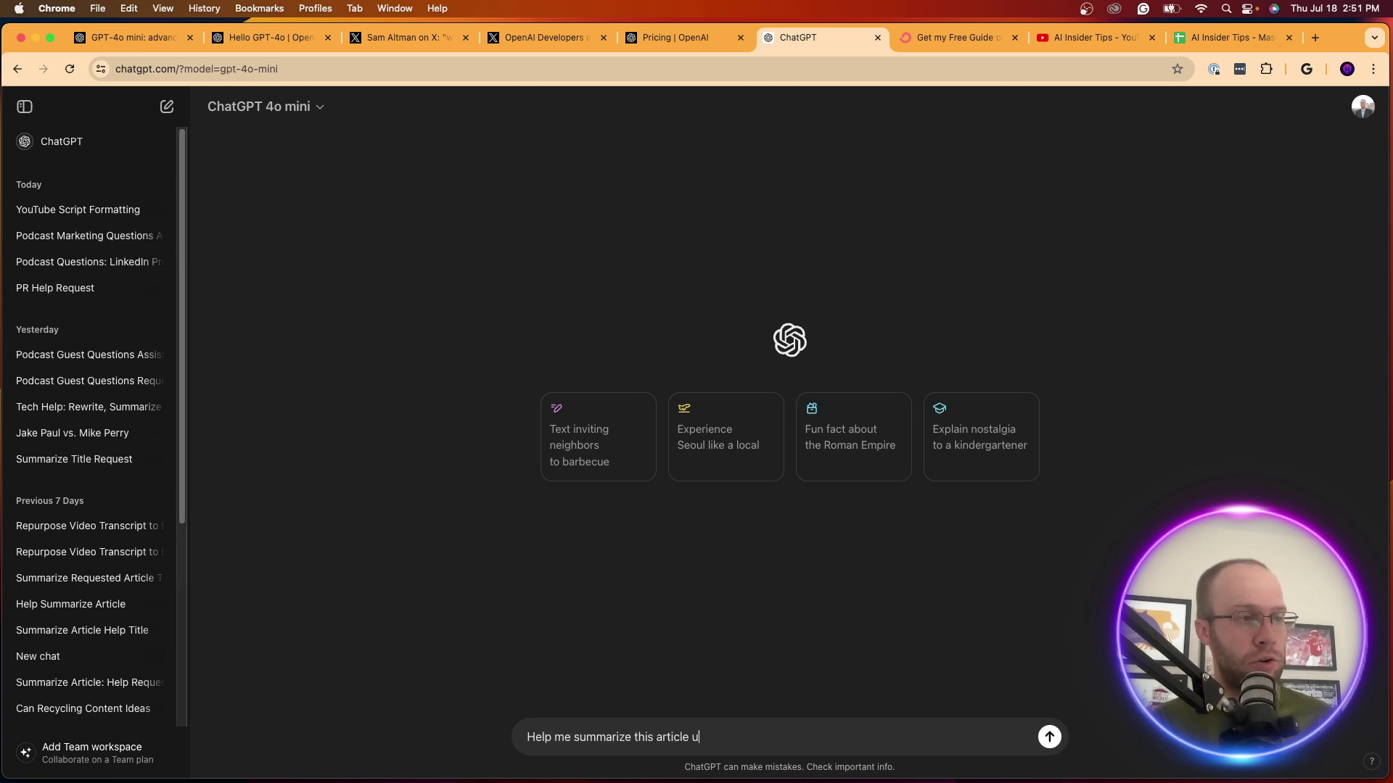
{"action": "type", "text": "sing 5 bullet points"}
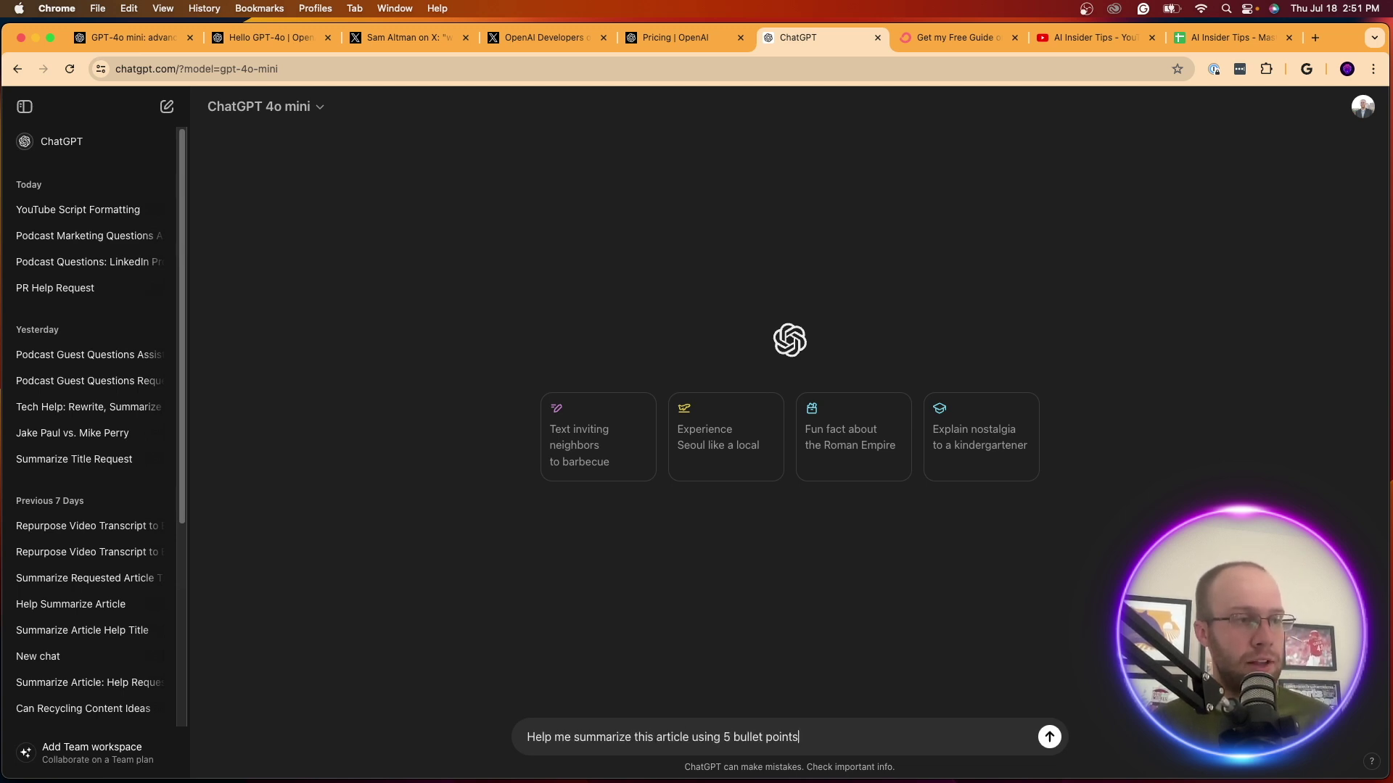
{"action": "type", "text": ". Make t"}
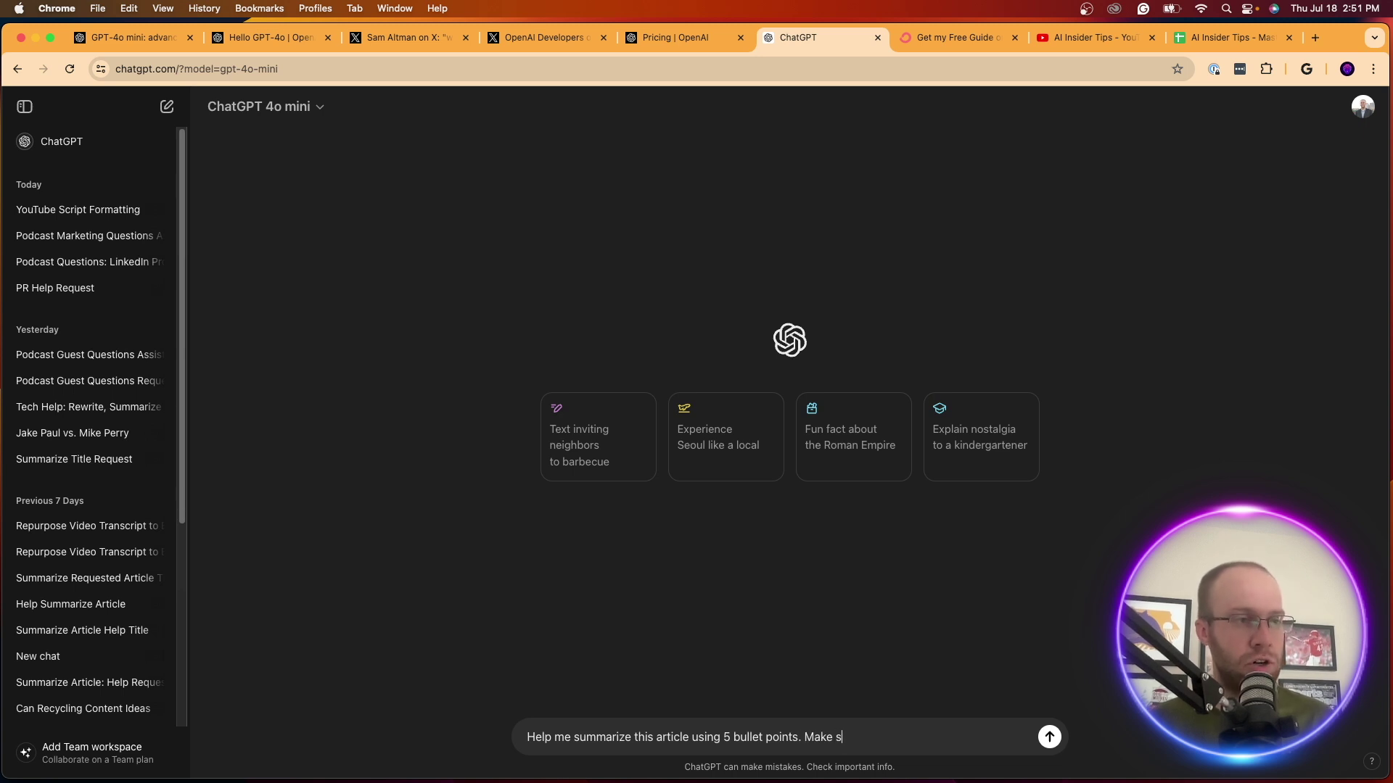
{"action": "type", "text": "ure they are high leve"}
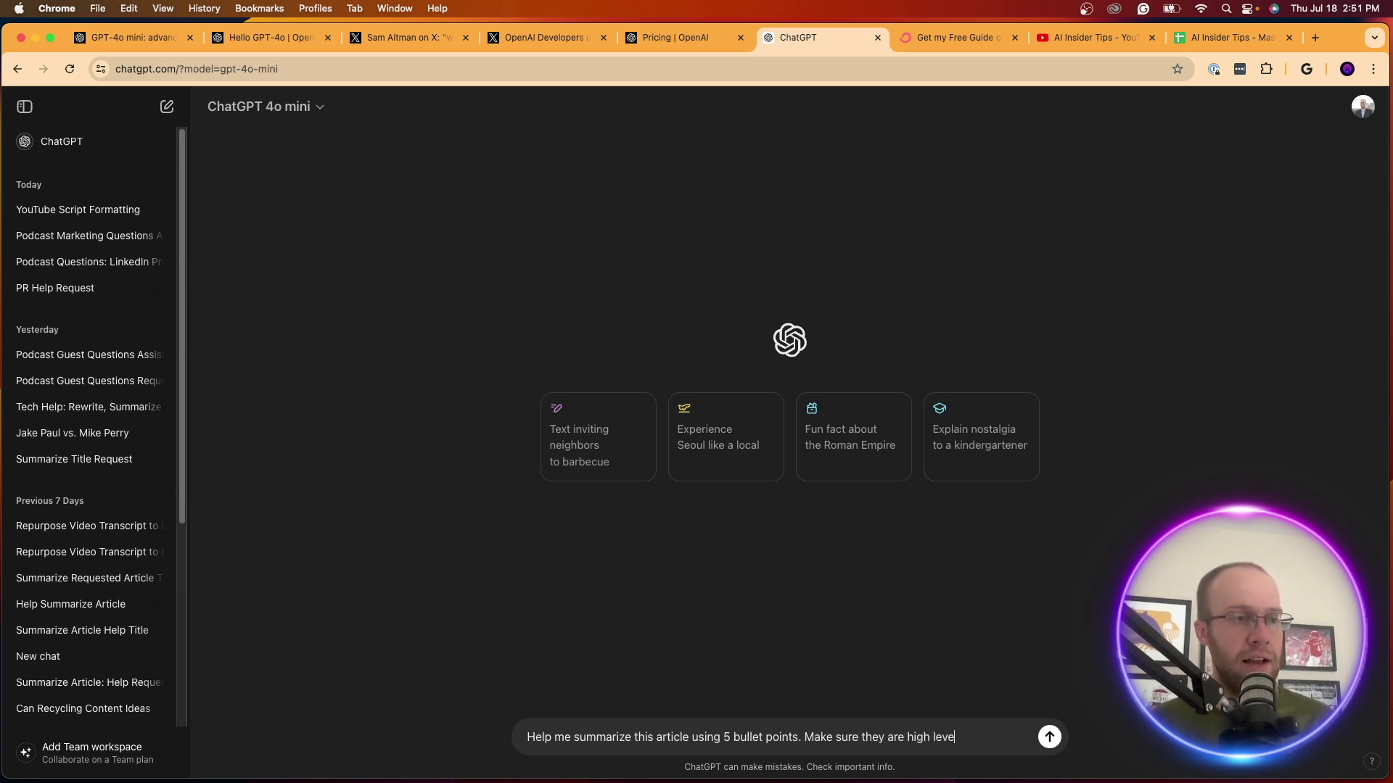
{"action": "type", "text": "l and the most important"}
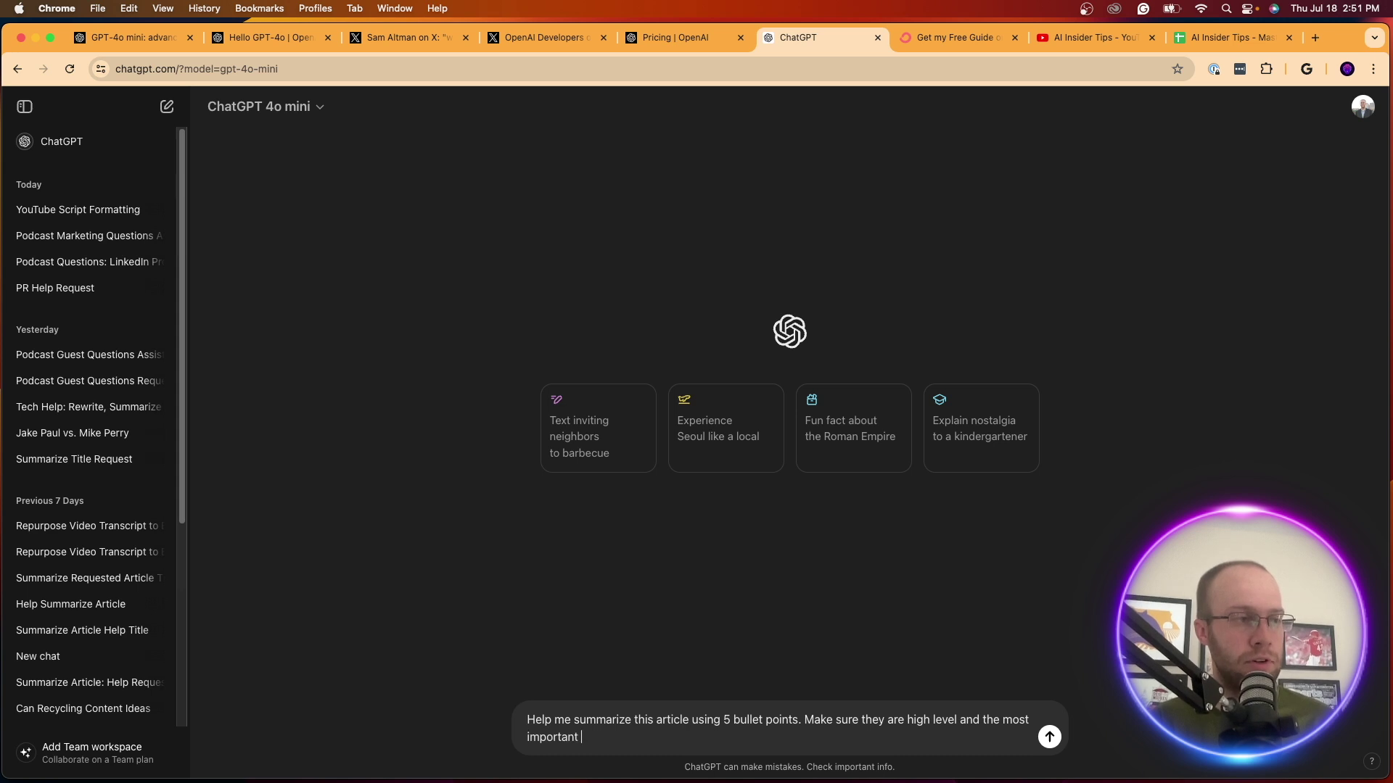
{"action": "type", "text": " takeaways from thi"}
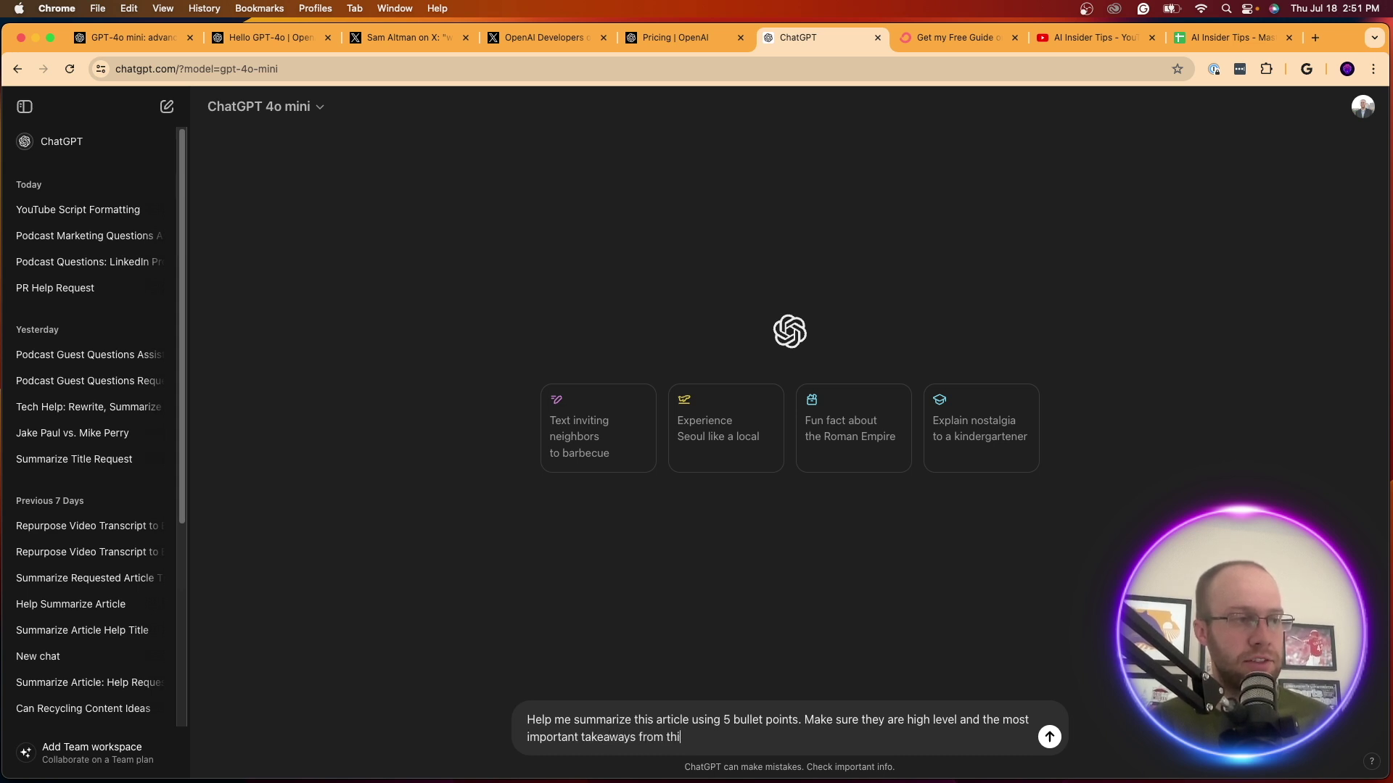
{"action": "type", "text": "s article -"}
{"action": "type", "text": "https://openai.com/index/gpt-4o-mini-advancing-cost-efficient-intelligence/"}
{"action": "key", "text": "Return"}
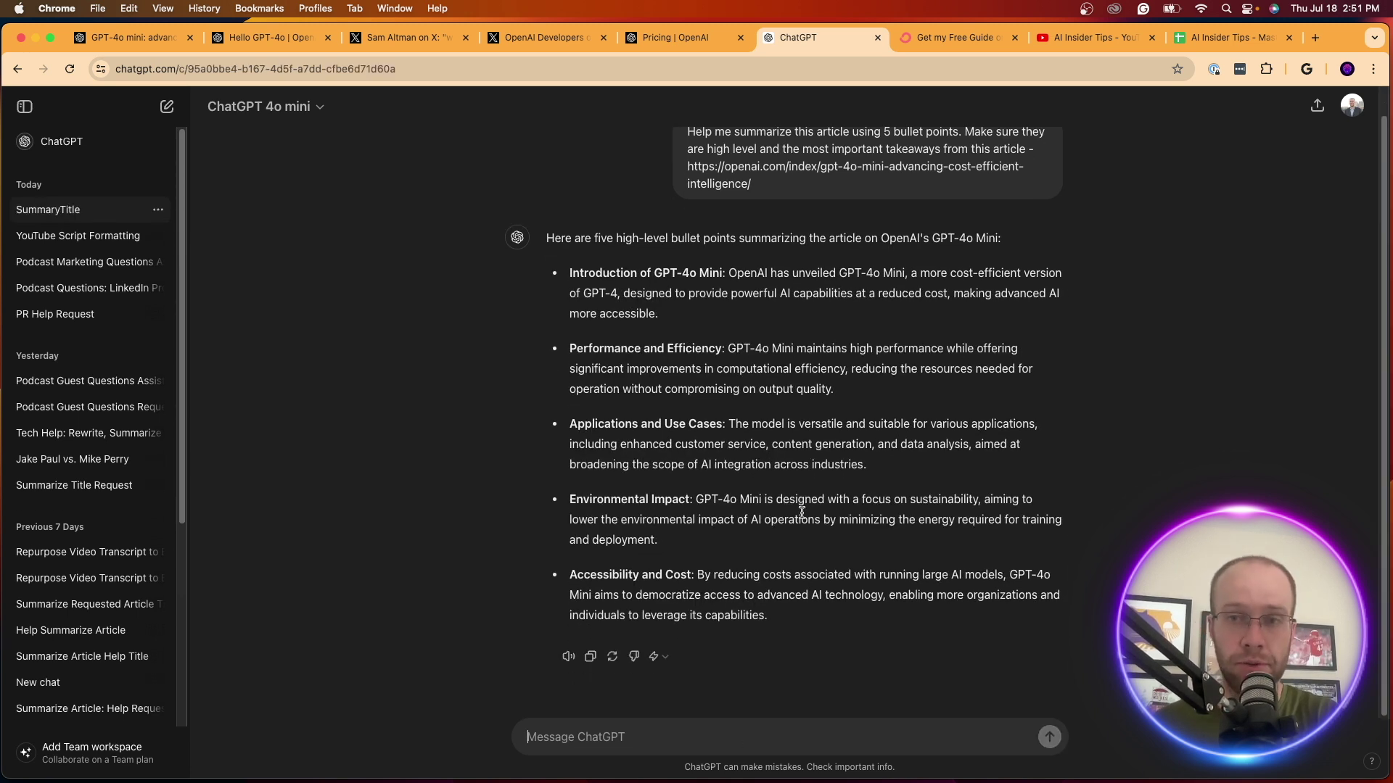
Read the reply, highlighting the GPT-4o Mini intro, Environmental Impact and democratize-access points
{"action": "scroll", "coordinate": [798, 363], "scroll_direction": "up", "scroll_amount": 1}
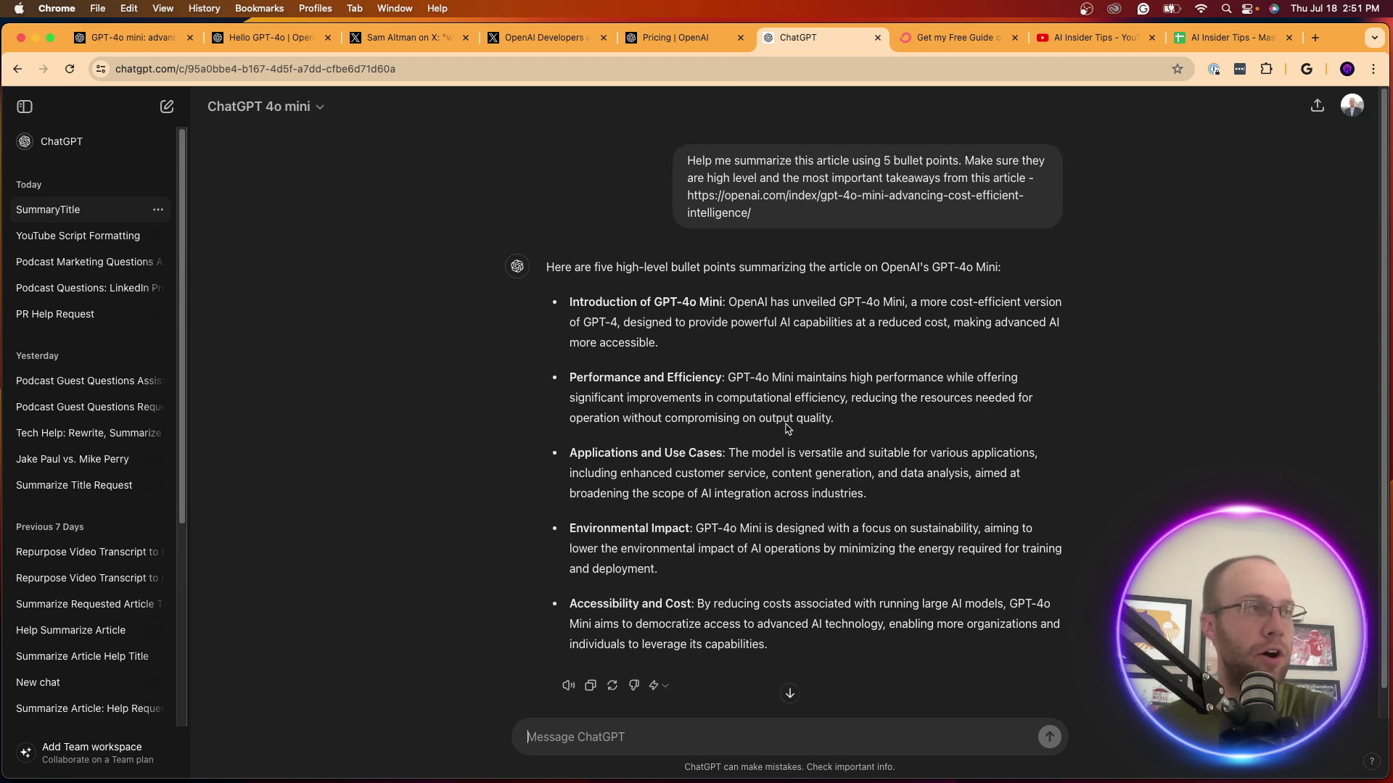
{"action": "left_click_drag", "start_coordinate": [573, 267], "coordinate": [1041, 272]}
{"action": "left_click", "coordinate": [923, 265]}
{"action": "left_click_drag", "start_coordinate": [923, 265], "coordinate": [1001, 267]}
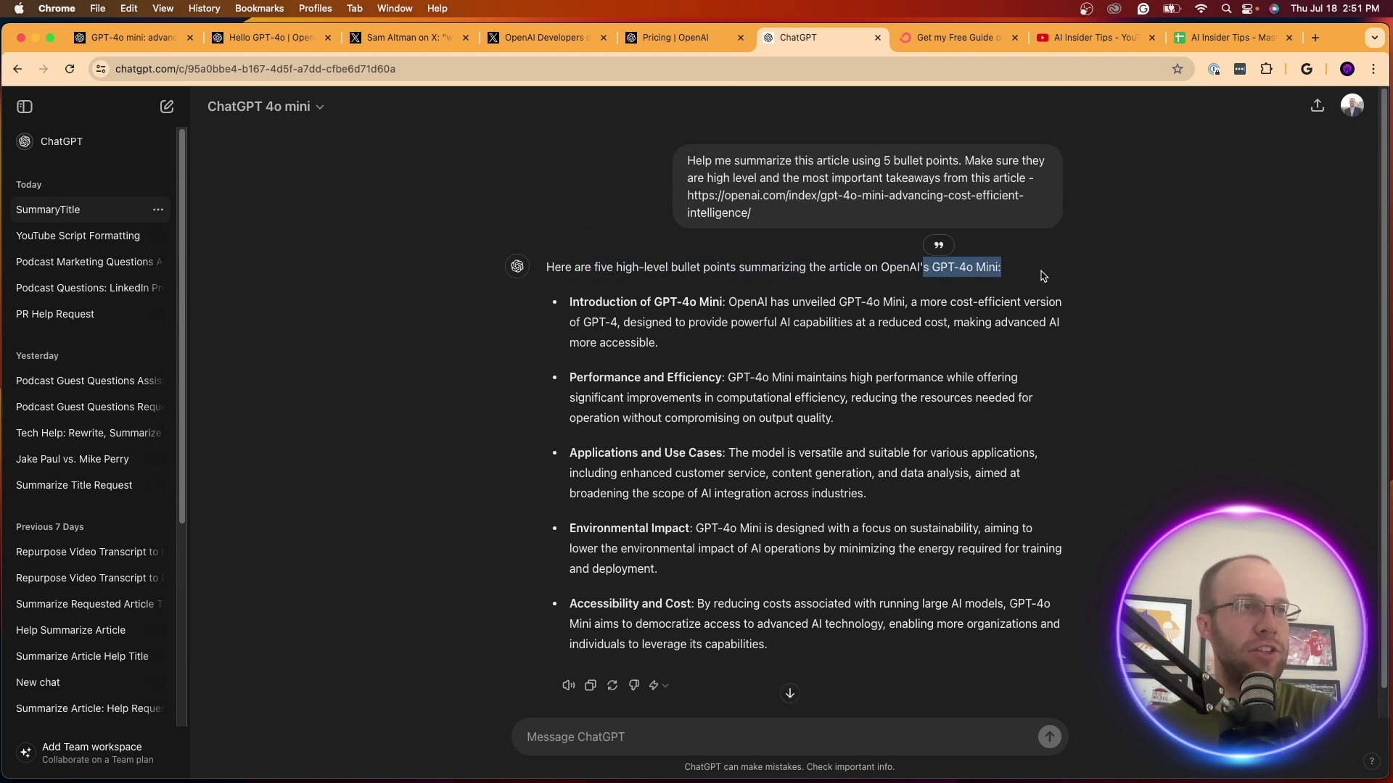
{"action": "left_click", "coordinate": [924, 319]}
{"action": "left_click_drag", "start_coordinate": [706, 333], "coordinate": [640, 317]}
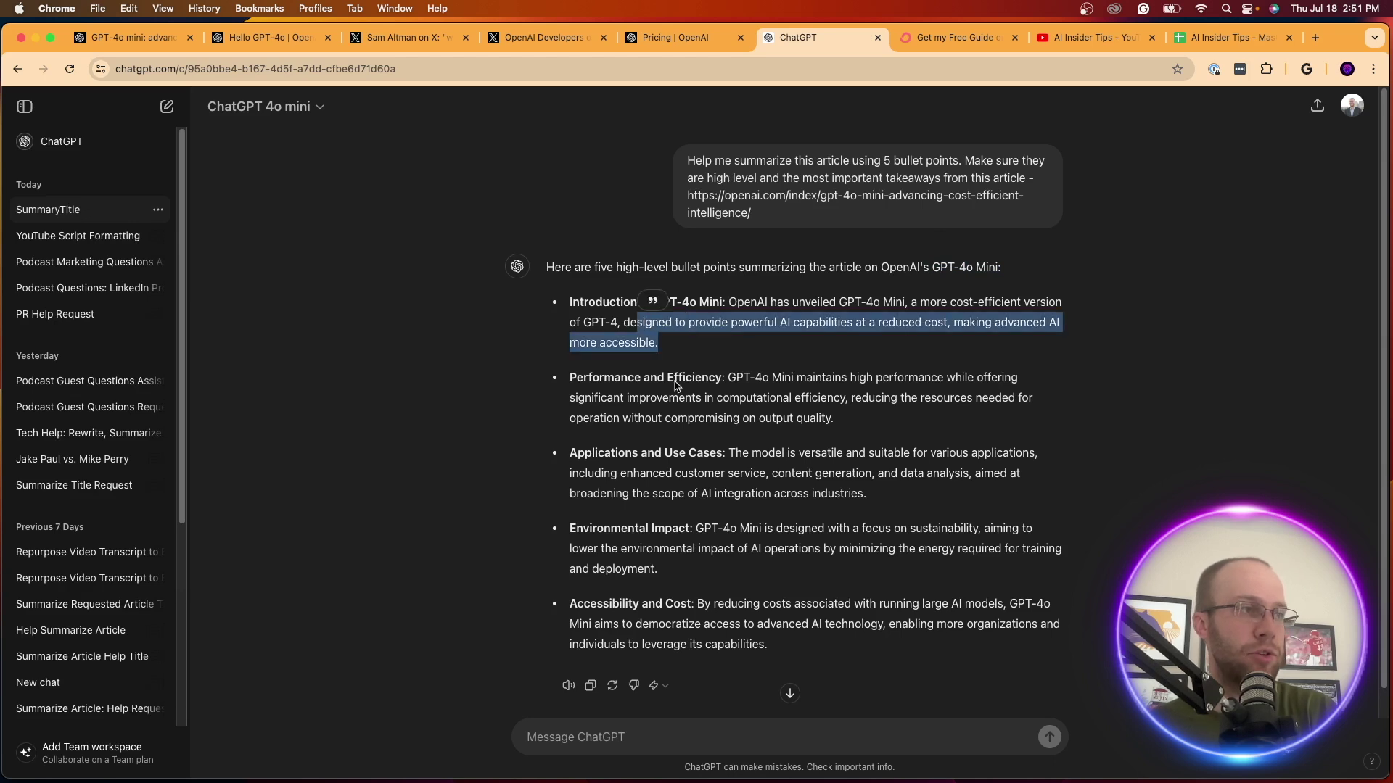
{"action": "left_click", "coordinate": [677, 382]}
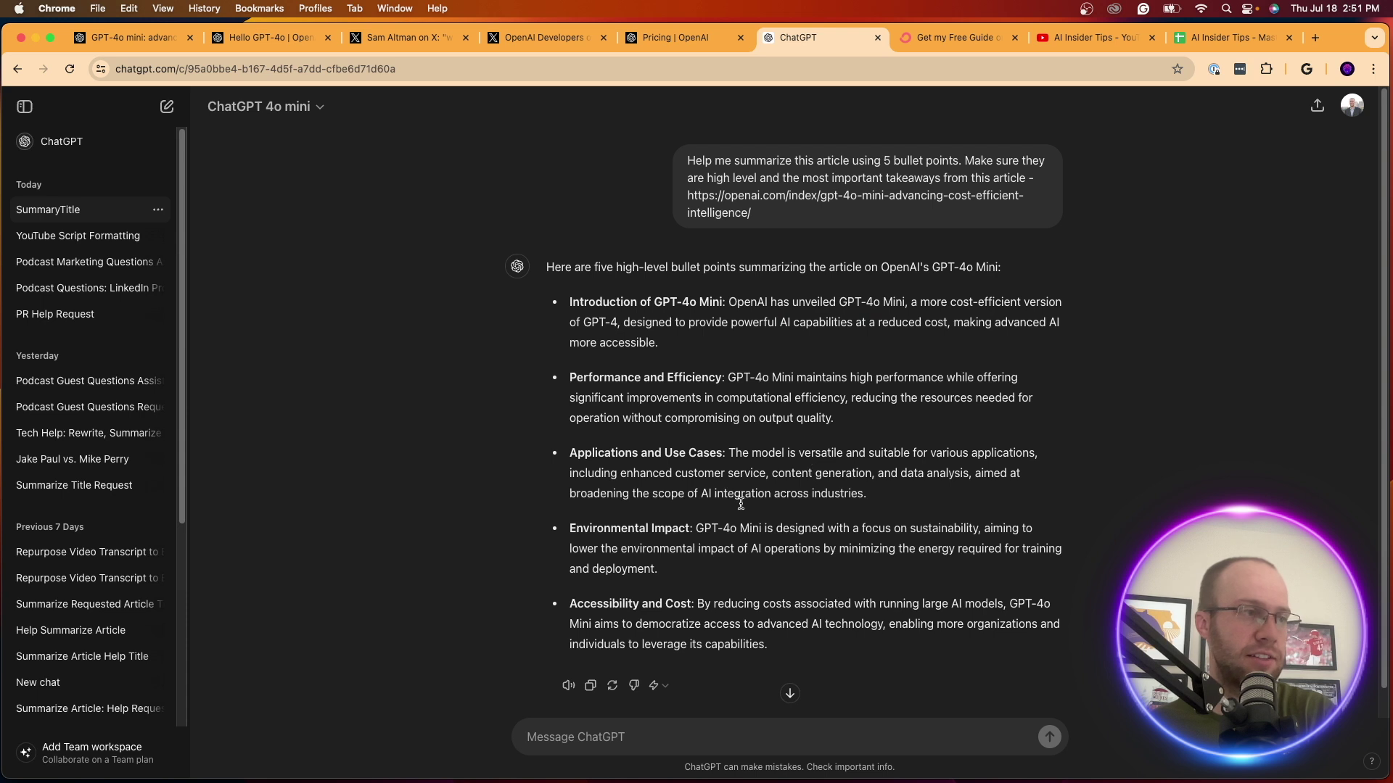
{"action": "left_click_drag", "start_coordinate": [729, 528], "coordinate": [850, 528]}
{"action": "left_click", "coordinate": [780, 548]}
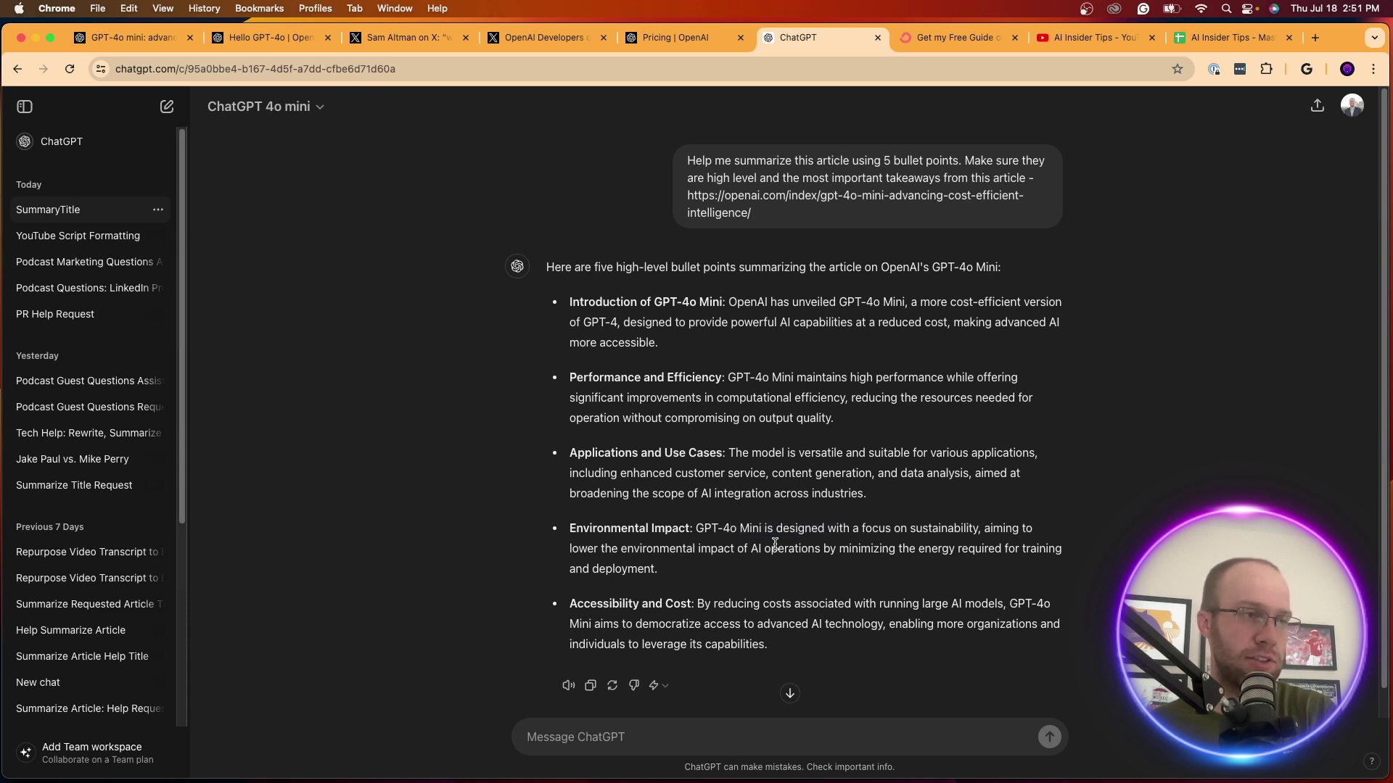
{"action": "scroll", "coordinate": [774, 544], "scroll_direction": "down", "scroll_amount": 1}
{"action": "left_click_drag", "start_coordinate": [635, 606], "coordinate": [865, 604]}
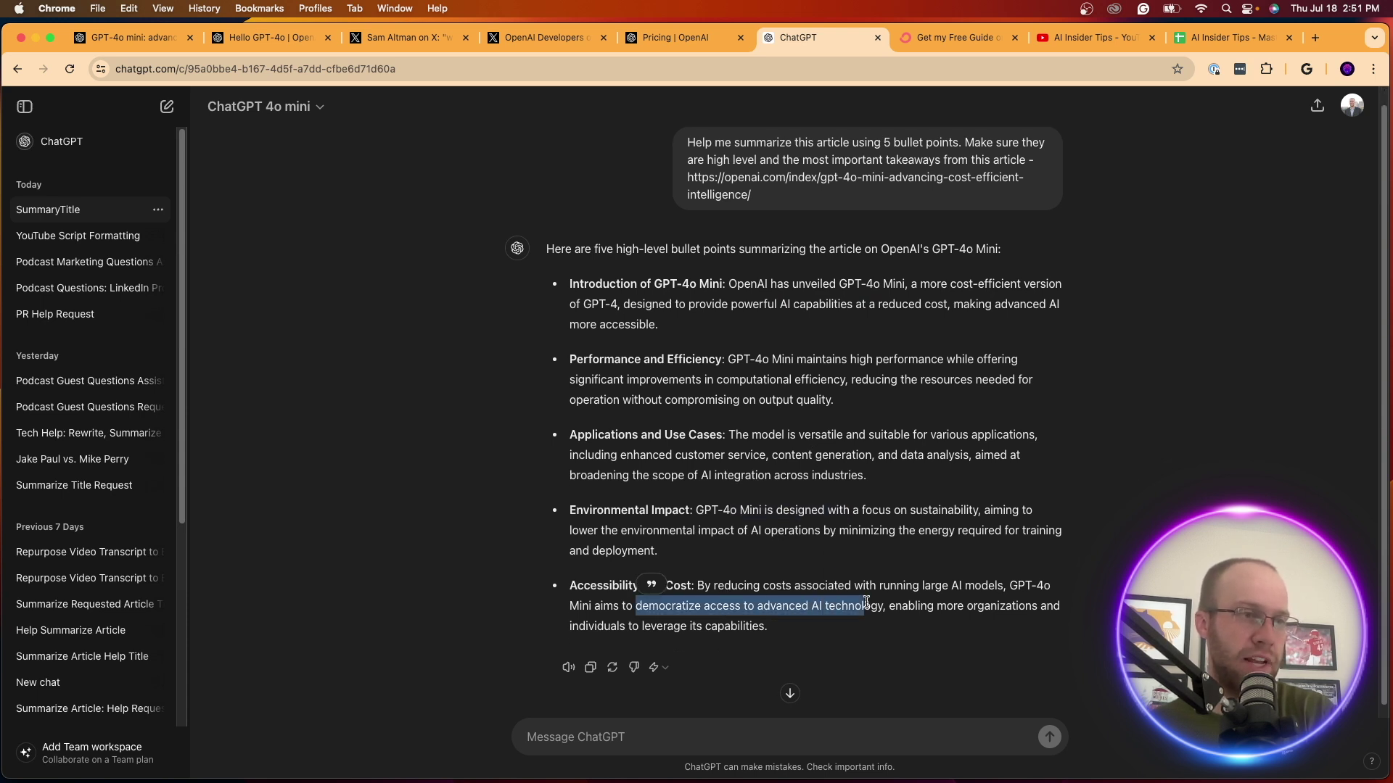
{"action": "left_click", "coordinate": [870, 605]}
{"action": "scroll", "coordinate": [907, 608], "scroll_direction": "up", "scroll_amount": 1}
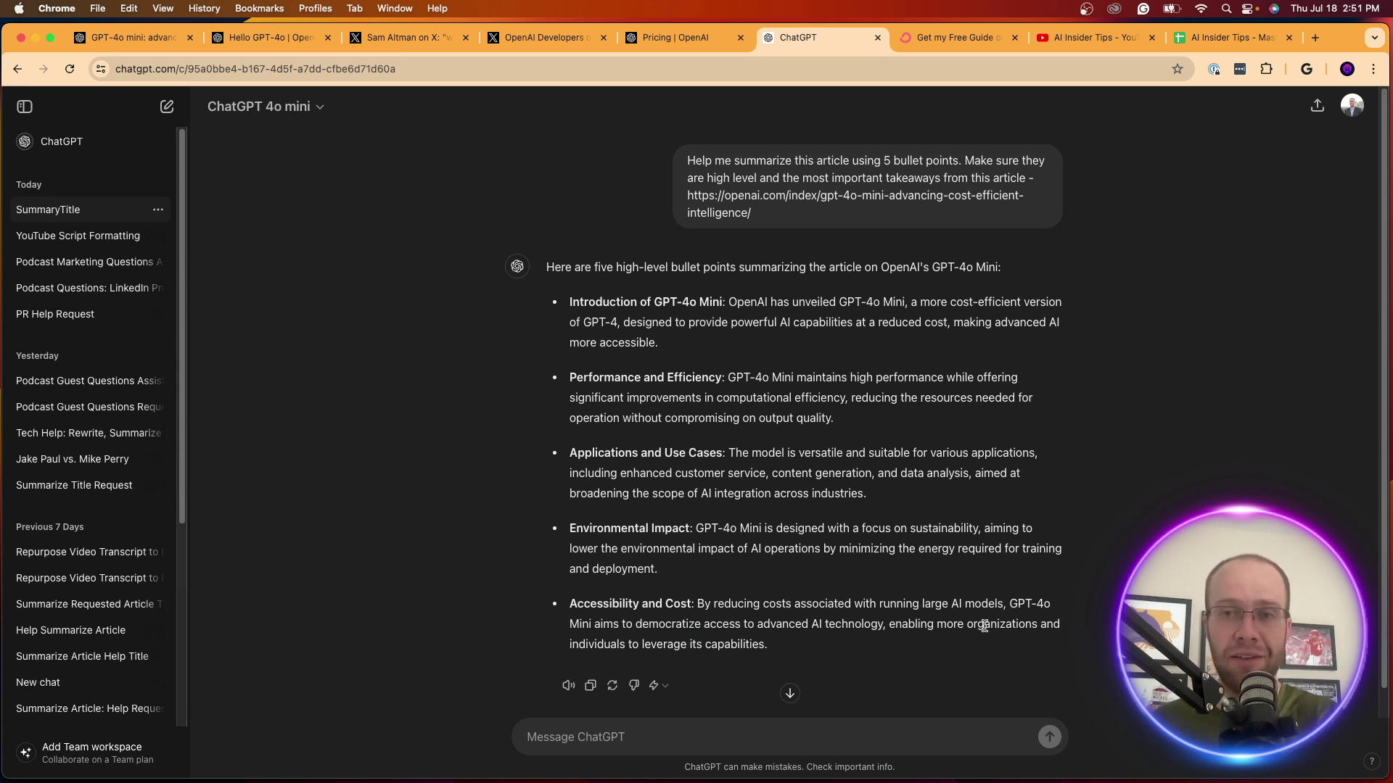
{"action": "left_click", "coordinate": [725, 745]}
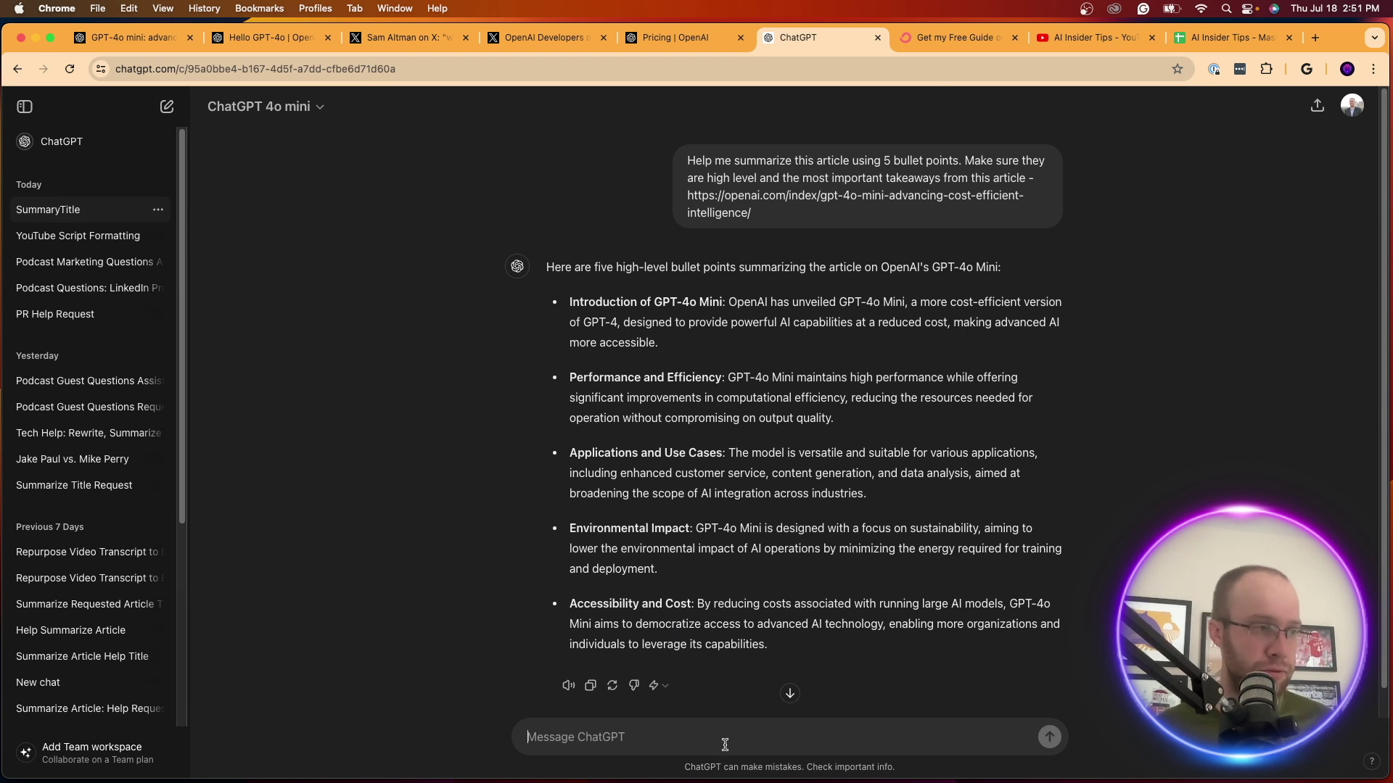
Ask 'Is this better than GPT-3.5?', read the five-point comparison, and keep GPT-4o mini as the model
{"action": "type", "text": "Is this be"}
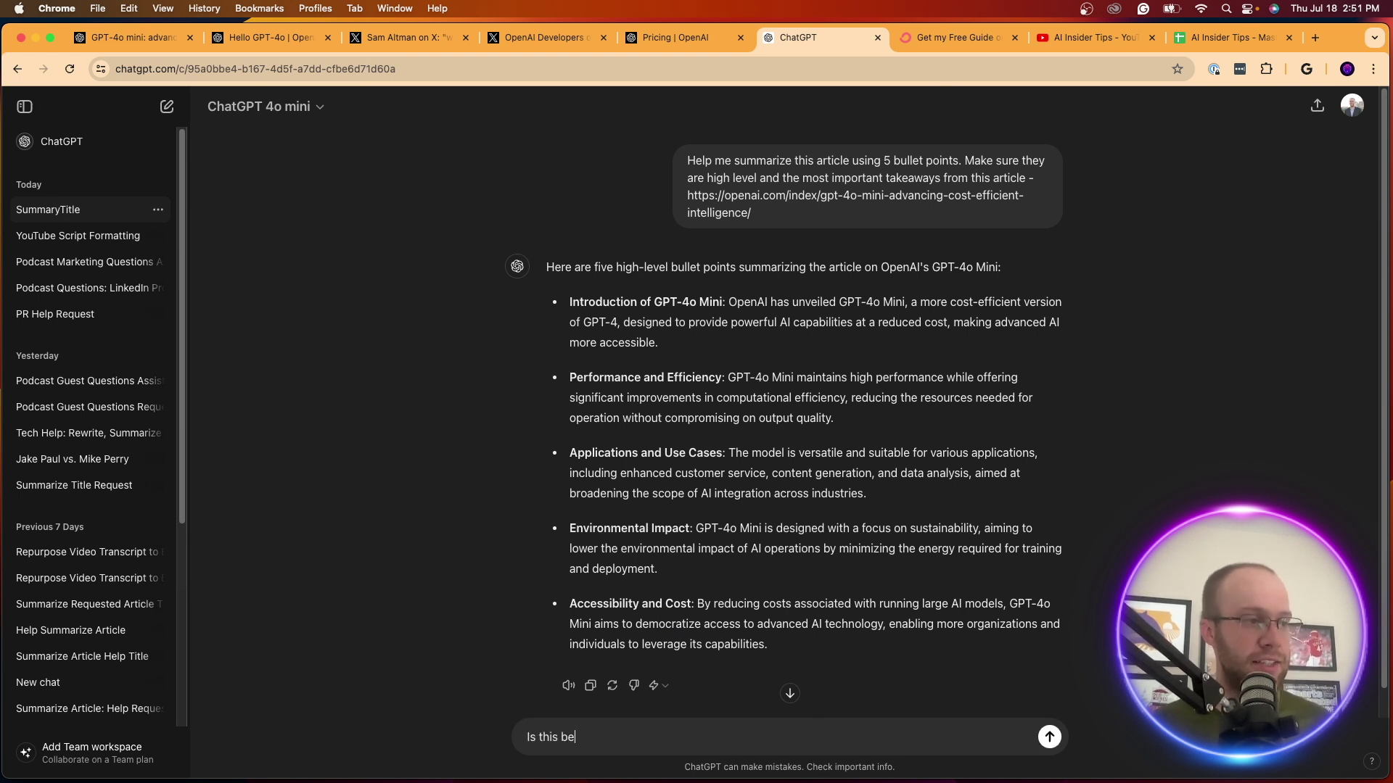
{"action": "type", "text": "tter than GPT-3.5?"}
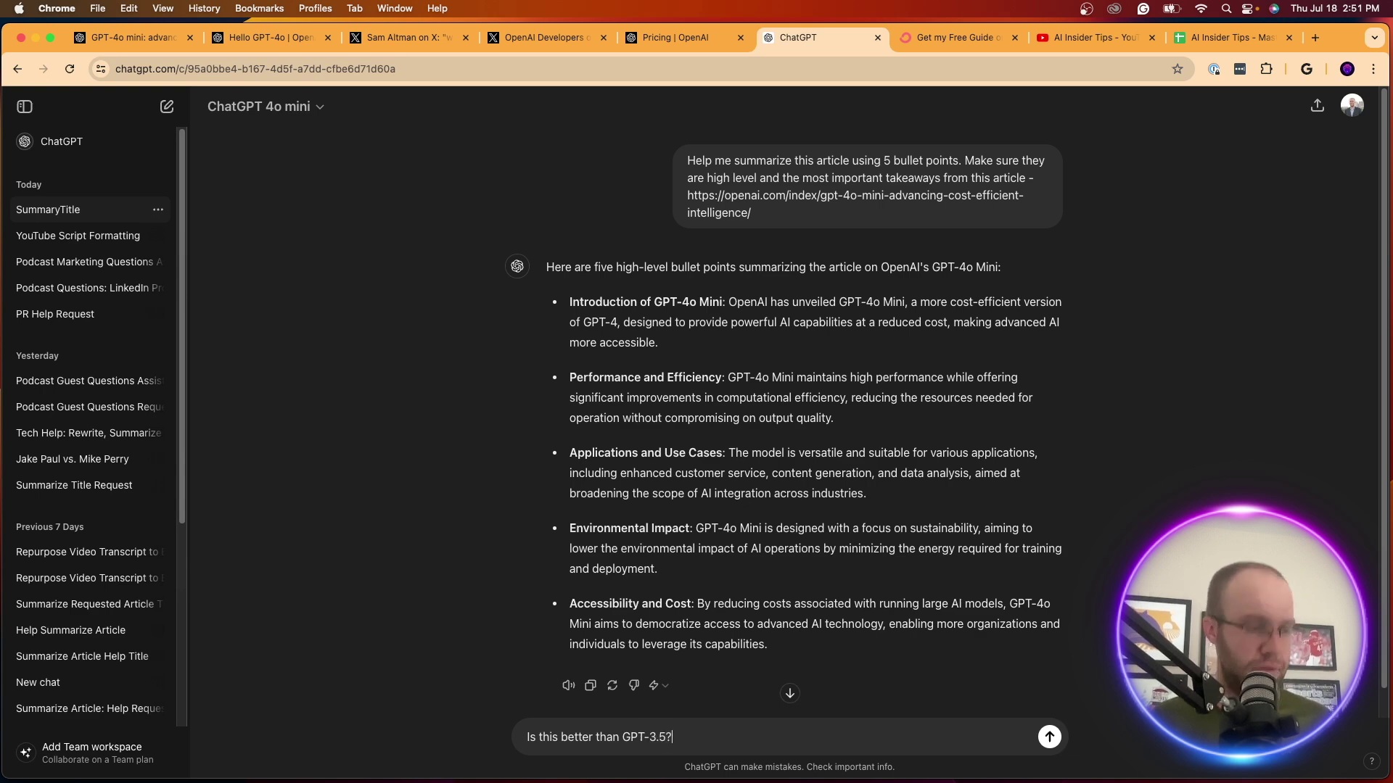
{"action": "key", "text": "Return"}
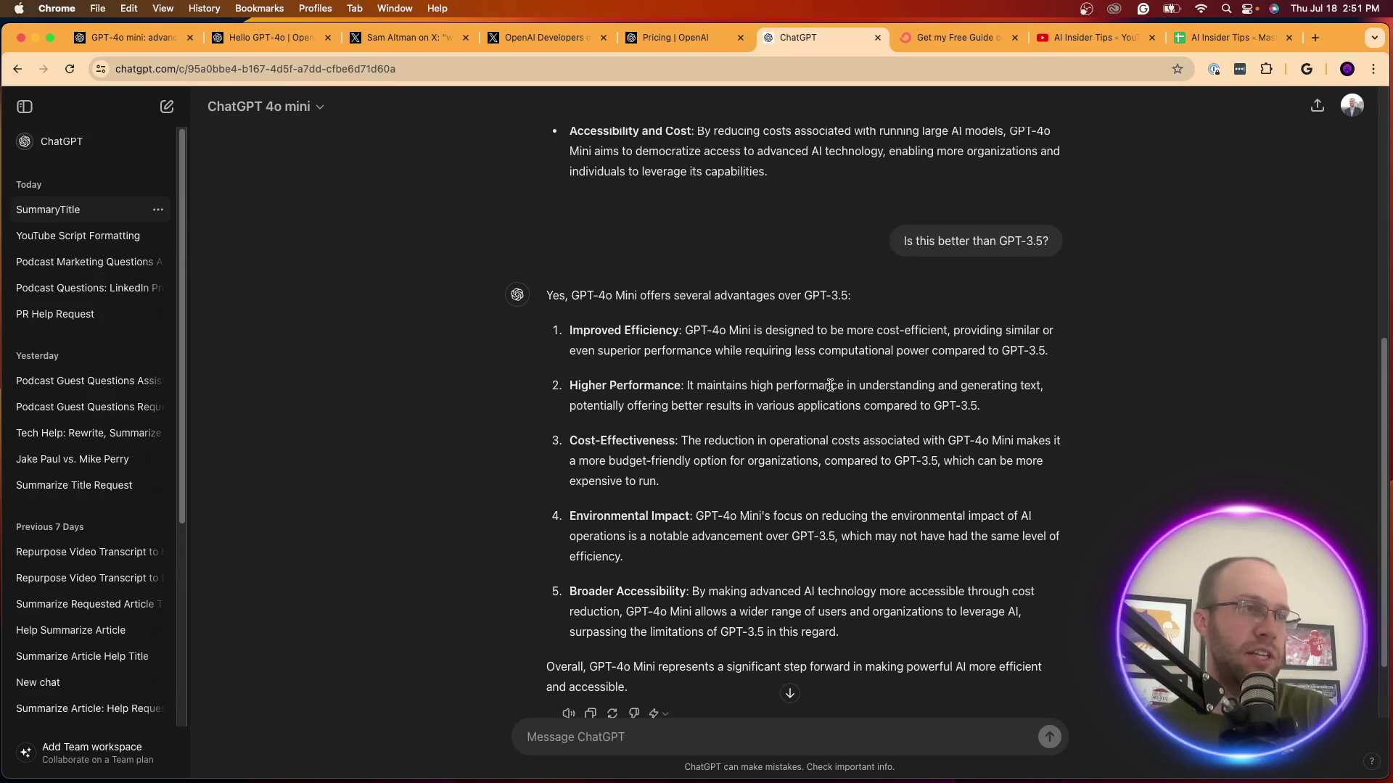
{"action": "left_click_drag", "start_coordinate": [721, 385], "coordinate": [898, 385]}
{"action": "left_click", "coordinate": [899, 386]}
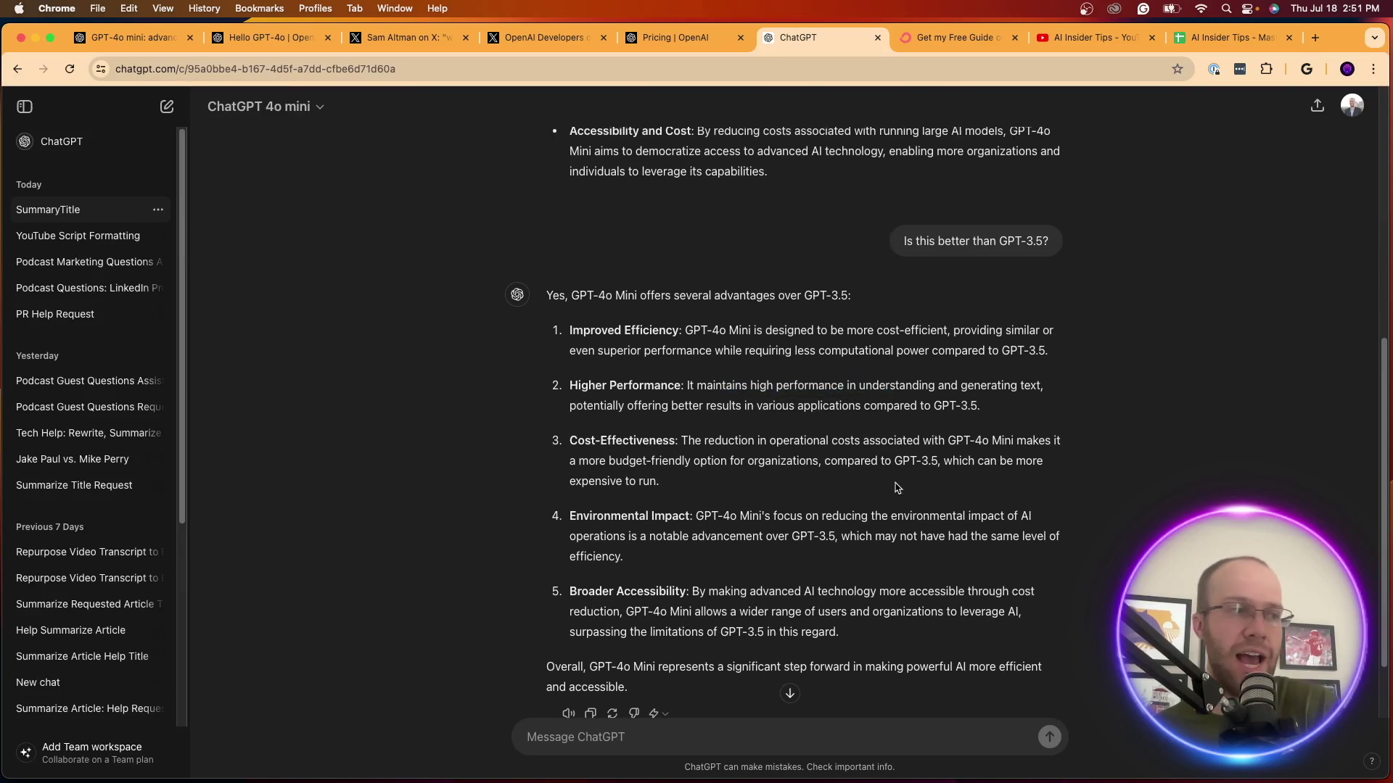
{"action": "scroll", "coordinate": [873, 457], "scroll_direction": "down", "scroll_amount": 2}
{"action": "scroll", "coordinate": [873, 457], "scroll_direction": "up", "scroll_amount": 8}
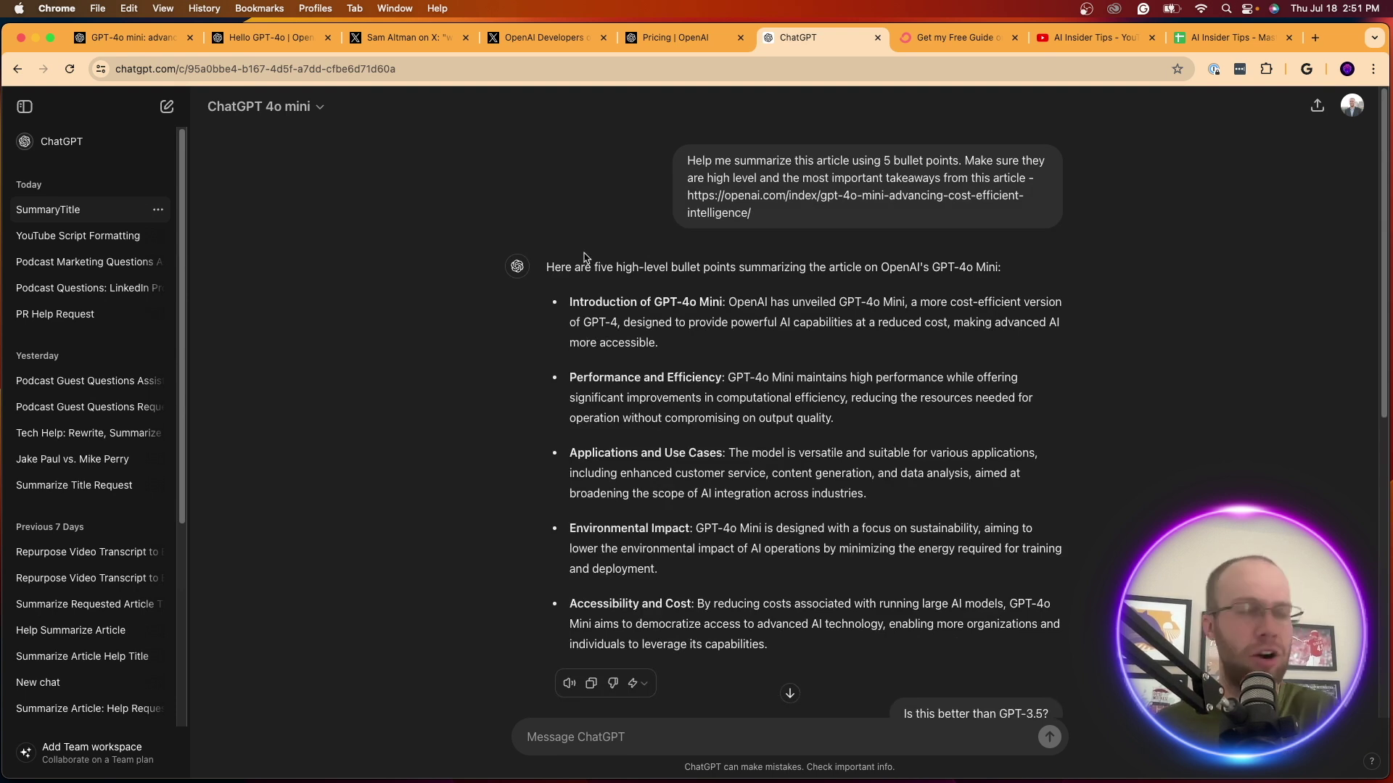
{"action": "left_click", "coordinate": [267, 107]}
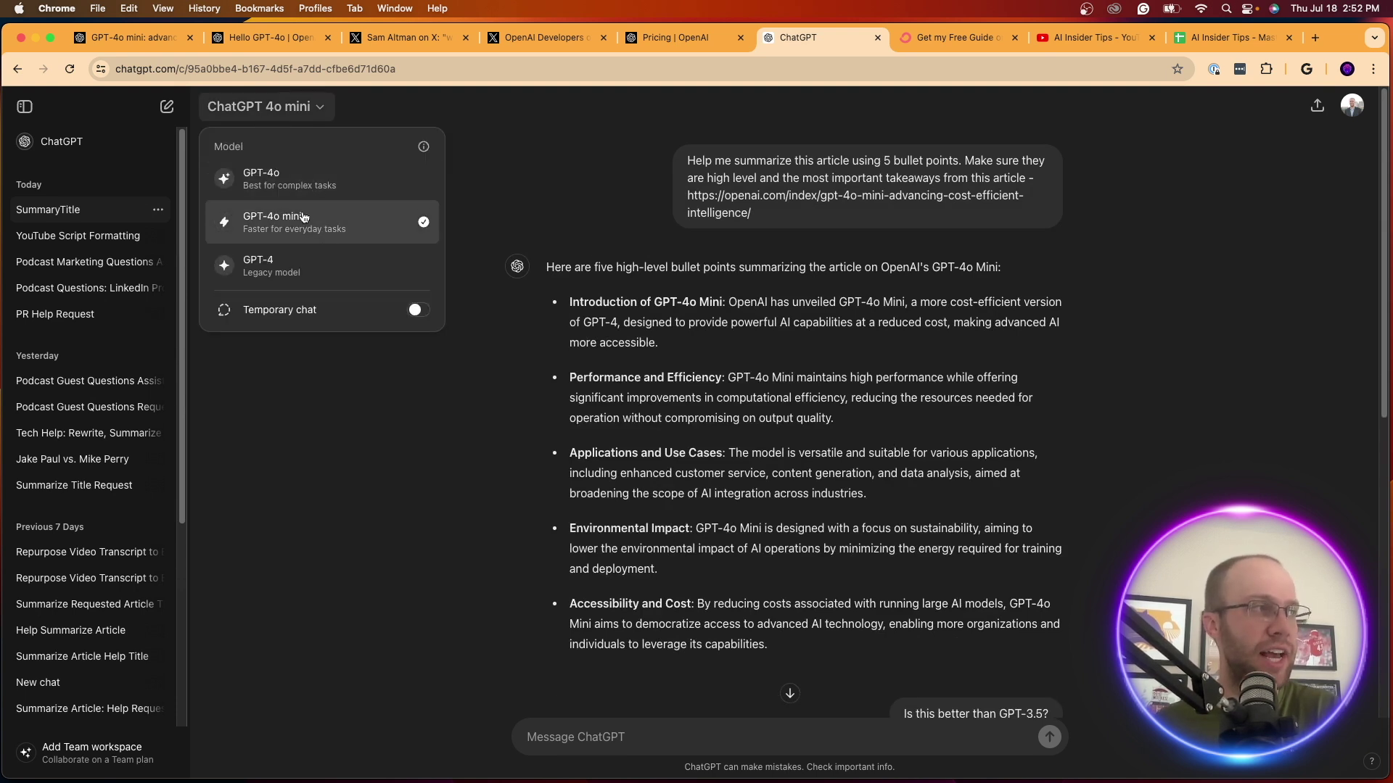
{"action": "left_click", "coordinate": [303, 218]}
{"action": "left_click", "coordinate": [169, 109]}
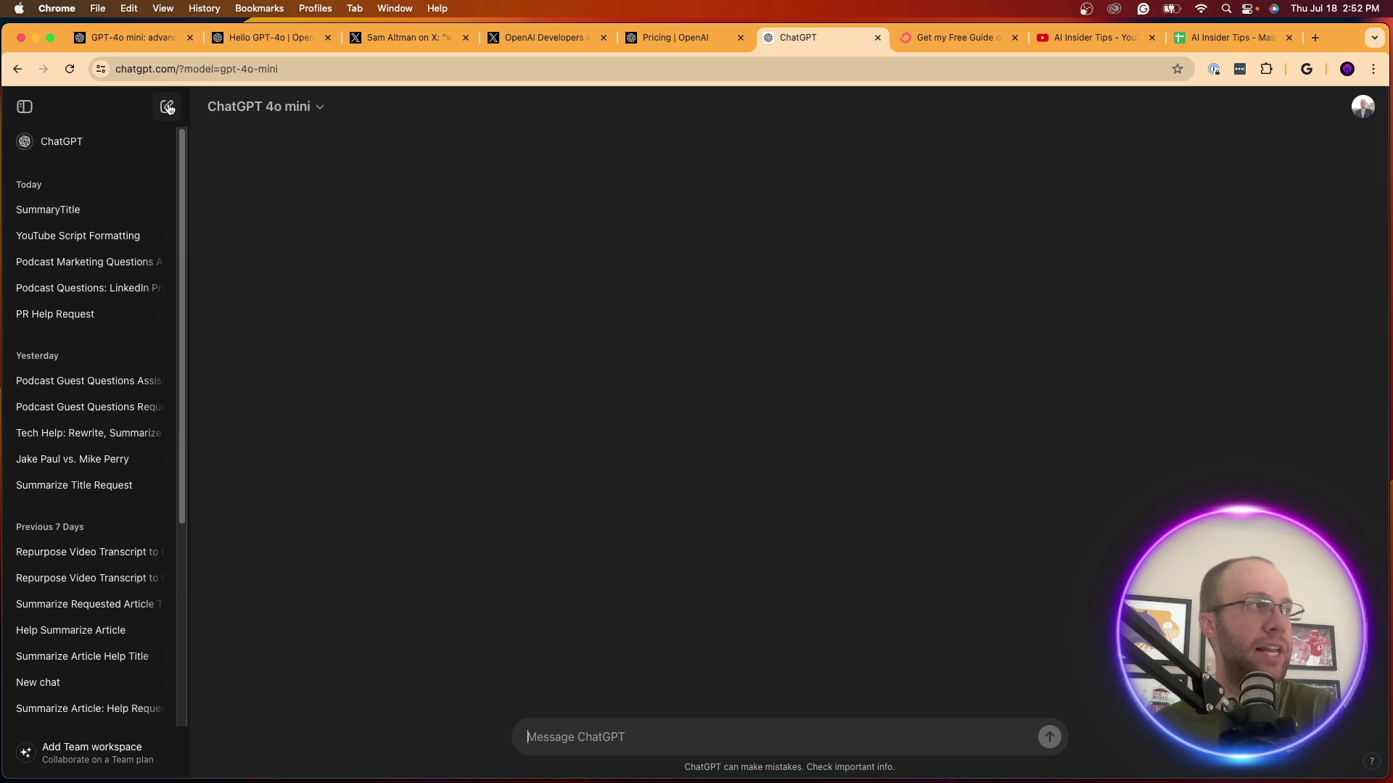
{"action": "left_click", "coordinate": [280, 105]}
{"action": "left_click", "coordinate": [305, 221]}
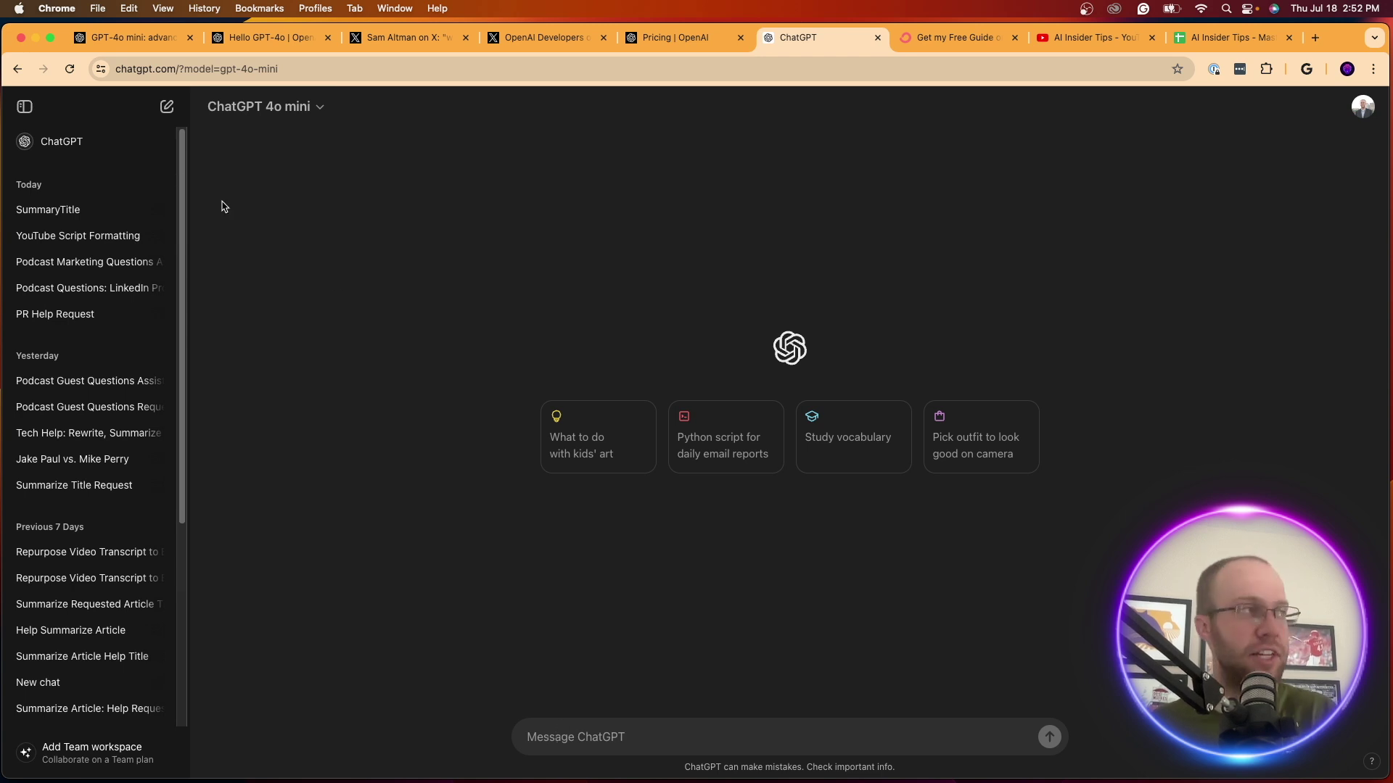
{"action": "left_click", "coordinate": [288, 115]}
{"action": "left_click", "coordinate": [301, 175]}
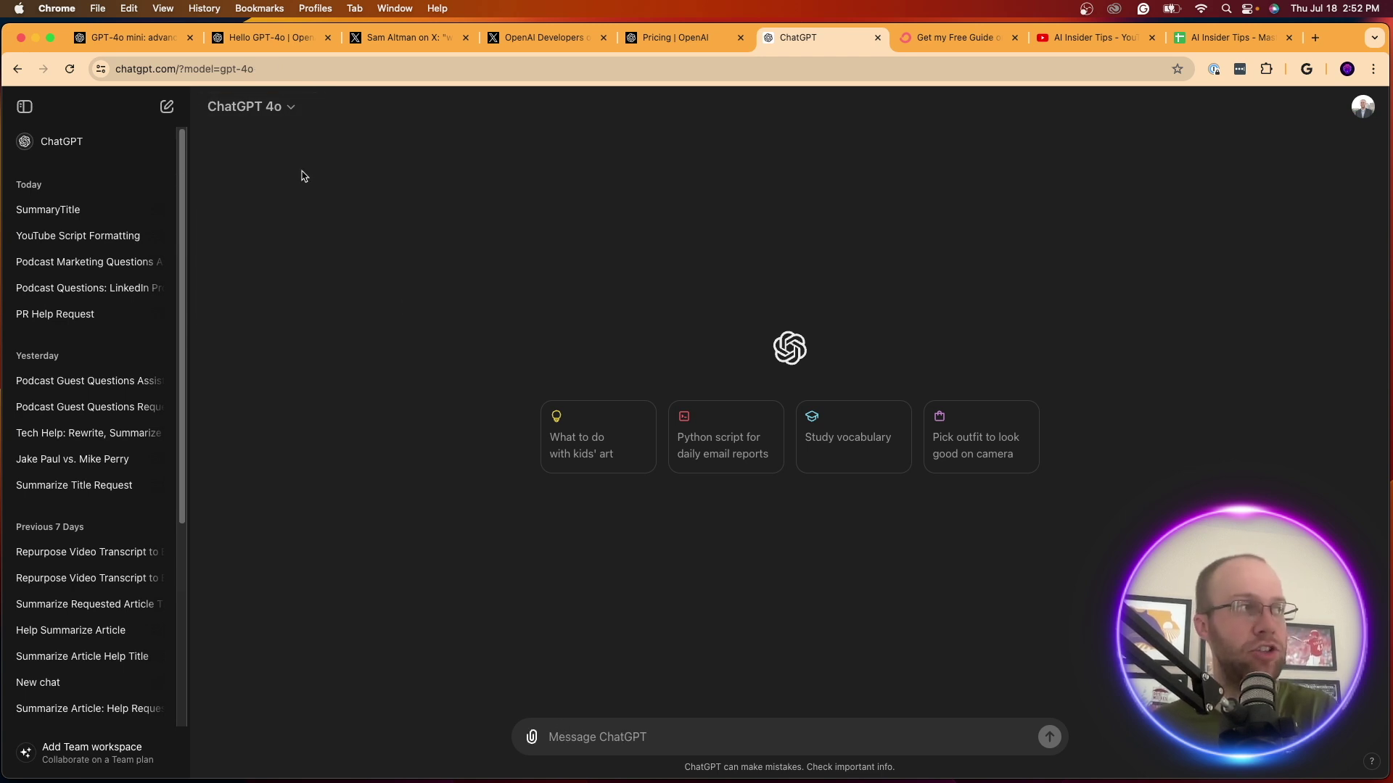
{"action": "left_click", "coordinate": [540, 738]}
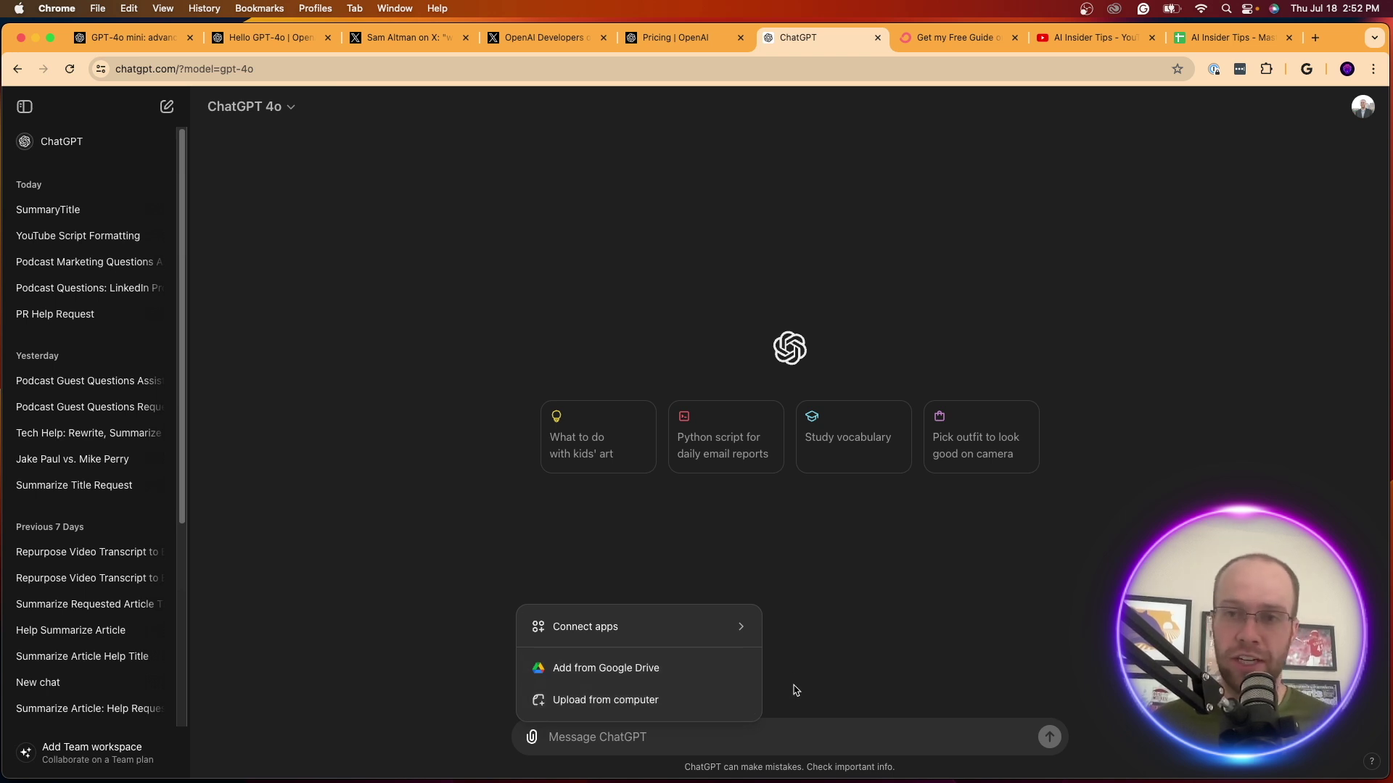
{"action": "mouse_move", "coordinate": [698, 617]}
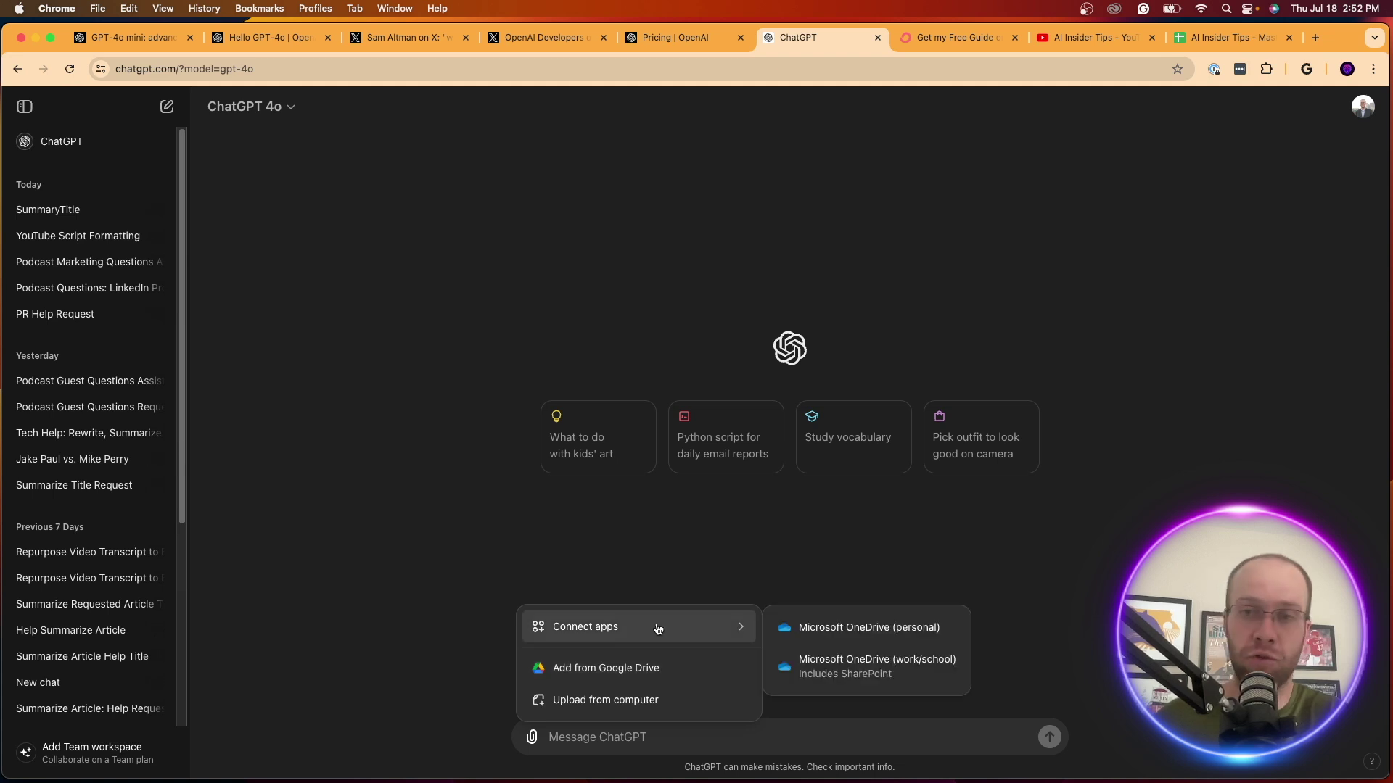
{"action": "left_click", "coordinate": [259, 109]}
{"action": "left_click", "coordinate": [259, 107]}
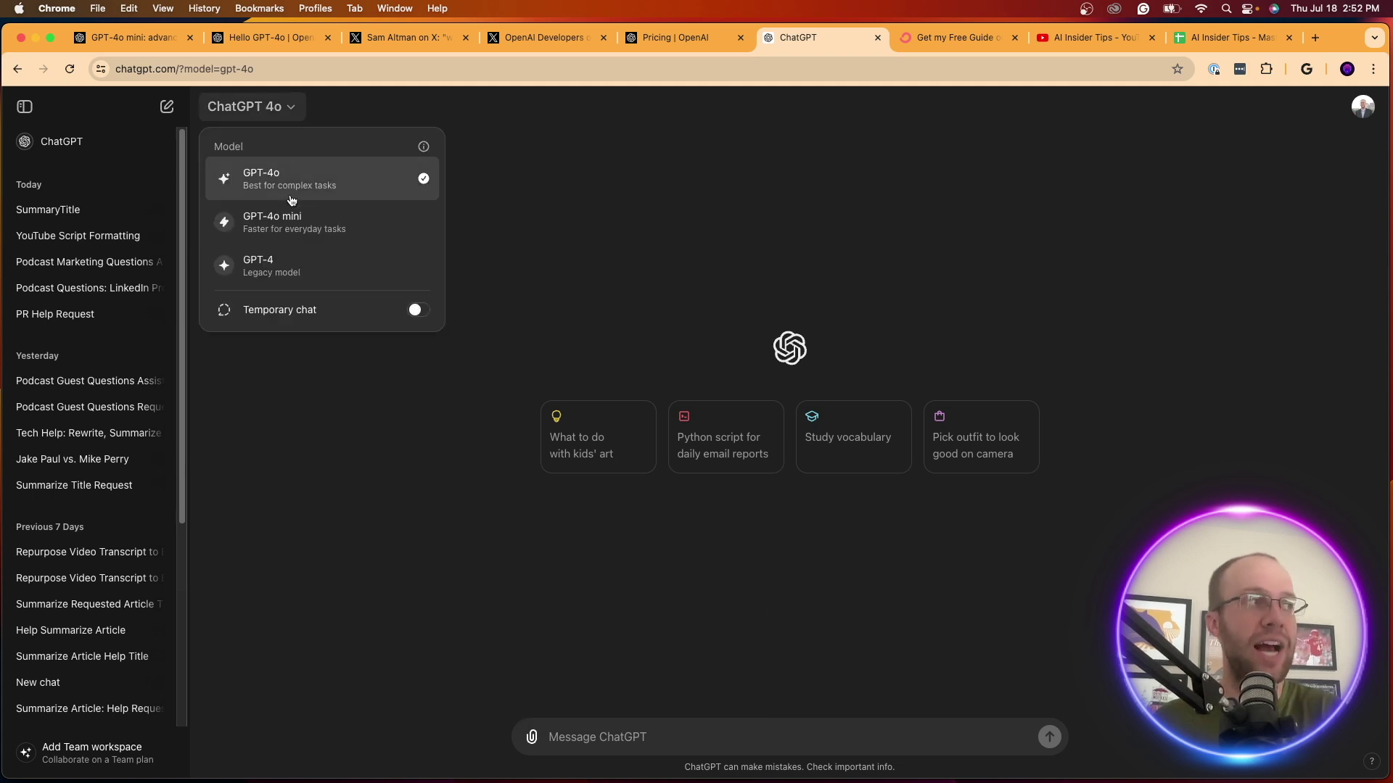
{"action": "left_click", "coordinate": [298, 237]}
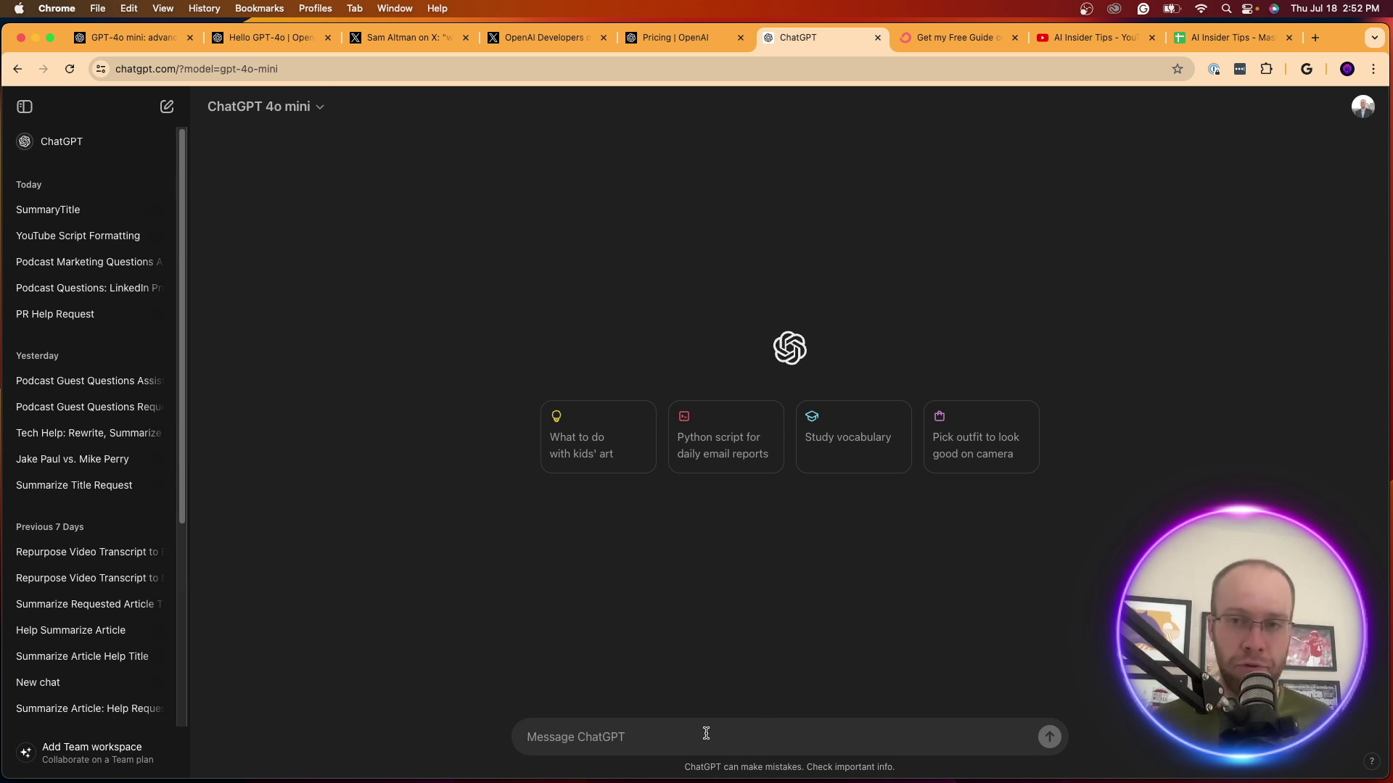
Ask GPT-4o mini to generate an image of a dog
{"action": "type", "text": "Creat"}
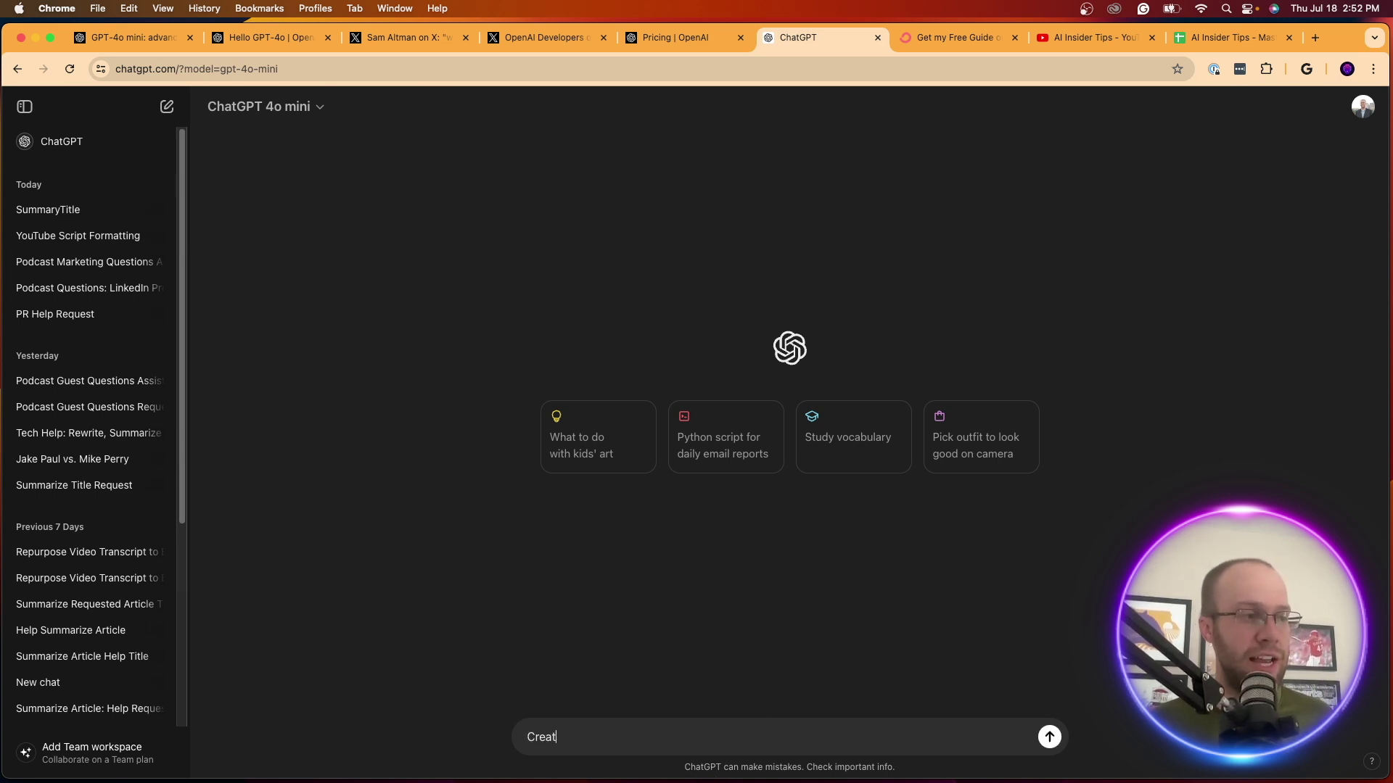
{"action": "key", "text": "BackSpace"}
{"action": "type", "text": "Generate an aimgea "}
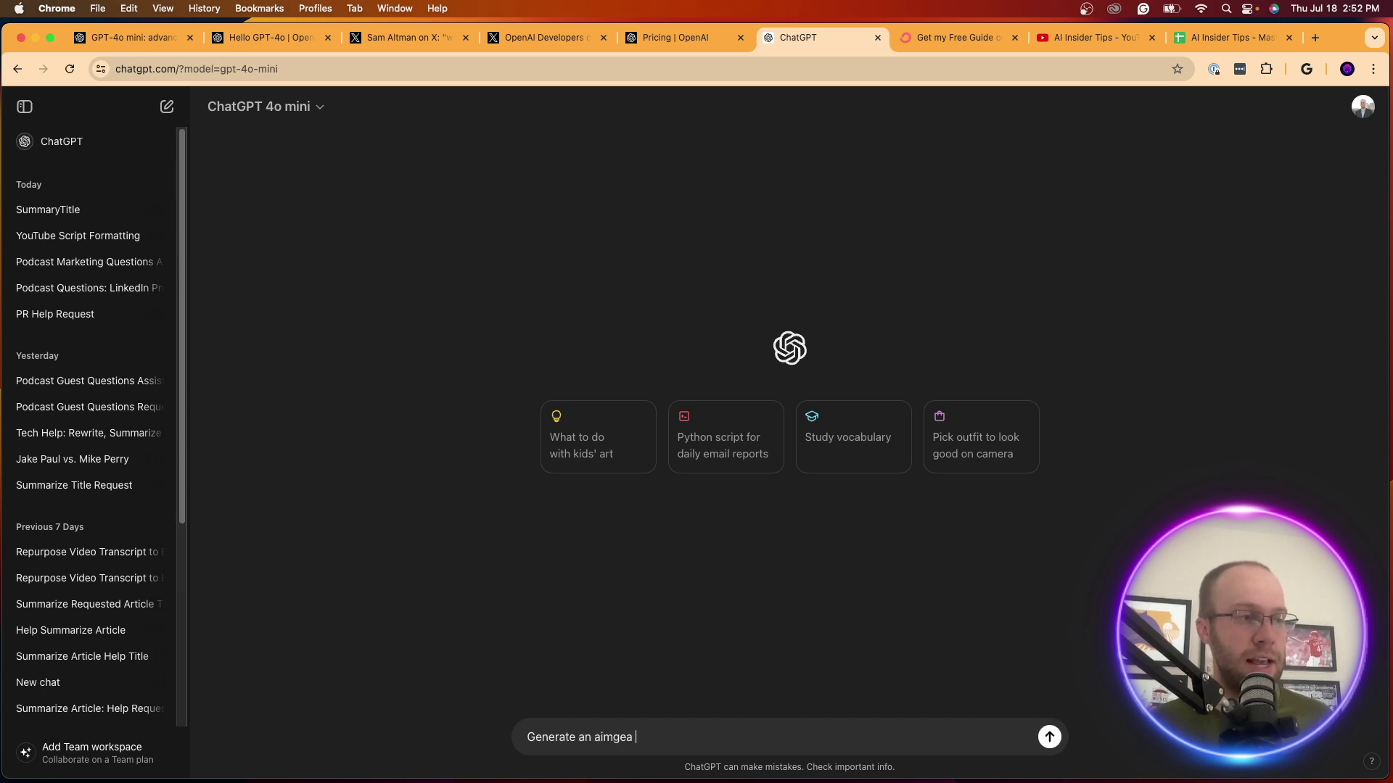
{"action": "type", "text": "age of a dog"}
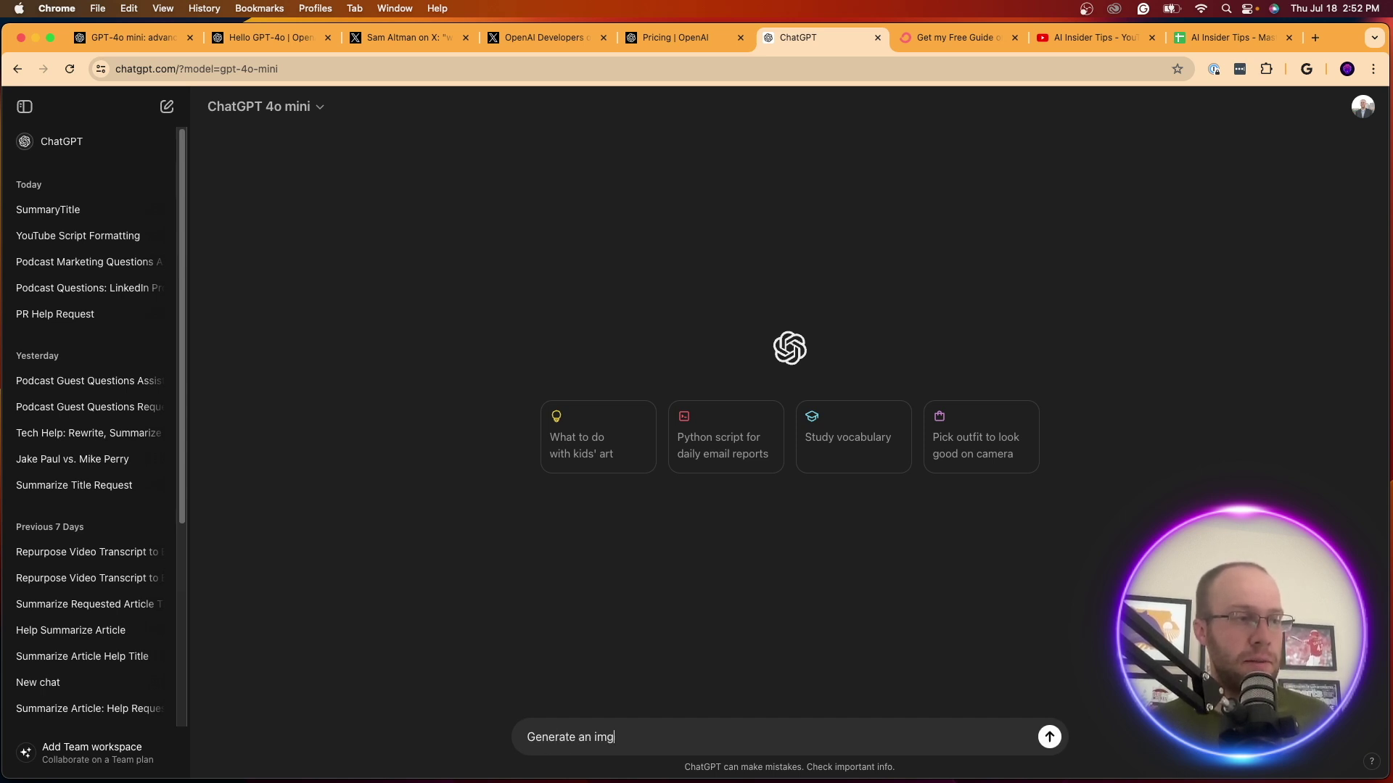
{"action": "key", "text": "Return"}
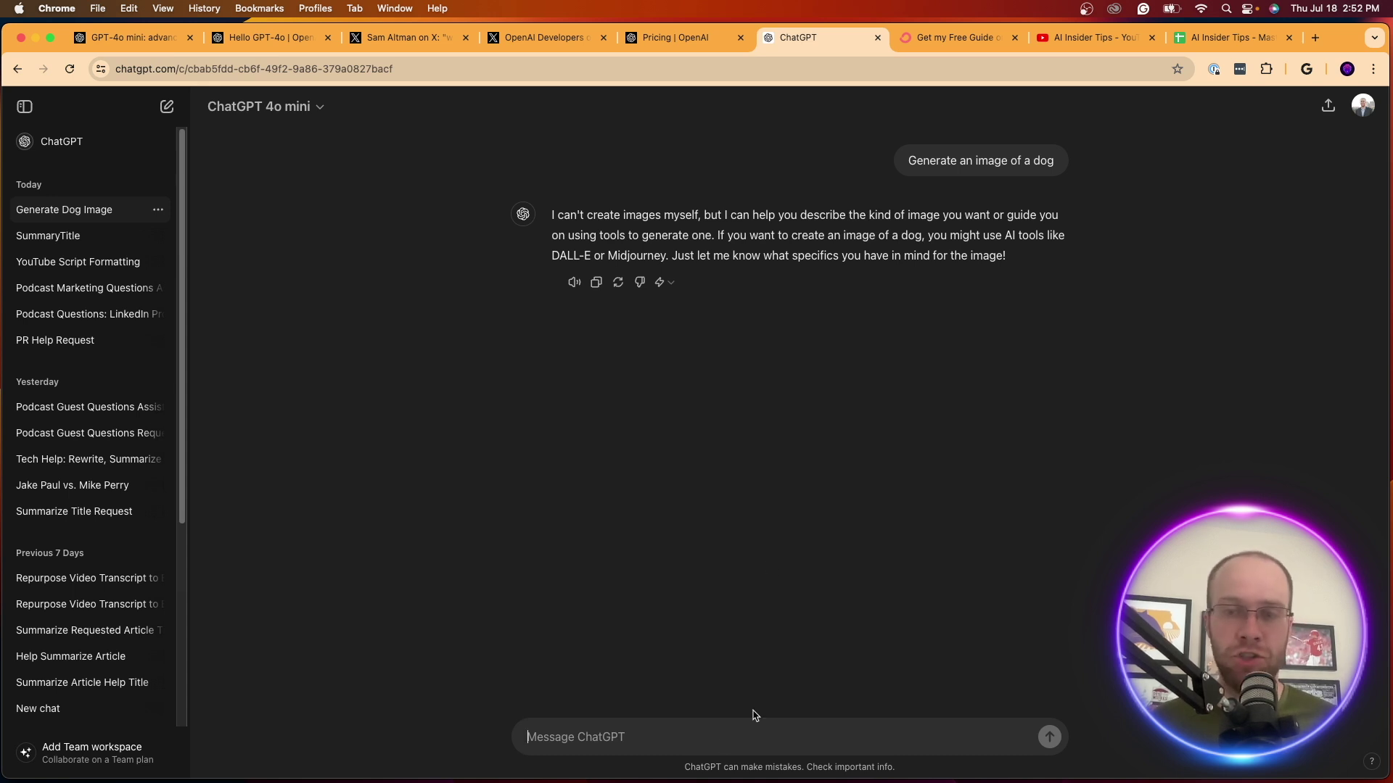
Keep GPT-4o mini as the model and start a new empty chat
{"action": "left_click", "coordinate": [242, 105]}
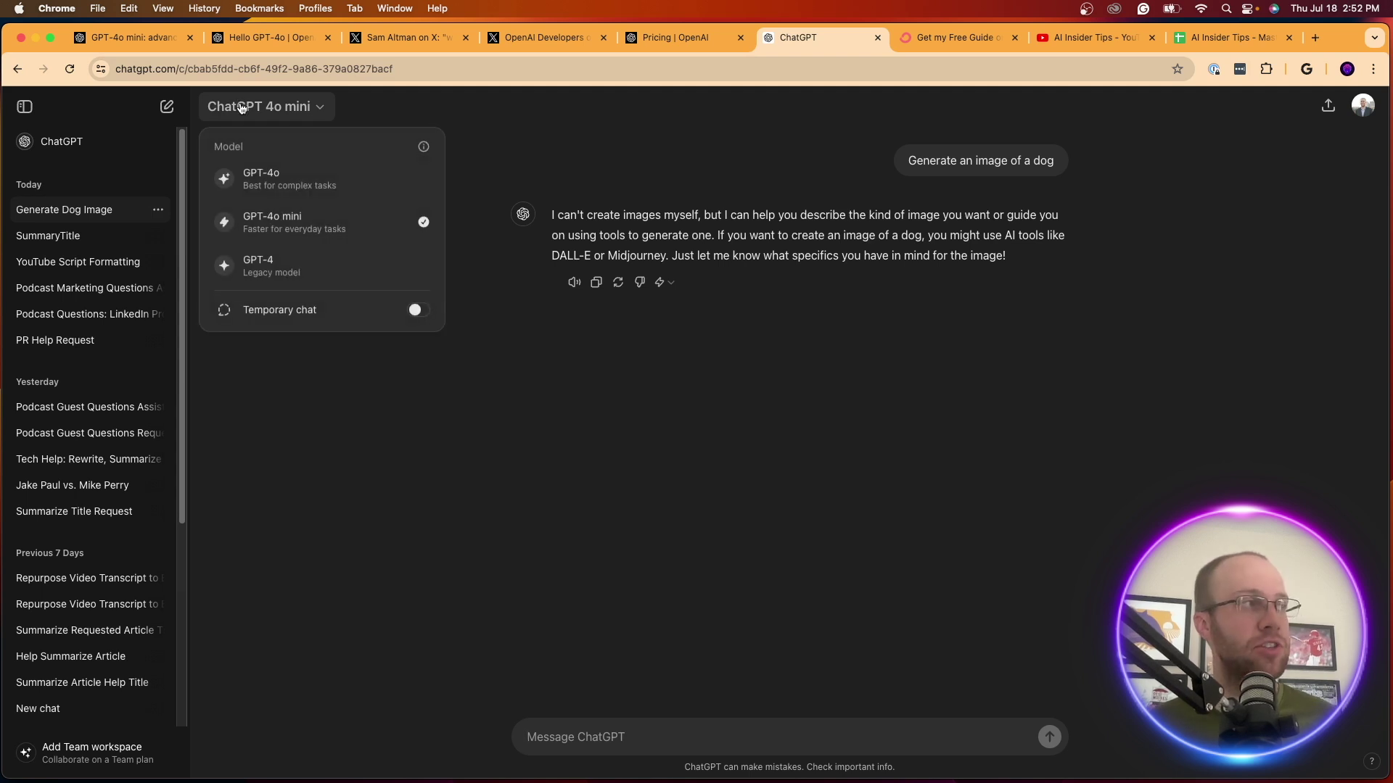
{"action": "left_click", "coordinate": [274, 219]}
{"action": "left_click", "coordinate": [262, 108]}
{"action": "left_click", "coordinate": [262, 108]}
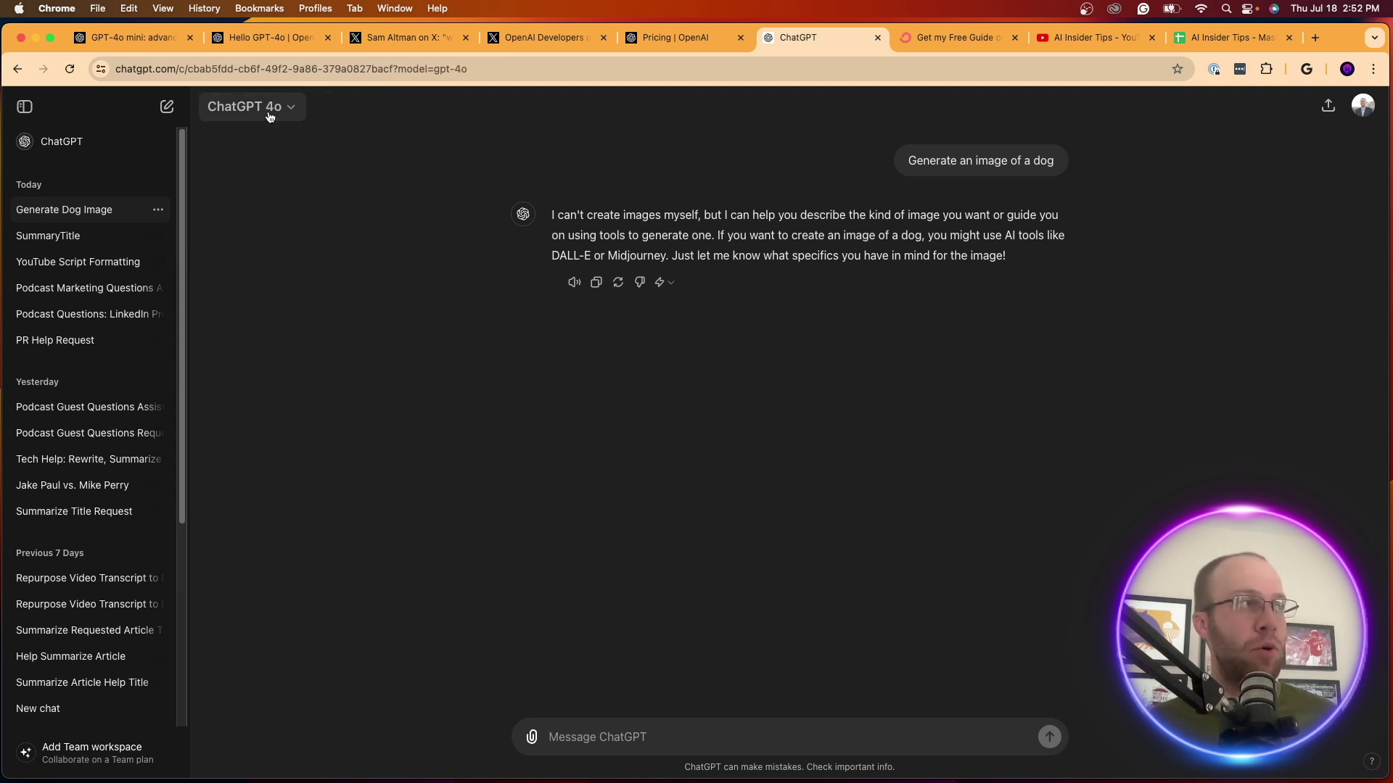
{"action": "left_click", "coordinate": [267, 107]}
{"action": "left_click", "coordinate": [167, 107]}
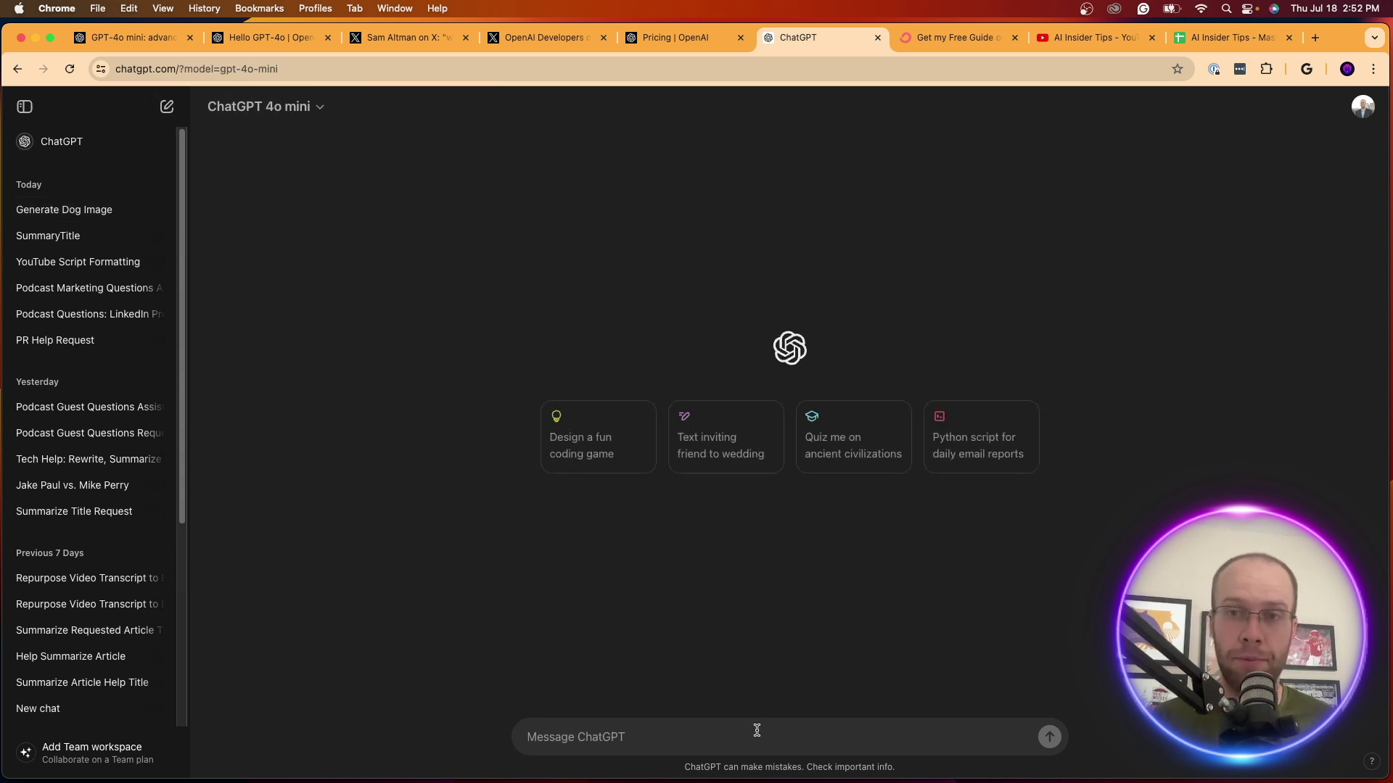
Ask GPT-4o mini to search for a named person on the Internet and read its refusal
{"action": "type", "text": "Search for m"}
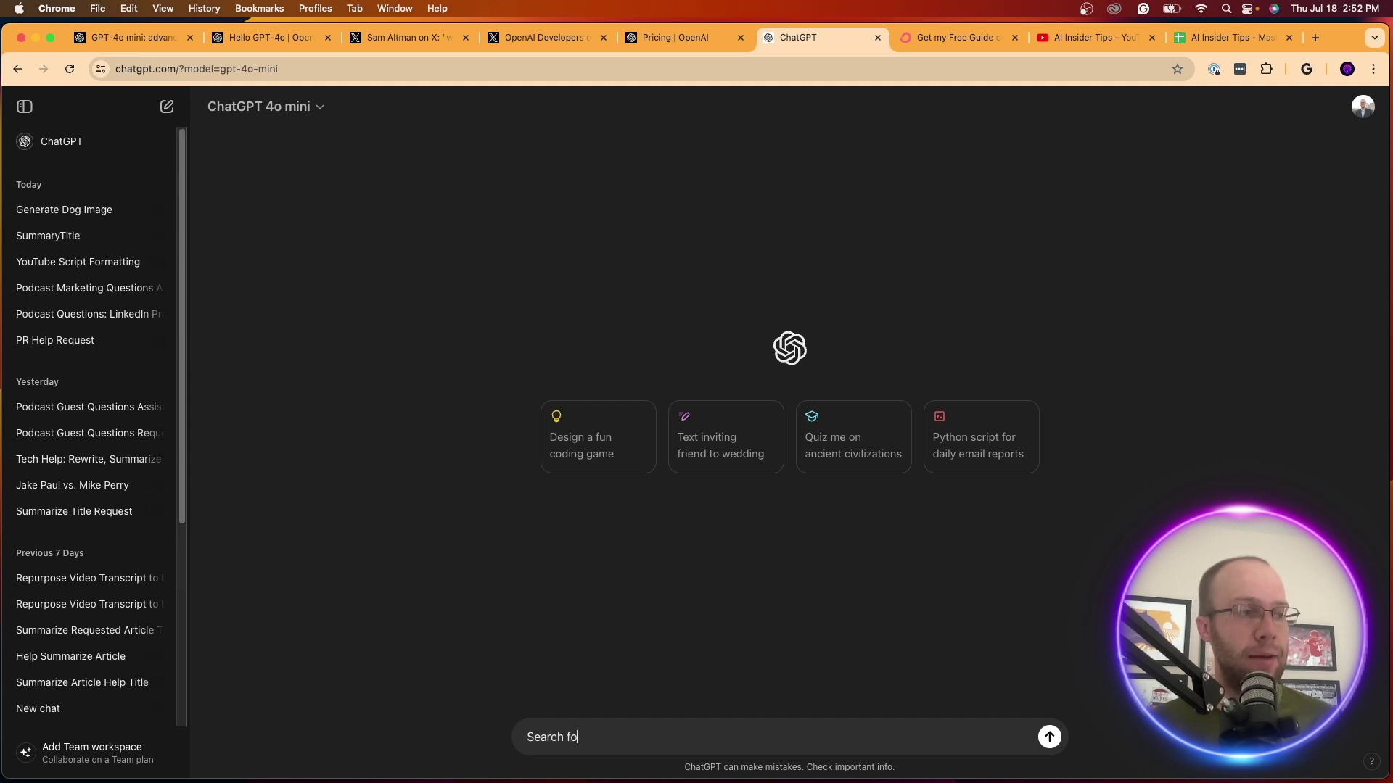
{"action": "key", "text": "BackSpace"}
{"action": "type", "text": "Ryan"}
{"action": "key", "text": "BackSpace"}
{"action": "key", "text": "BackSpace"}
{"action": "key", "text": "BackSpace"}
{"action": "key", "text": "BackSpace"}
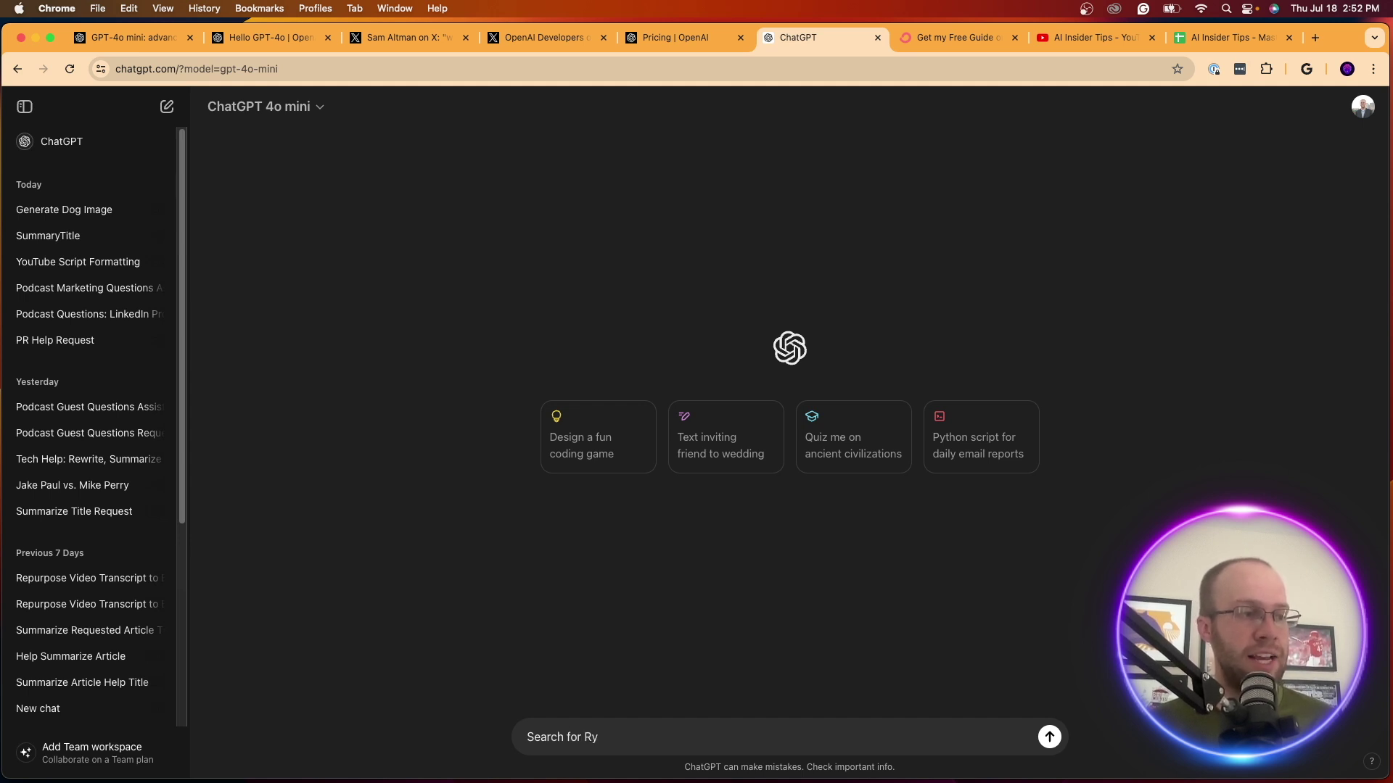
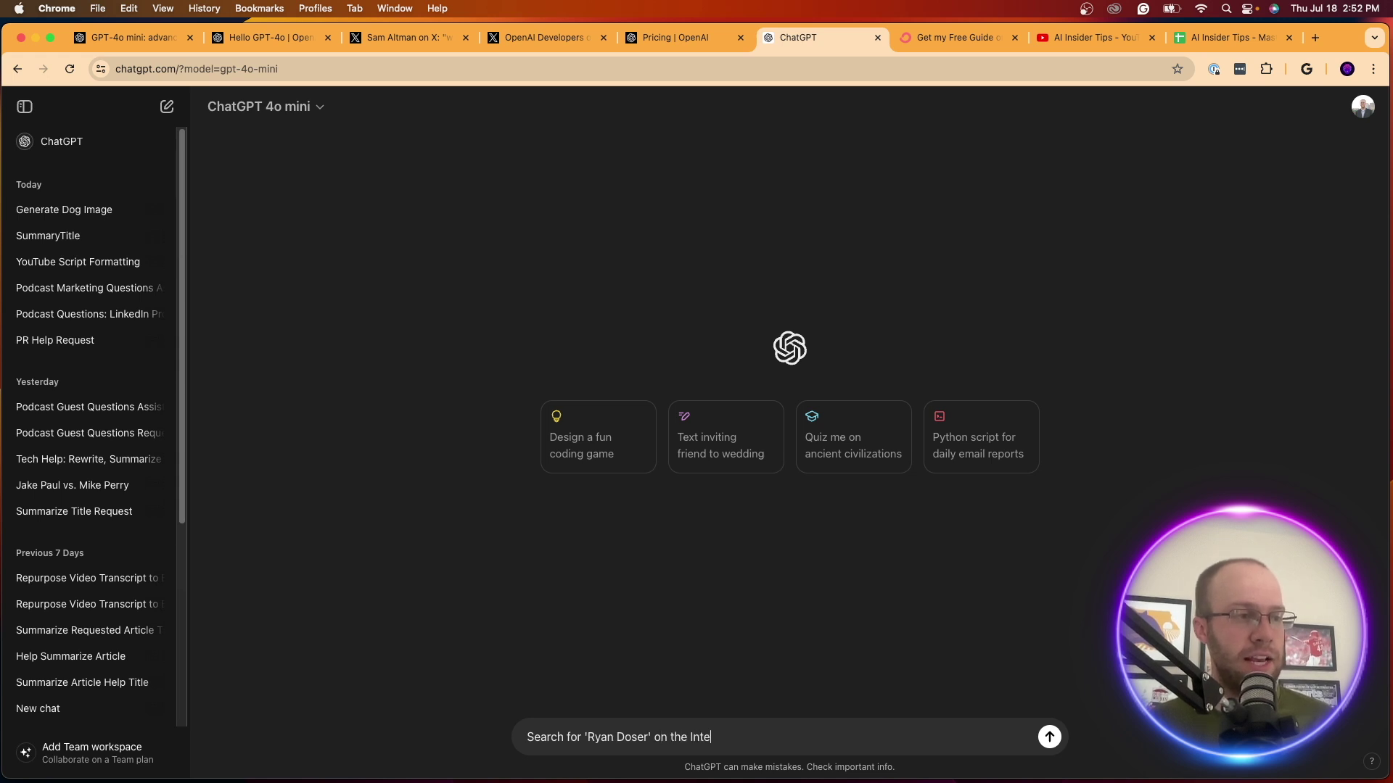
{"action": "type", "text": "rnet"}
{"action": "key", "text": "Return"}
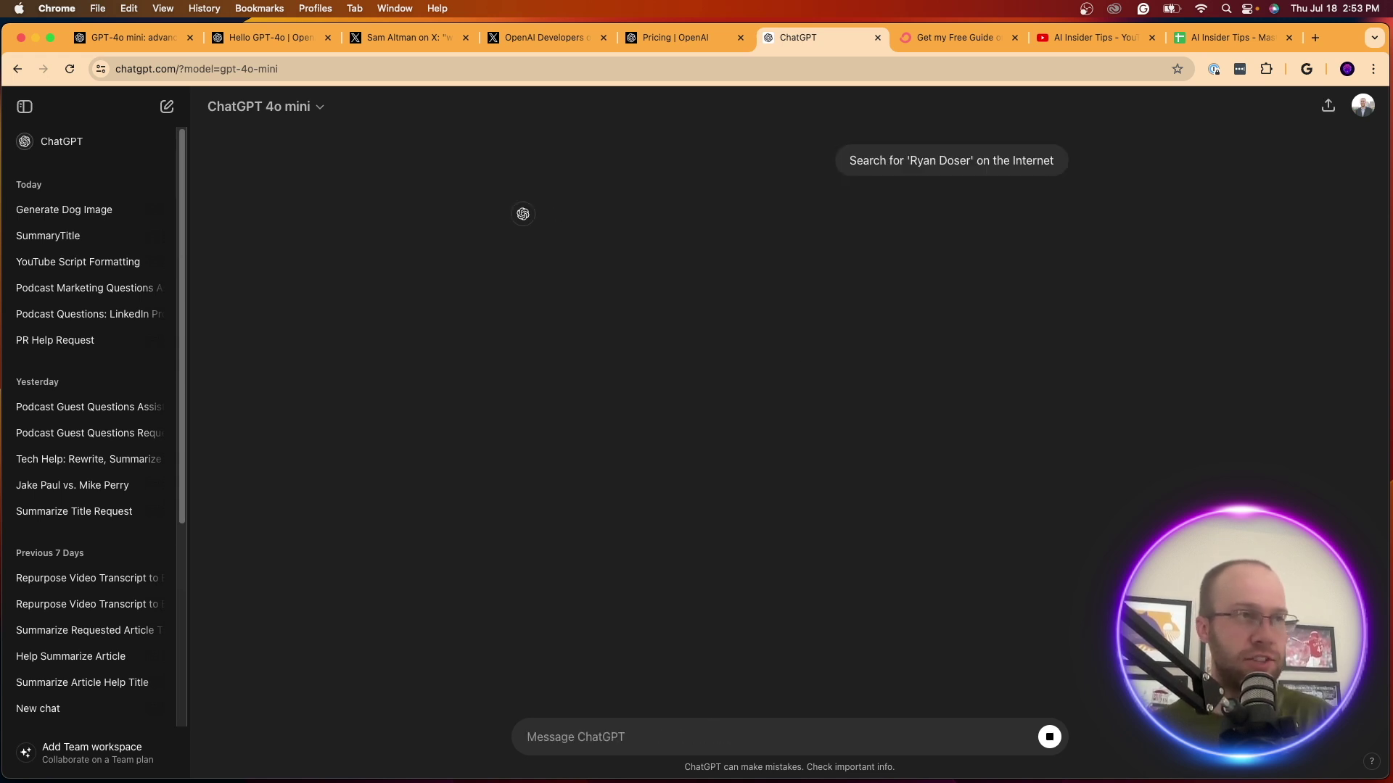
{"action": "left_click_drag", "start_coordinate": [615, 216], "coordinate": [903, 216]}
{"action": "left_click", "coordinate": [914, 213]}
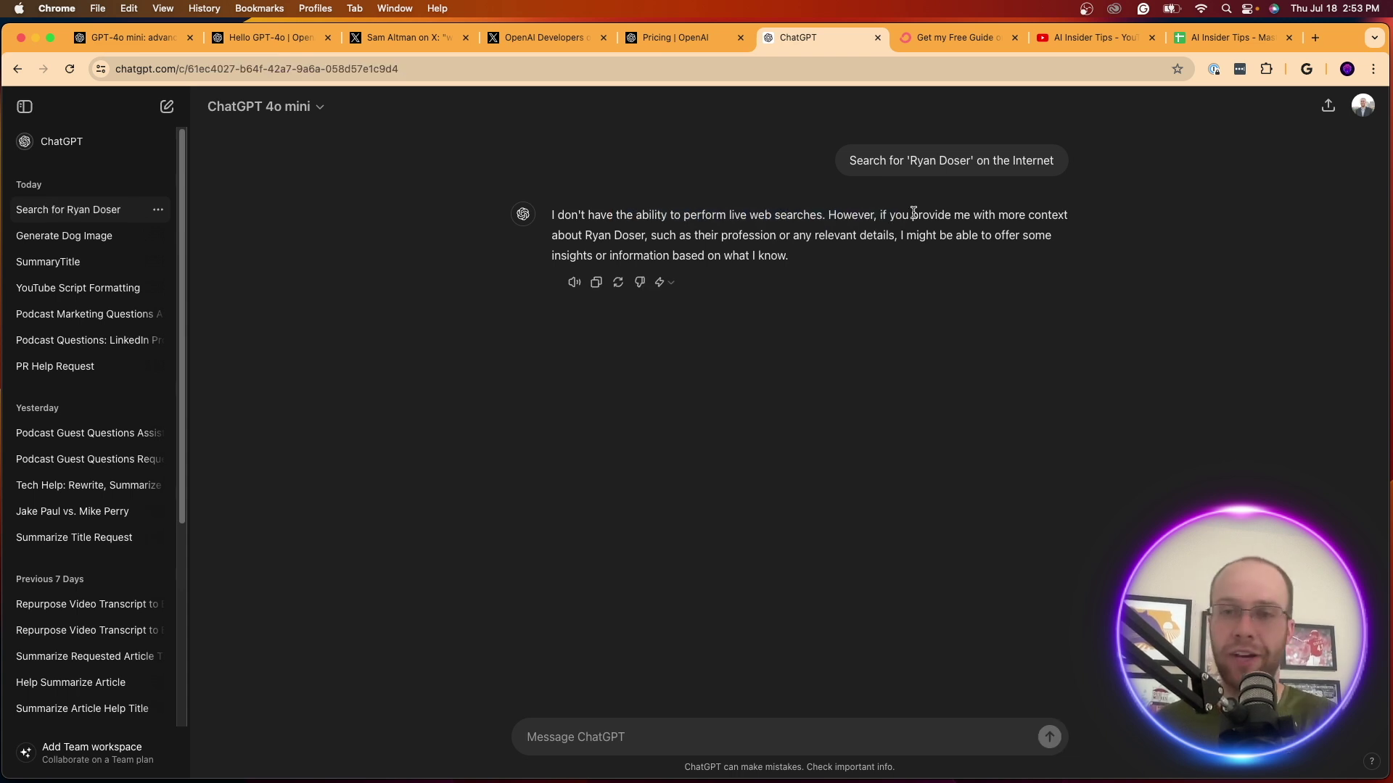
Switch the chat's model to GPT-4o from the model list
{"action": "left_click", "coordinate": [205, 101]}
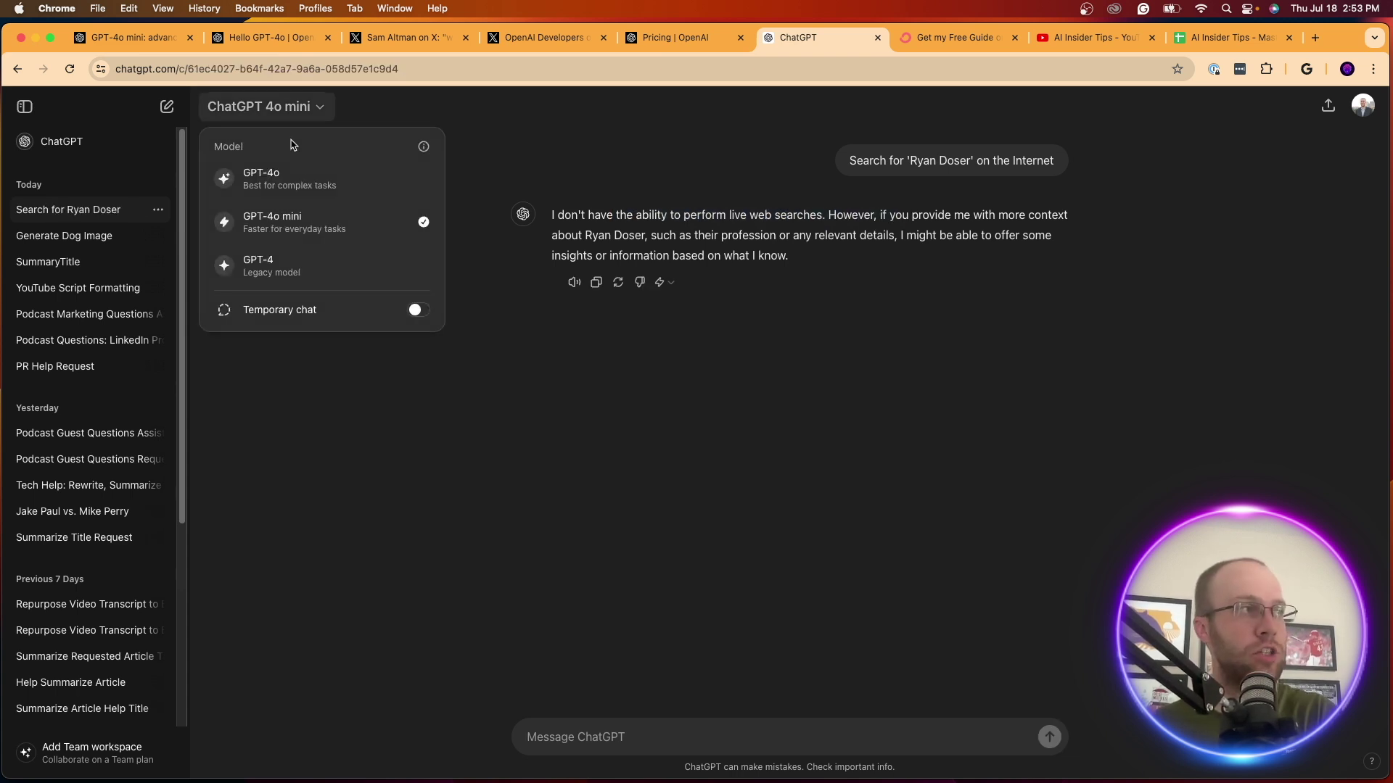
{"action": "left_click", "coordinate": [305, 180]}
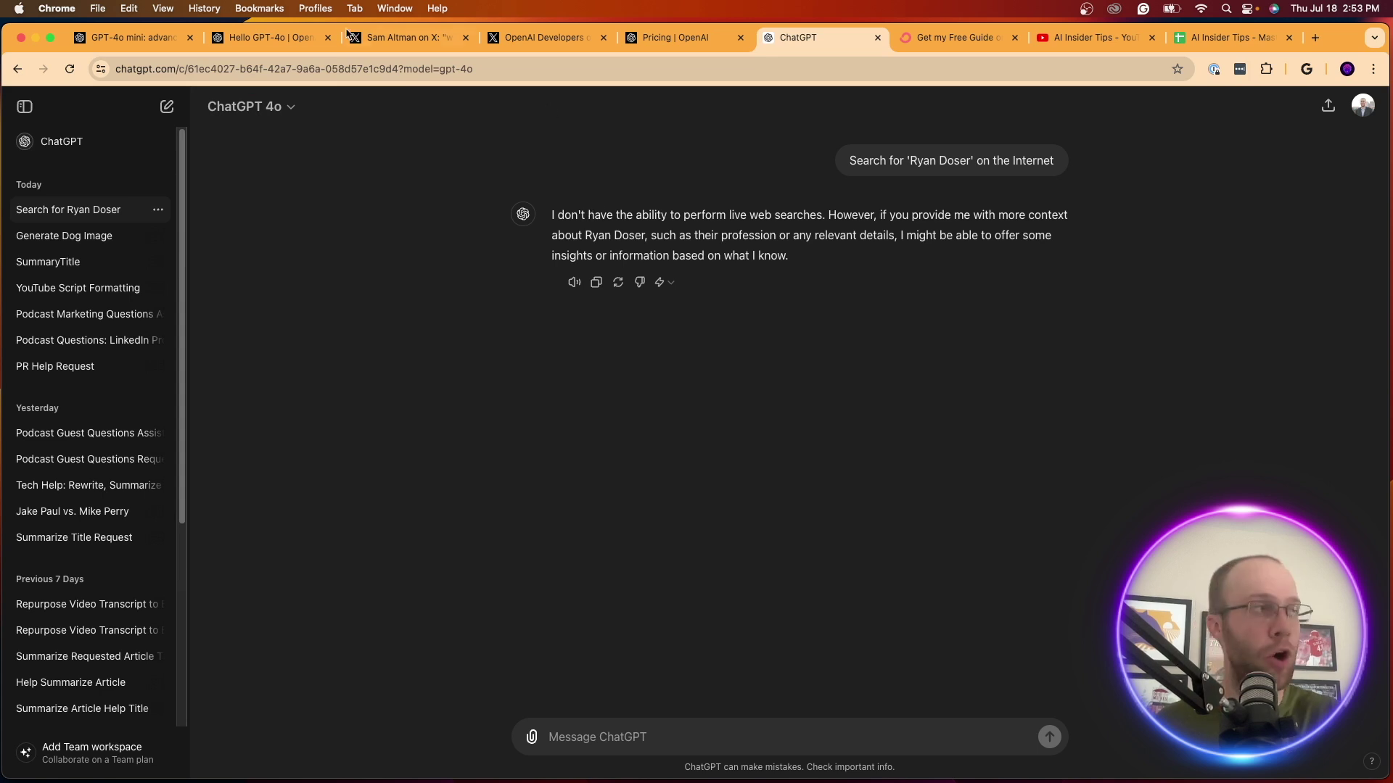
{"action": "left_click", "coordinate": [280, 108]}
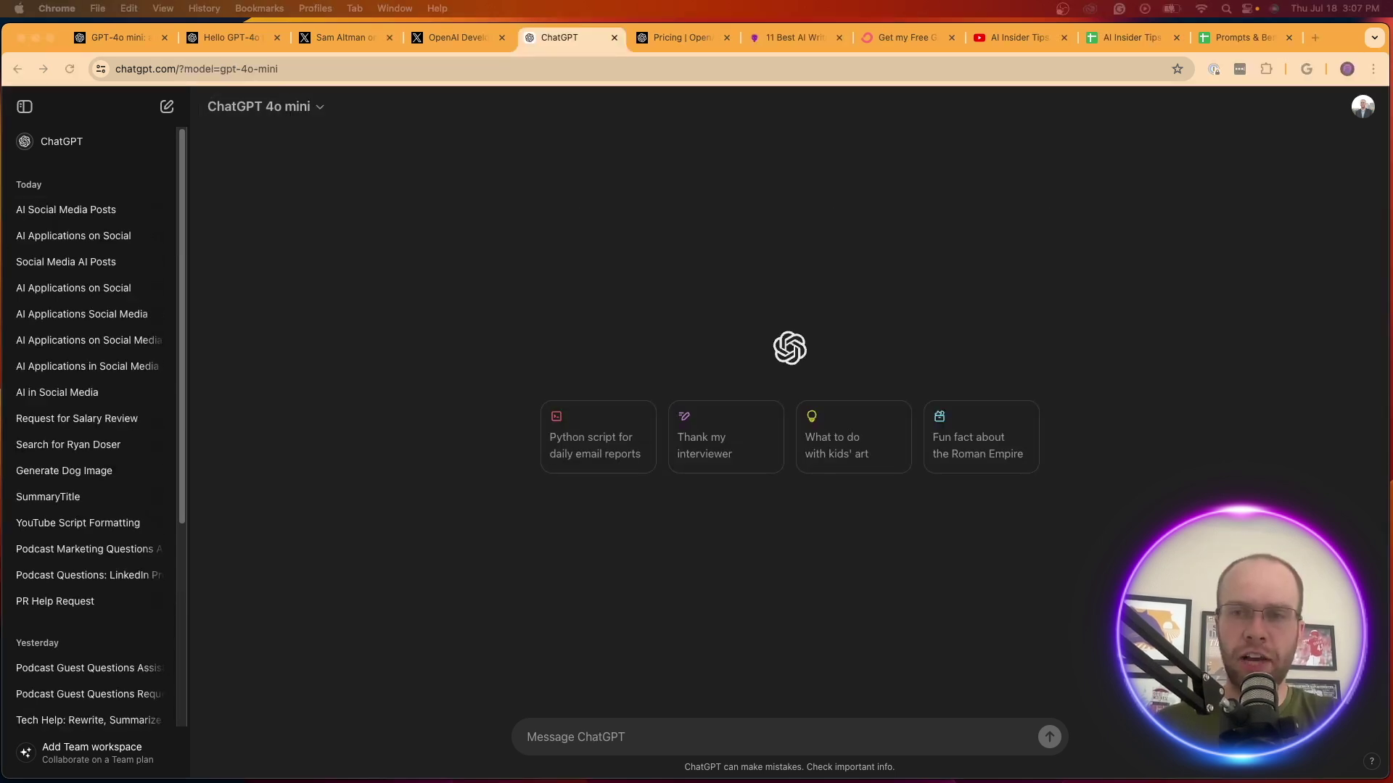
Paste and send the prompt for three AI-application posts each on LinkedIn, Twitter and Facebook, then review them
{"action": "left_click", "coordinate": [798, 261]}
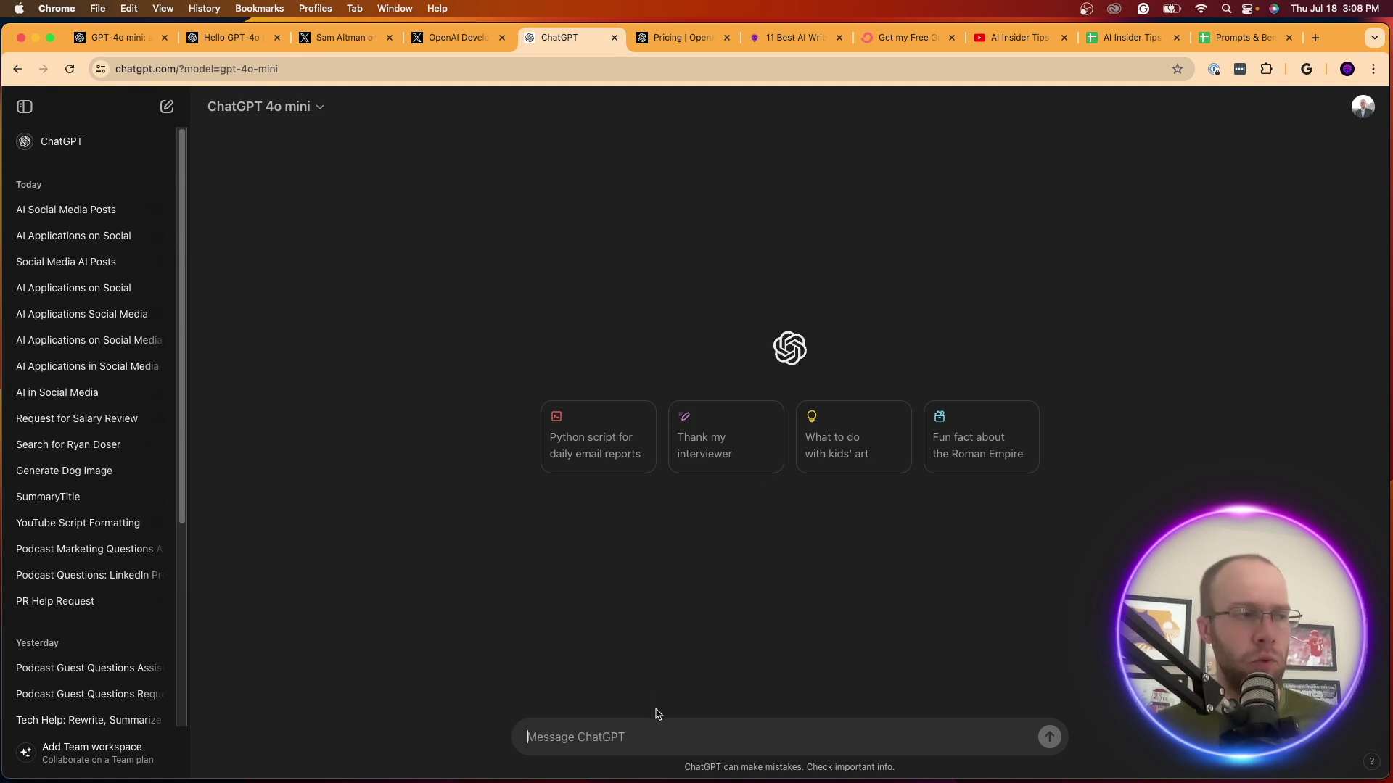
{"action": "type", "text": "You are an expert in copywriting, social media, and short-form content. Generate 3 social media posts for each major platform on the topic of AI and its real-world applications. Use a maximum of 300 characters. Make the posts engaging and unique, while ensuring they are easy to understand."}
{"action": "key", "text": "Return"}
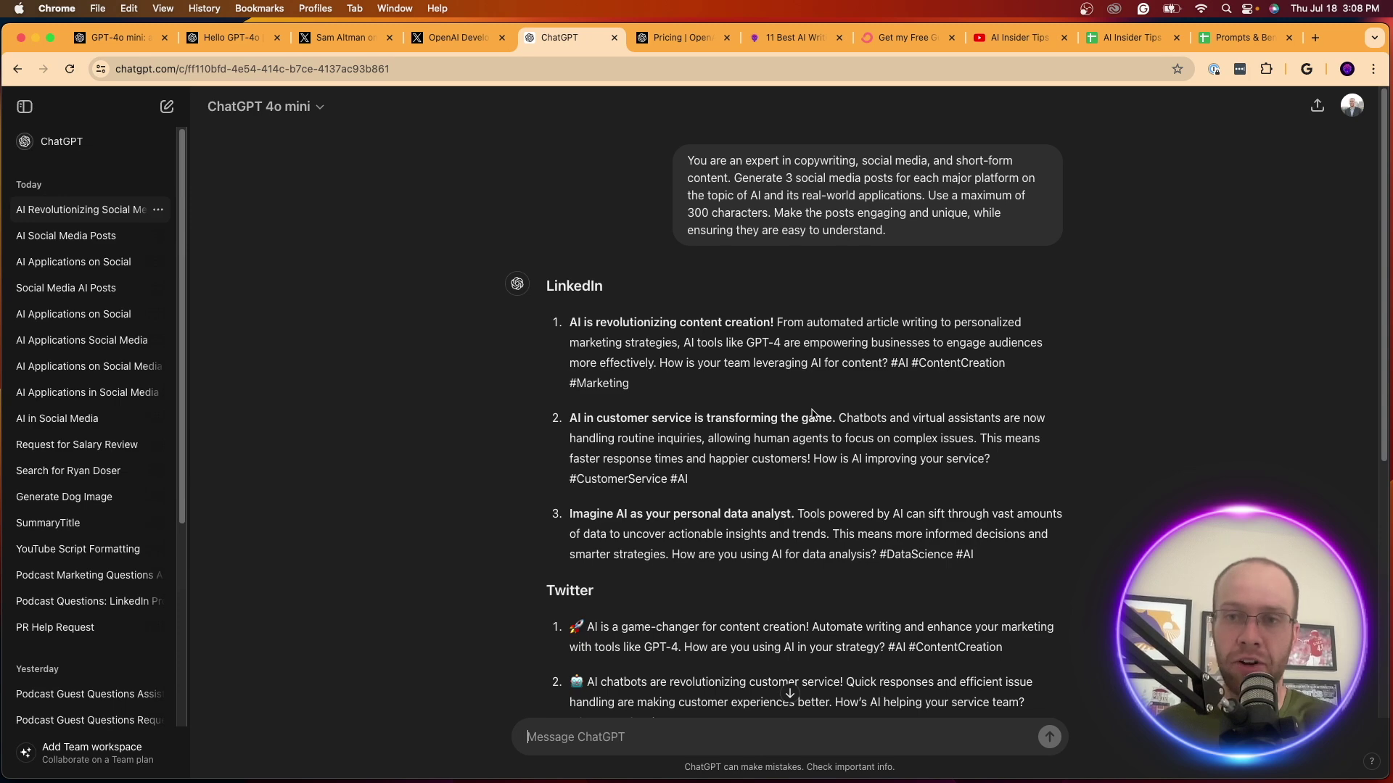
{"action": "scroll", "coordinate": [1047, 467], "scroll_direction": "down", "scroll_amount": 5}
{"action": "scroll", "coordinate": [1051, 471], "scroll_direction": "up", "scroll_amount": 5}
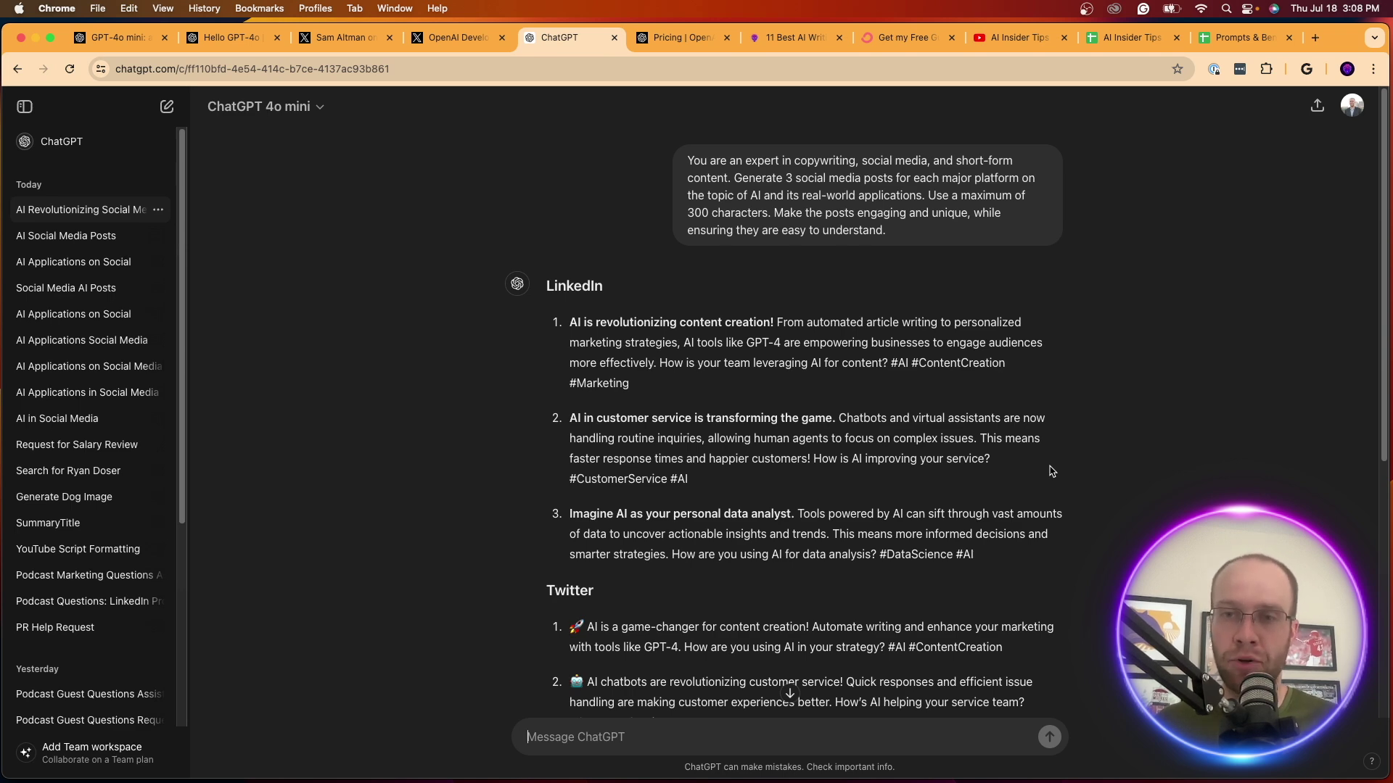
{"action": "scroll", "coordinate": [584, 516], "scroll_direction": "down", "scroll_amount": 6}
{"action": "scroll", "coordinate": [727, 514], "scroll_direction": "up", "scroll_amount": 6}
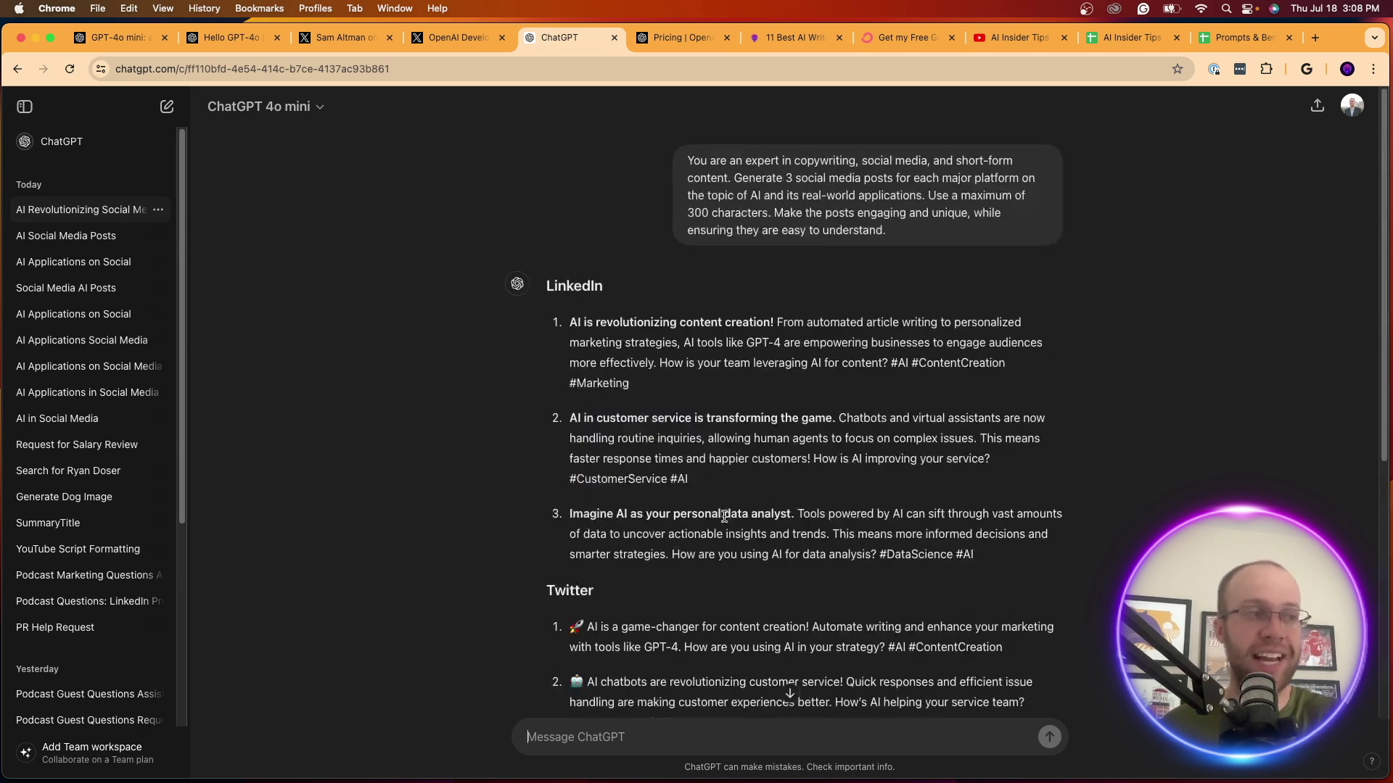
{"action": "scroll", "coordinate": [818, 493], "scroll_direction": "down", "scroll_amount": 6}
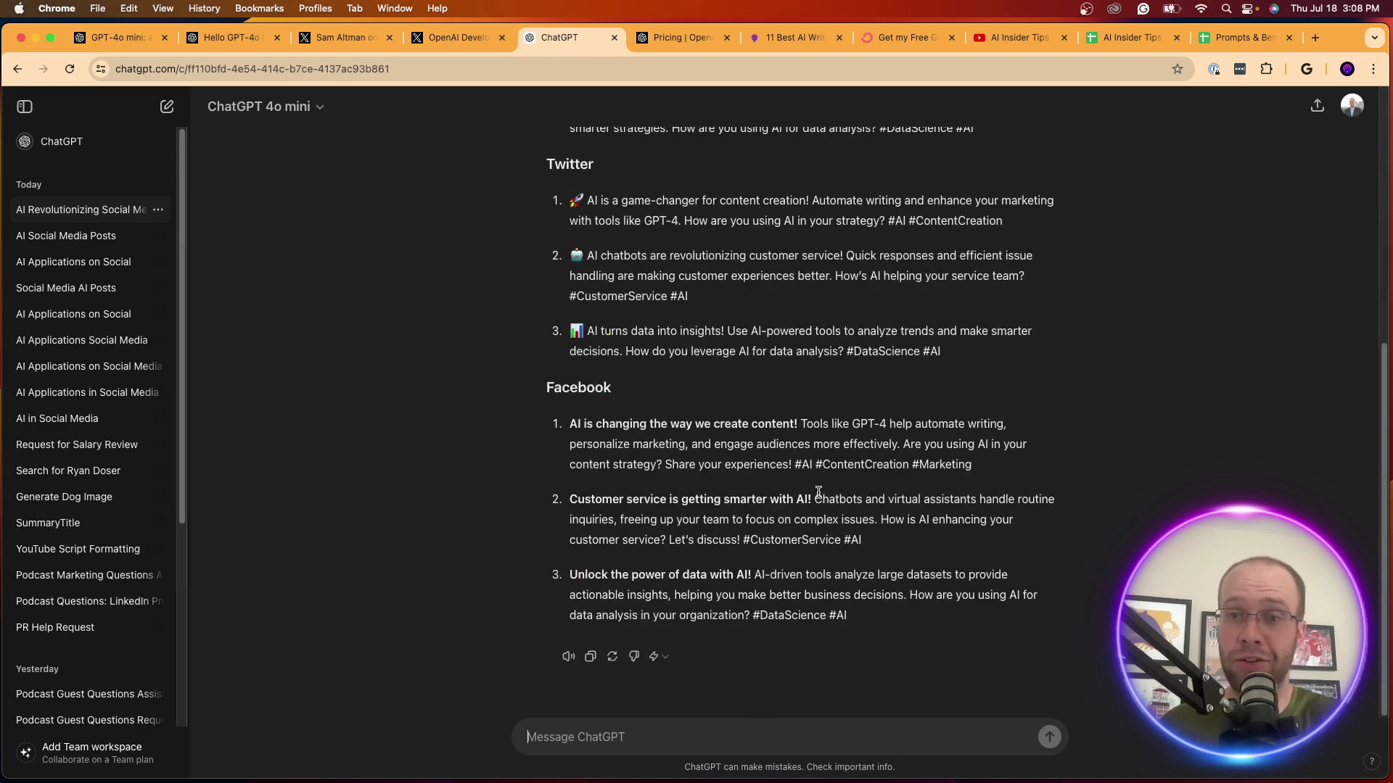
{"action": "scroll", "coordinate": [818, 493], "scroll_direction": "up", "scroll_amount": 2}
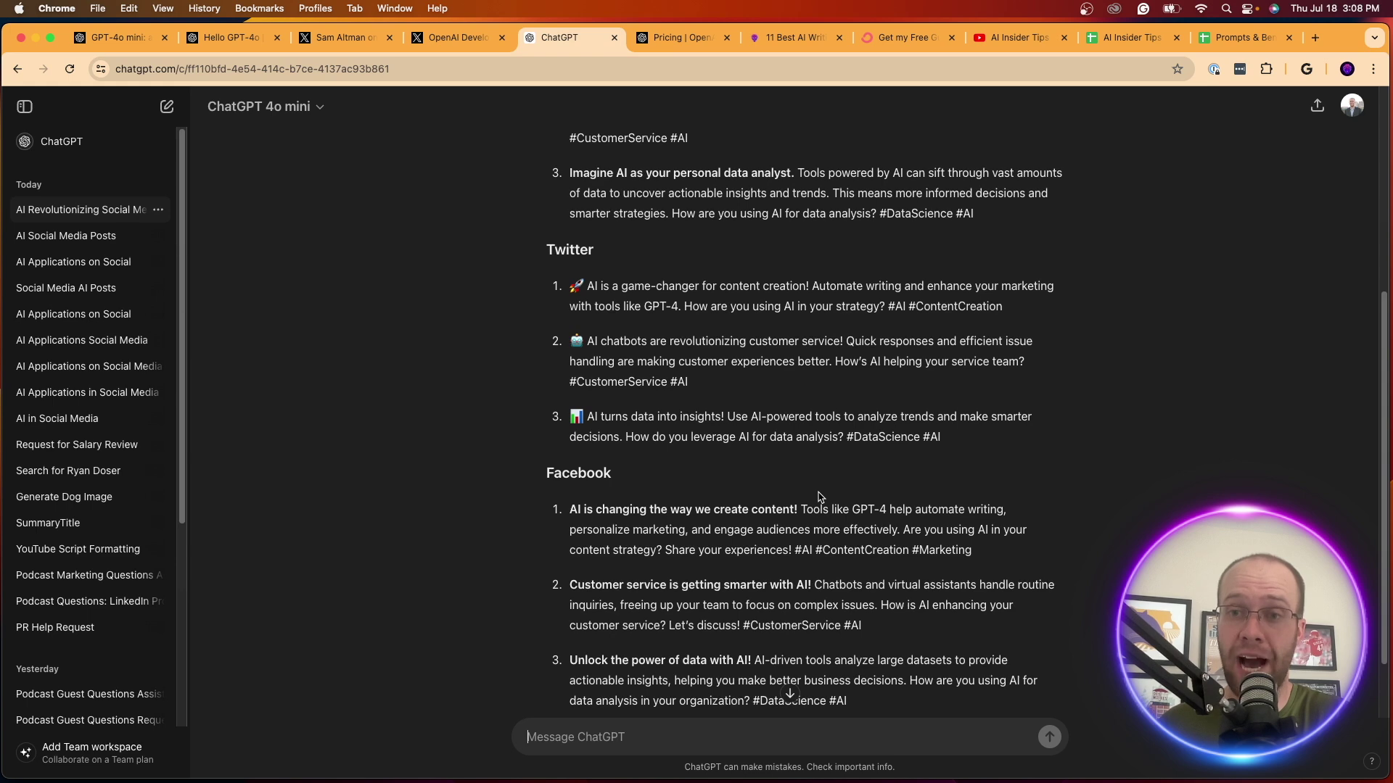
{"action": "scroll", "coordinate": [820, 496], "scroll_direction": "down", "scroll_amount": 2}
{"action": "scroll", "coordinate": [900, 591], "scroll_direction": "up", "scroll_amount": 10}
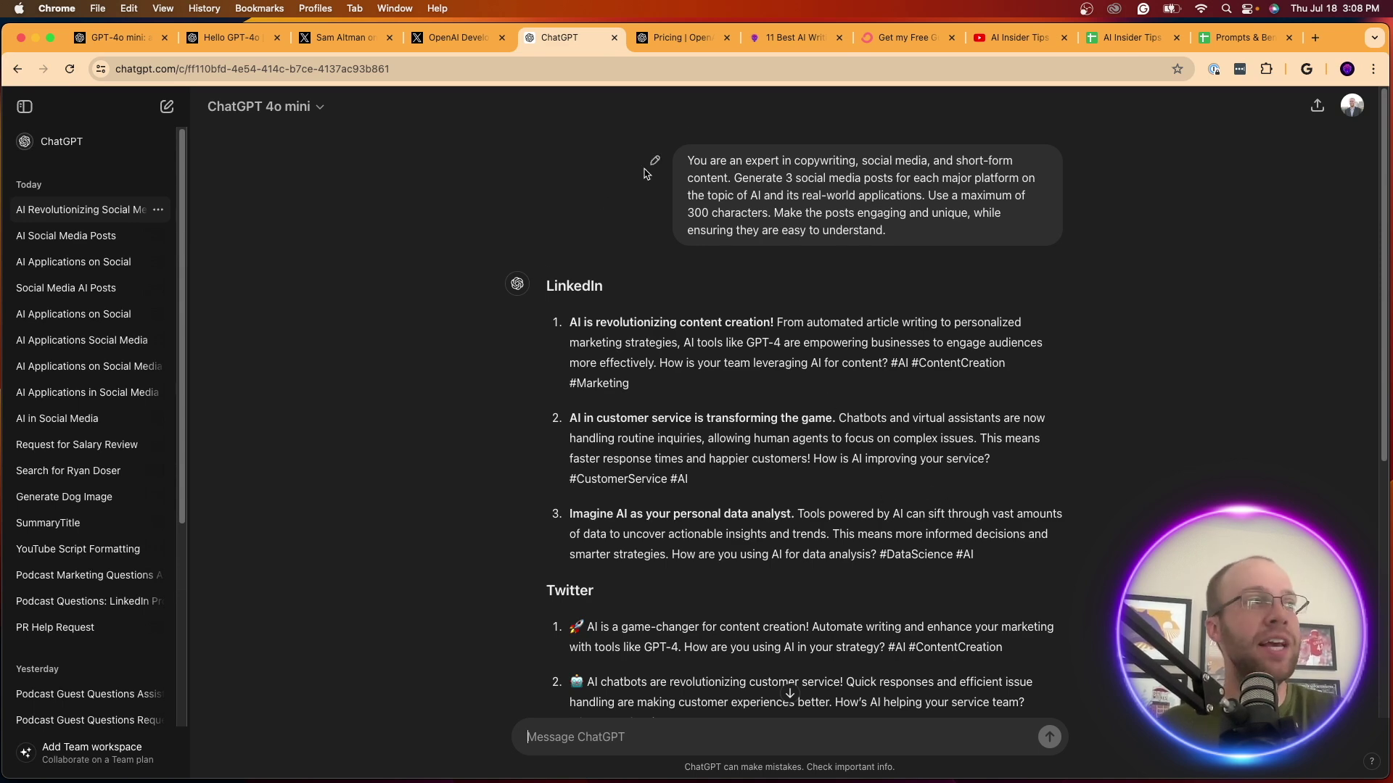
View GPT-4o mini's API prices: $0.150 input and $0.600 output per 1M tokens
{"action": "left_click", "coordinate": [674, 37]}
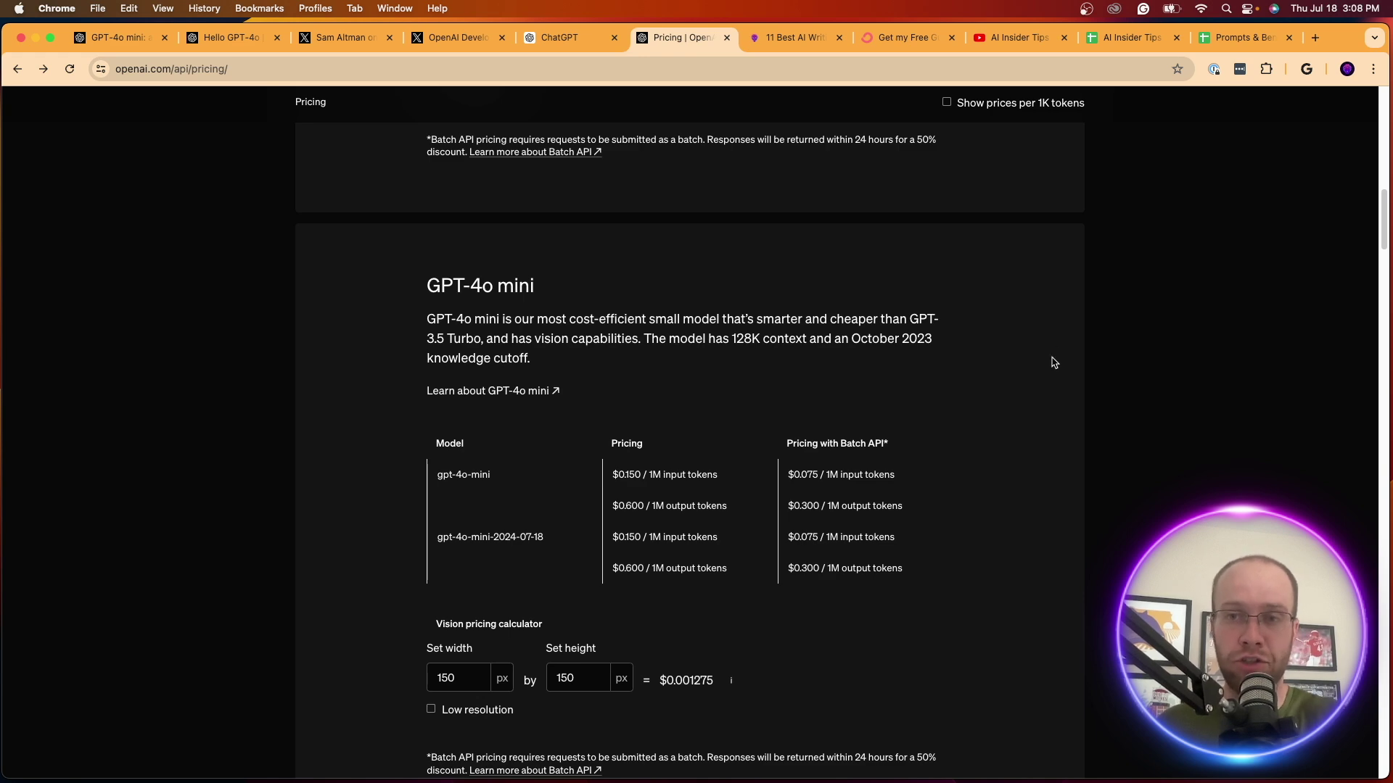
{"action": "scroll", "coordinate": [1019, 460], "scroll_direction": "up", "scroll_amount": 15}
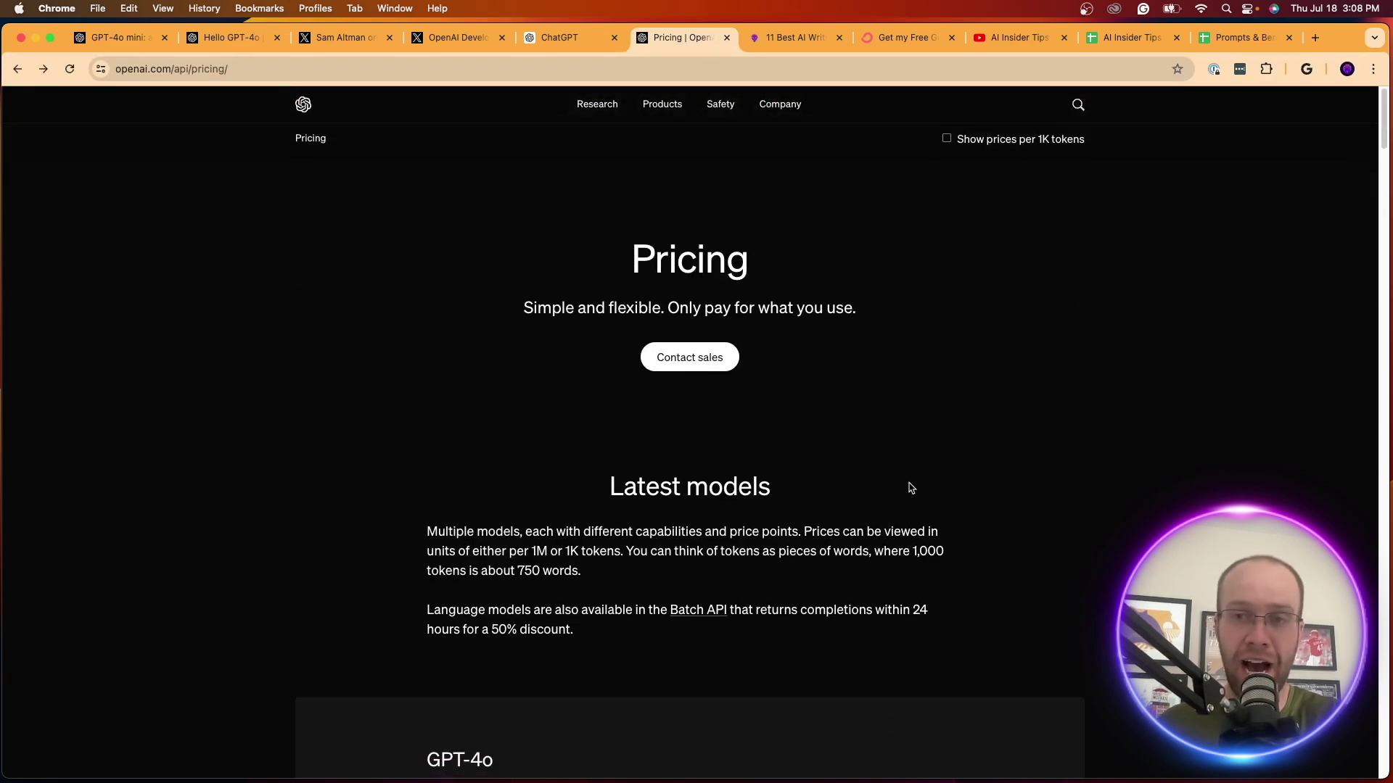
{"action": "left_click", "coordinate": [787, 37]}
Scroll the best AI writing software article down to Jasper AI's section, priced from $39/month
{"action": "scroll", "coordinate": [832, 299], "scroll_direction": "down", "scroll_amount": 15}
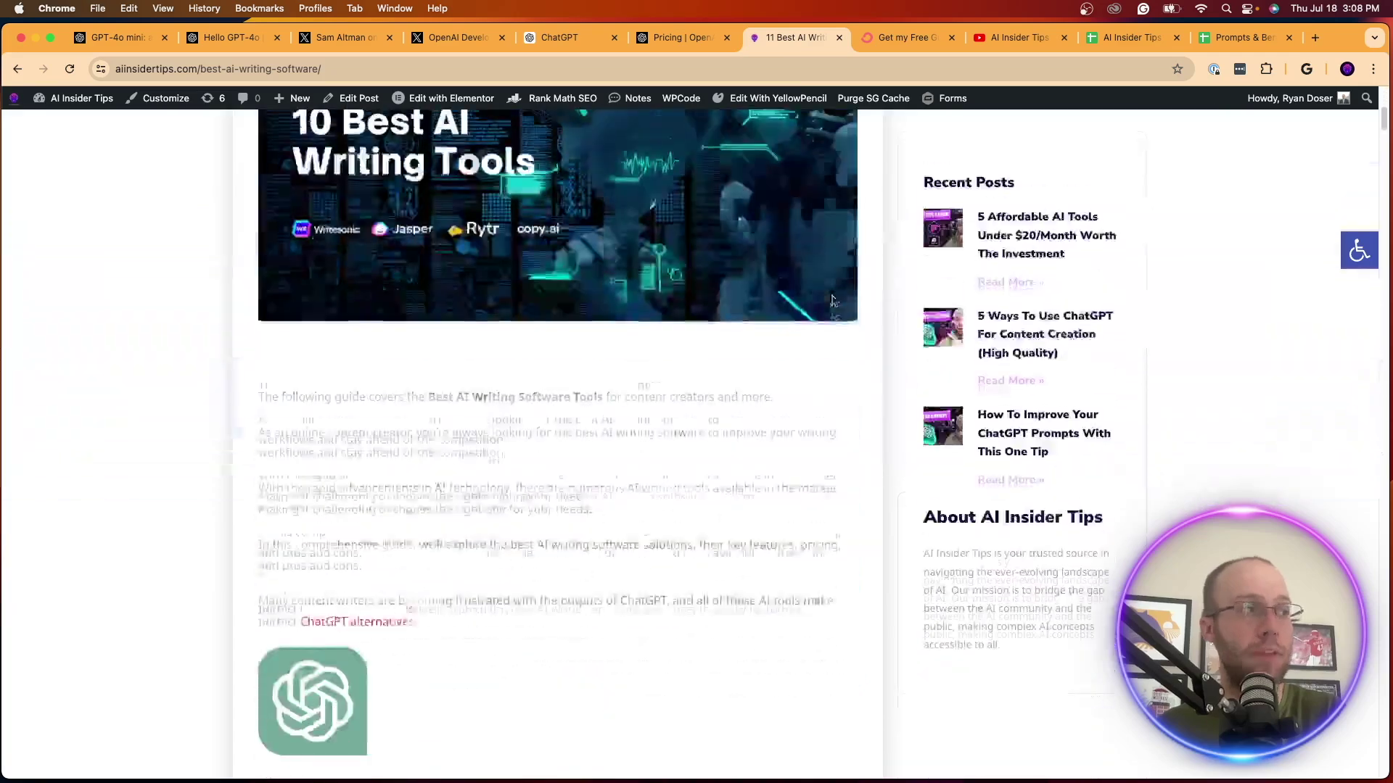
{"action": "scroll", "coordinate": [831, 295], "scroll_direction": "up", "scroll_amount": 2}
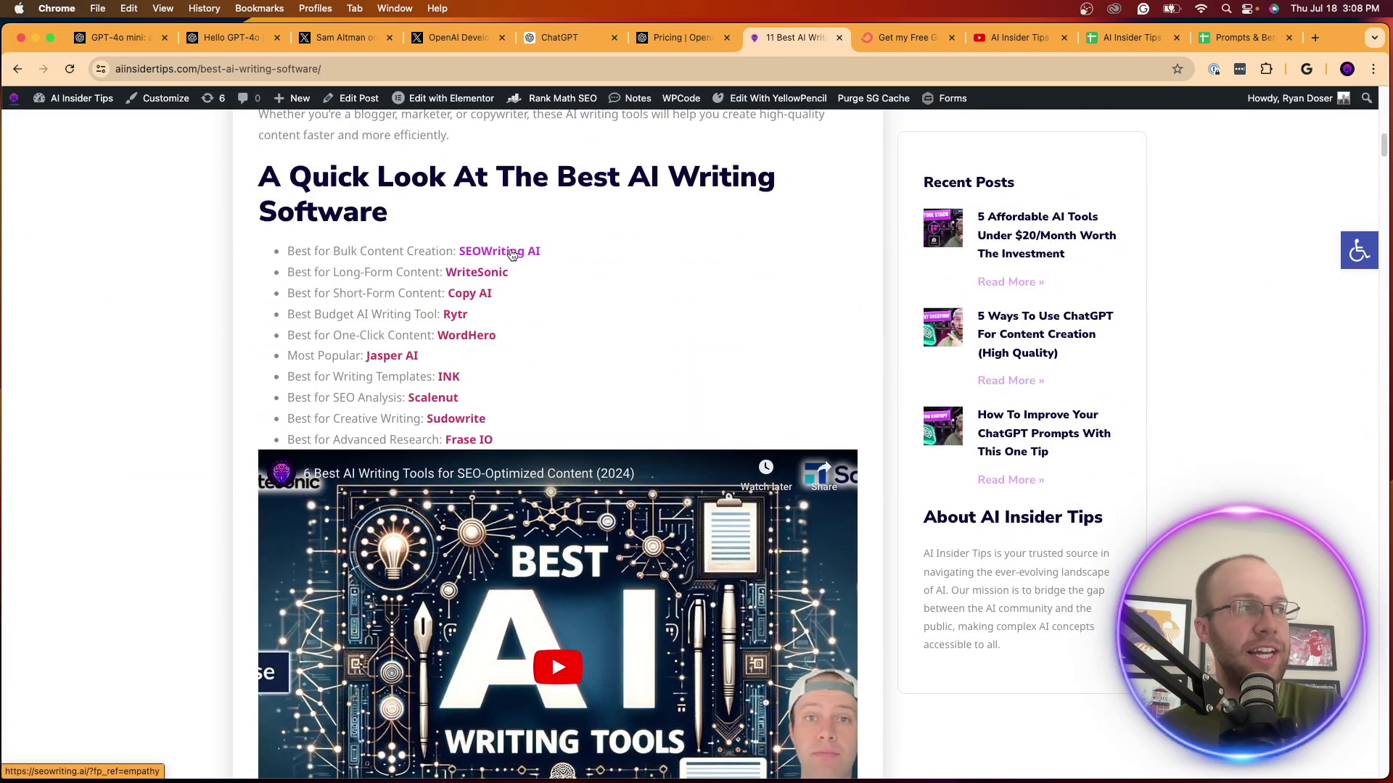
{"action": "scroll", "coordinate": [472, 293], "scroll_direction": "down", "scroll_amount": 1}
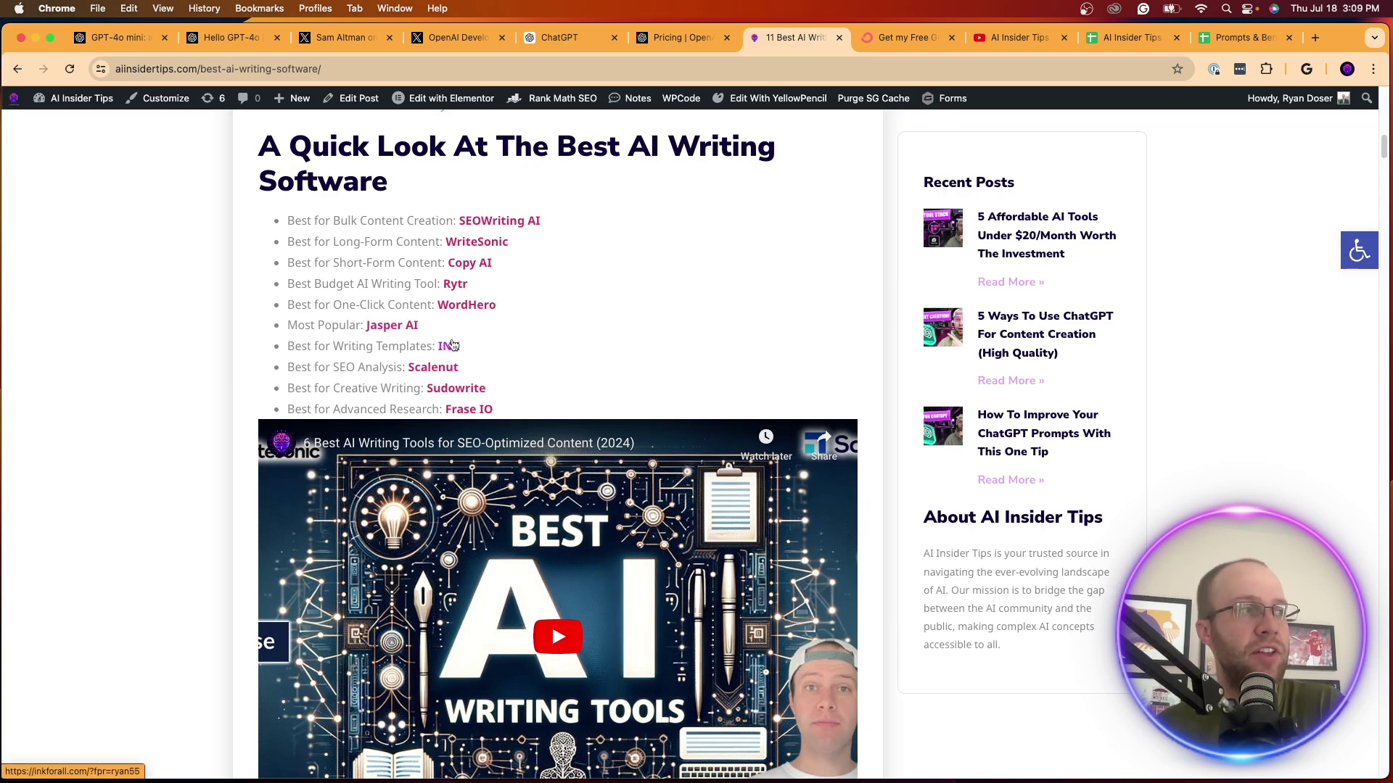
{"action": "scroll", "coordinate": [482, 341], "scroll_direction": "down", "scroll_amount": 15}
{"action": "scroll", "coordinate": [480, 338], "scroll_direction": "down", "scroll_amount": 20}
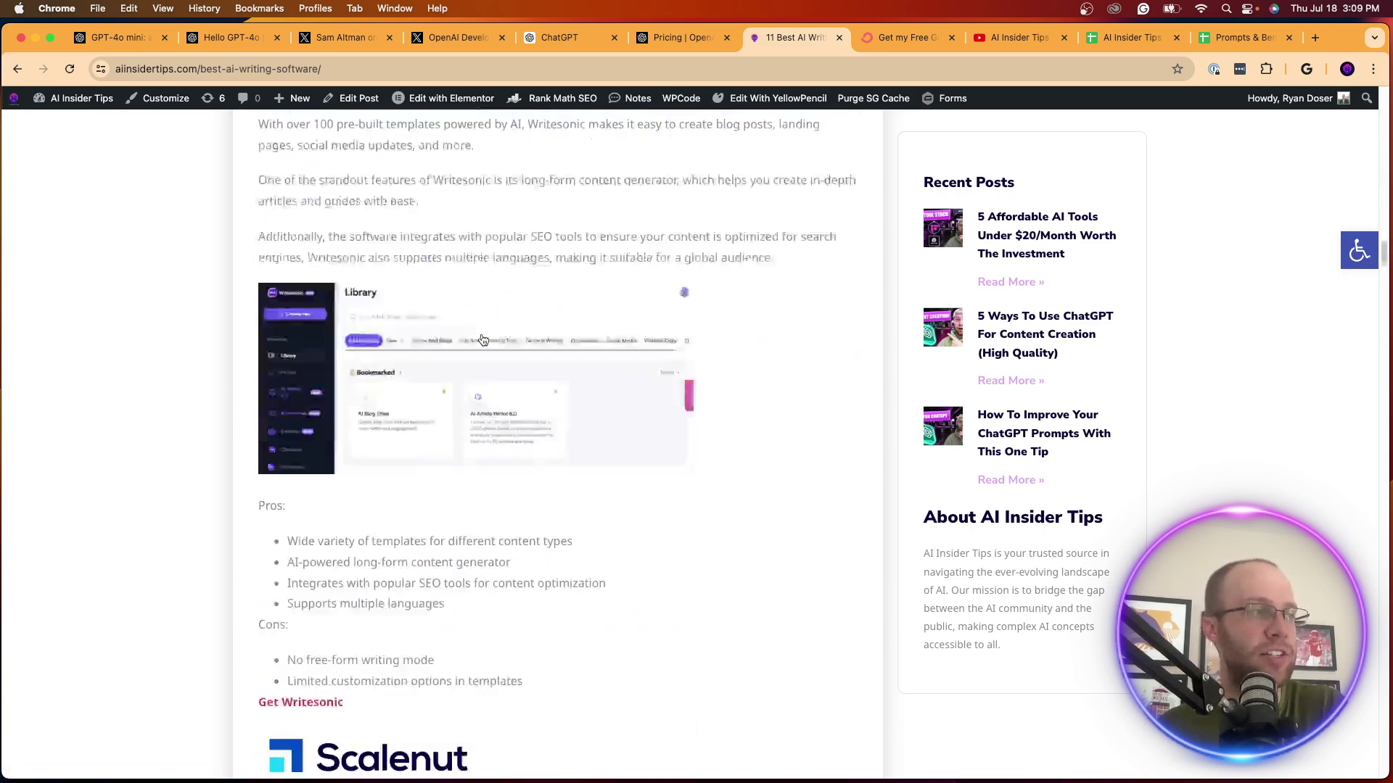
{"action": "scroll", "coordinate": [479, 337], "scroll_direction": "down", "scroll_amount": 20}
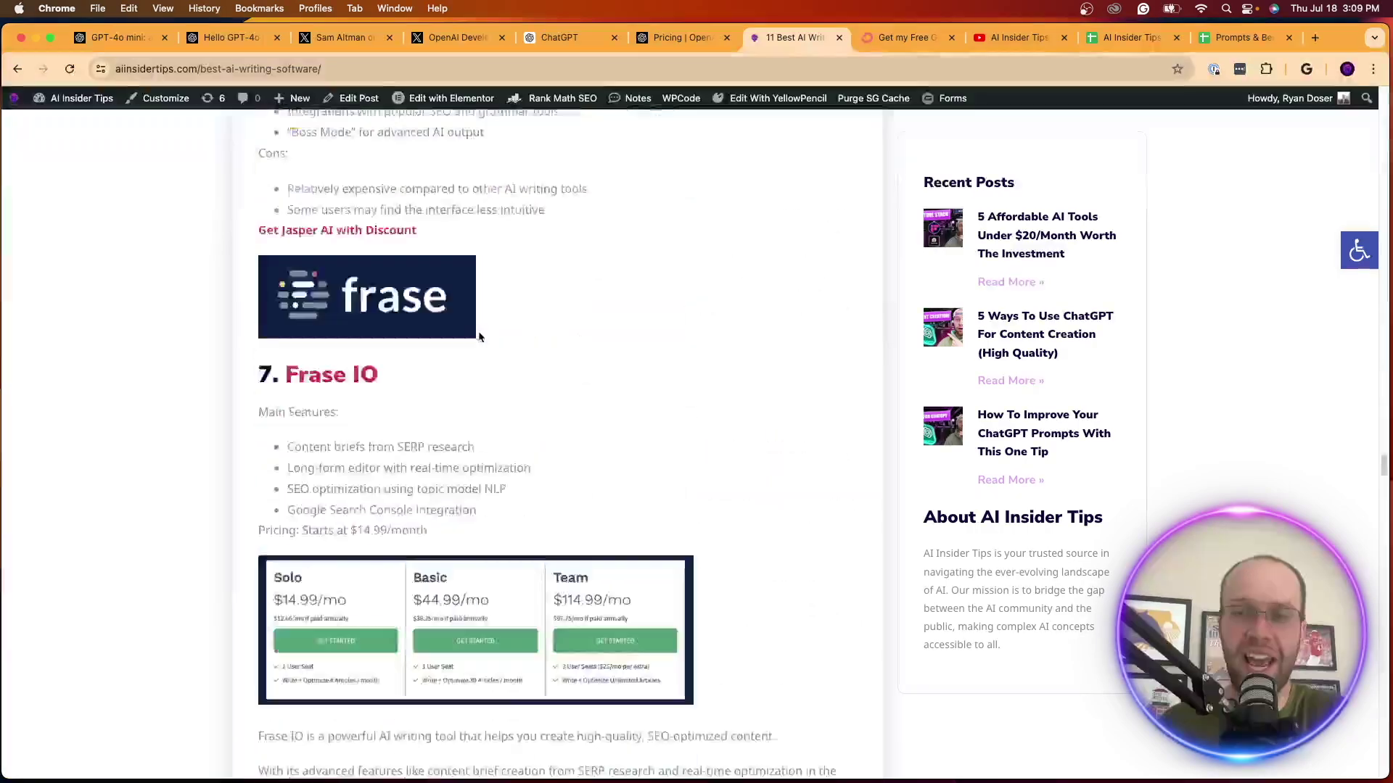
{"action": "scroll", "coordinate": [783, 187], "scroll_direction": "up", "scroll_amount": 20}
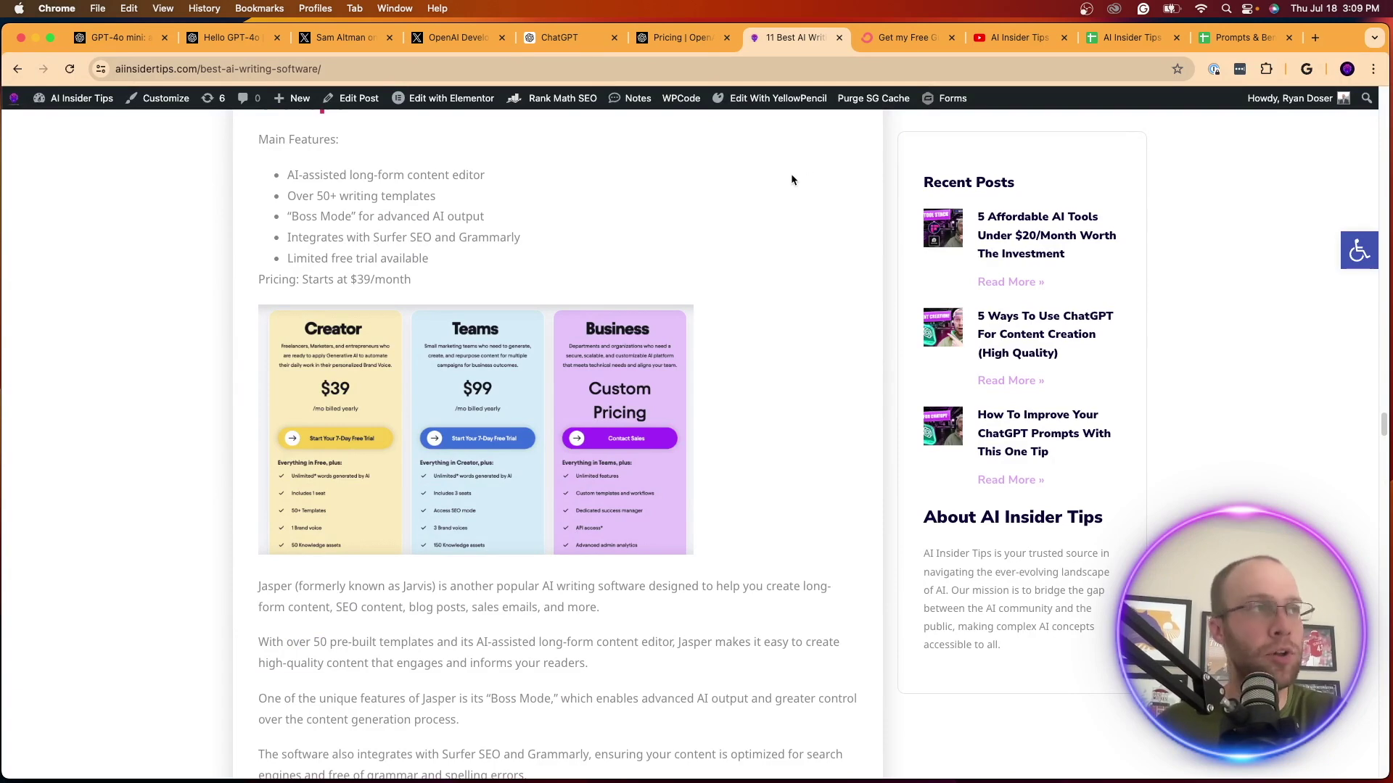
On the OpenAI API pricing page, highlight GPT-3.5 Turbo's input price and $1.50 output price
{"action": "left_click", "coordinate": [693, 34]}
{"action": "scroll", "coordinate": [777, 336], "scroll_direction": "down", "scroll_amount": 12}
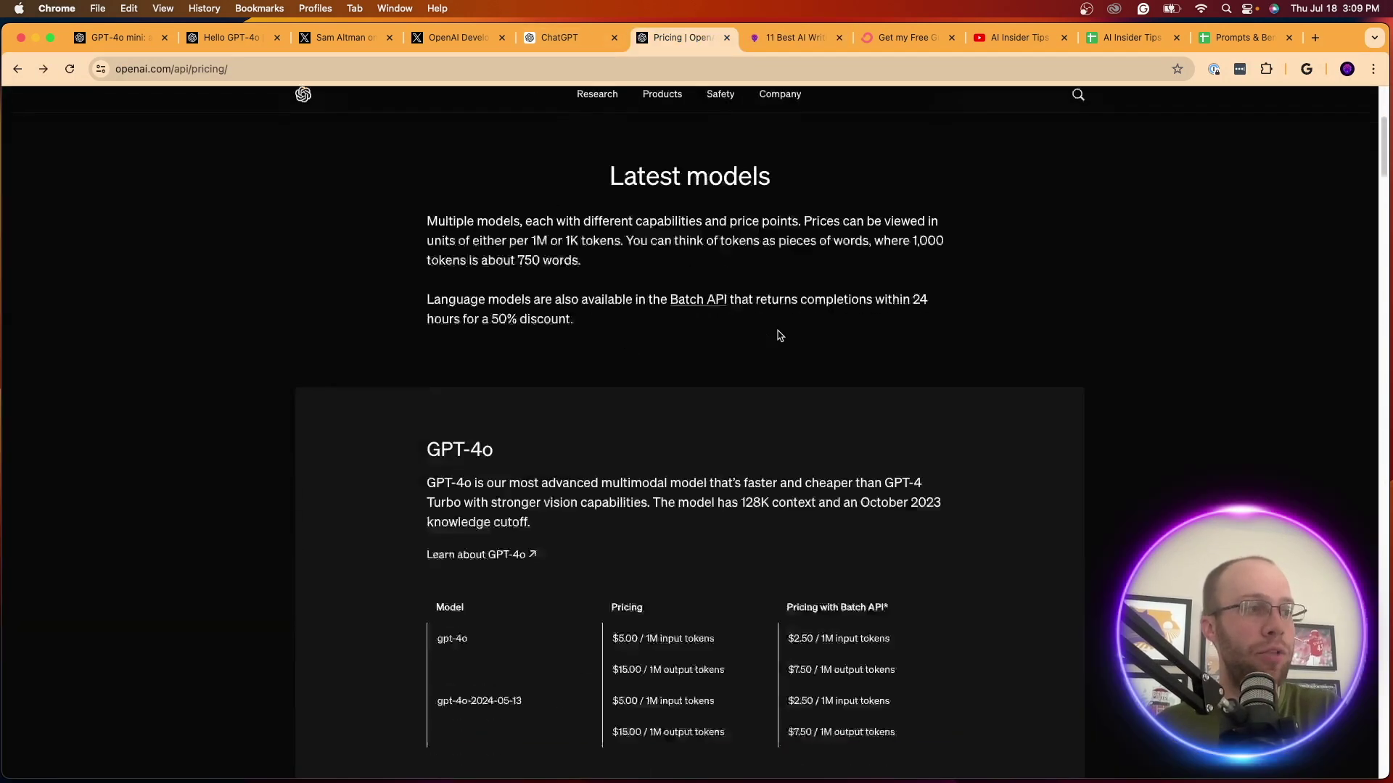
{"action": "scroll", "coordinate": [583, 386], "scroll_direction": "up", "scroll_amount": 6}
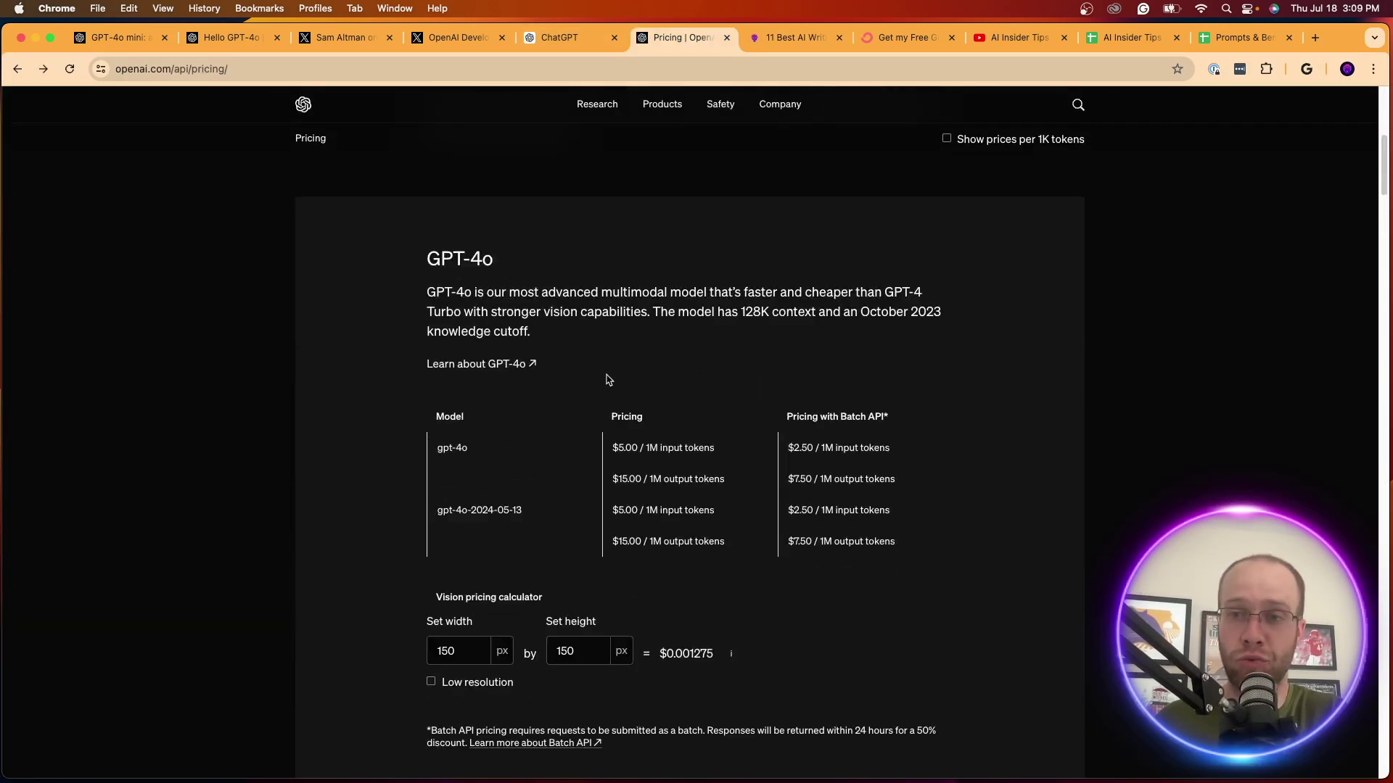
{"action": "scroll", "coordinate": [626, 380], "scroll_direction": "down", "scroll_amount": 4}
{"action": "scroll", "coordinate": [639, 407], "scroll_direction": "up", "scroll_amount": 4}
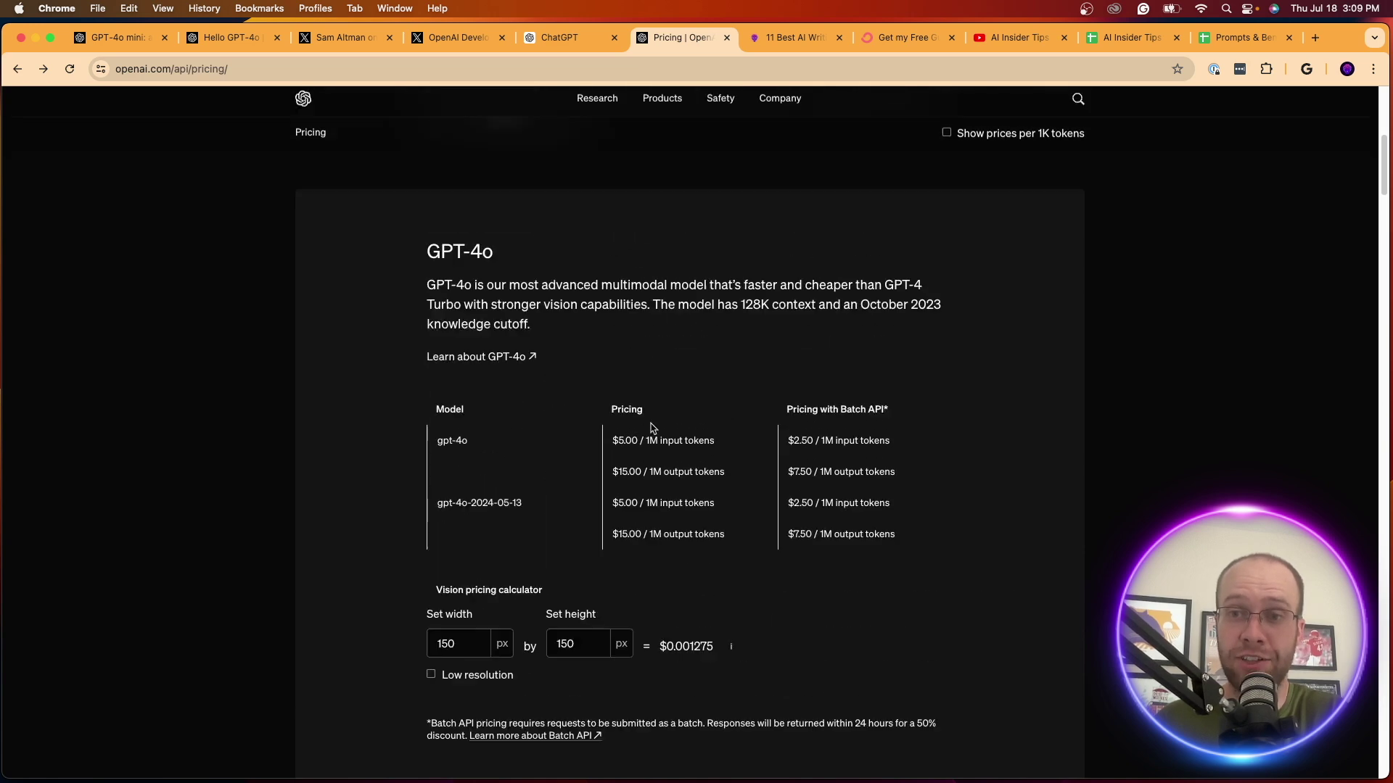
{"action": "scroll", "coordinate": [693, 493], "scroll_direction": "down", "scroll_amount": 8}
{"action": "scroll", "coordinate": [699, 493], "scroll_direction": "down", "scroll_amount": 10}
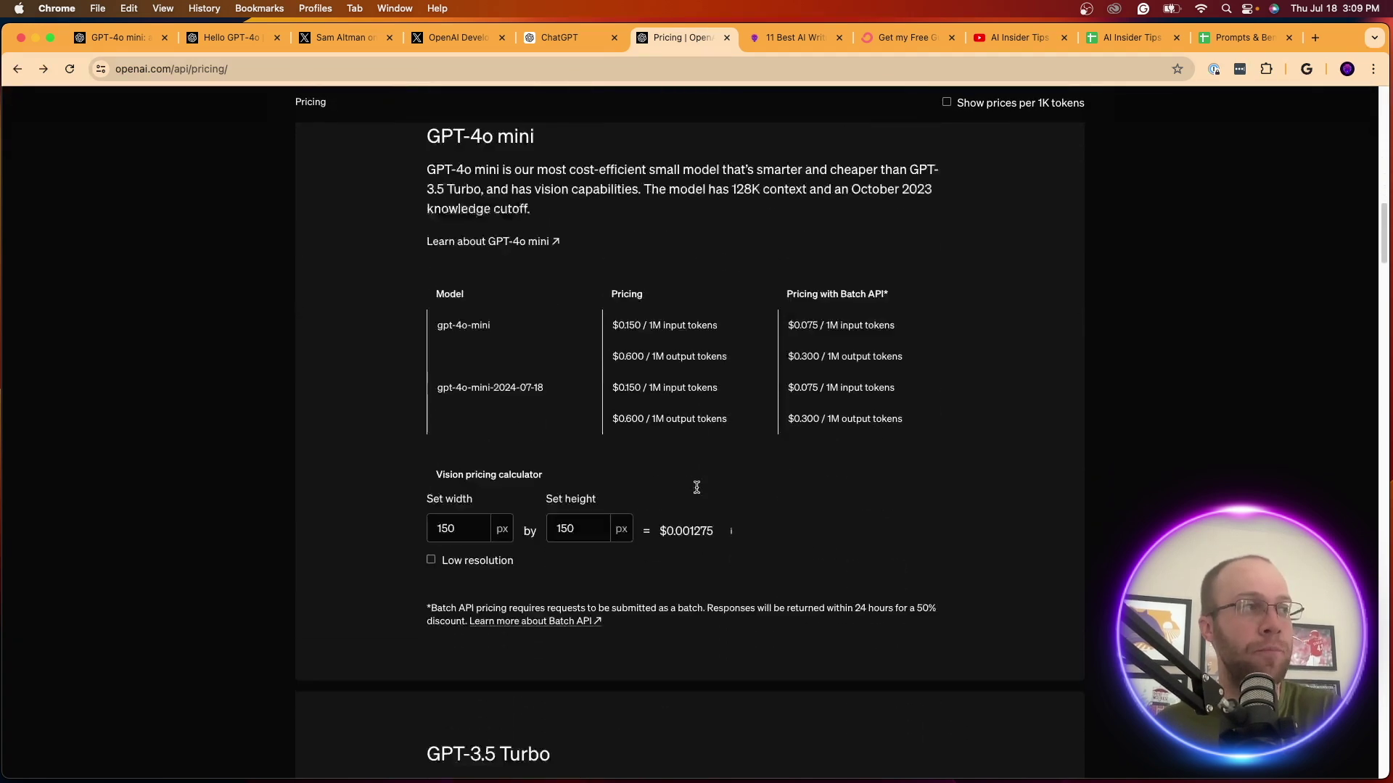
{"action": "left_click_drag", "start_coordinate": [614, 447], "coordinate": [687, 448]}
{"action": "left_click_drag", "start_coordinate": [618, 473], "coordinate": [658, 473]}
{"action": "left_click", "coordinate": [659, 473]}
Highlight the GPT-3.5 Turbo and GPT-4o mini model headings to compare them
{"action": "scroll", "coordinate": [588, 330], "scroll_direction": "up", "scroll_amount": 2}
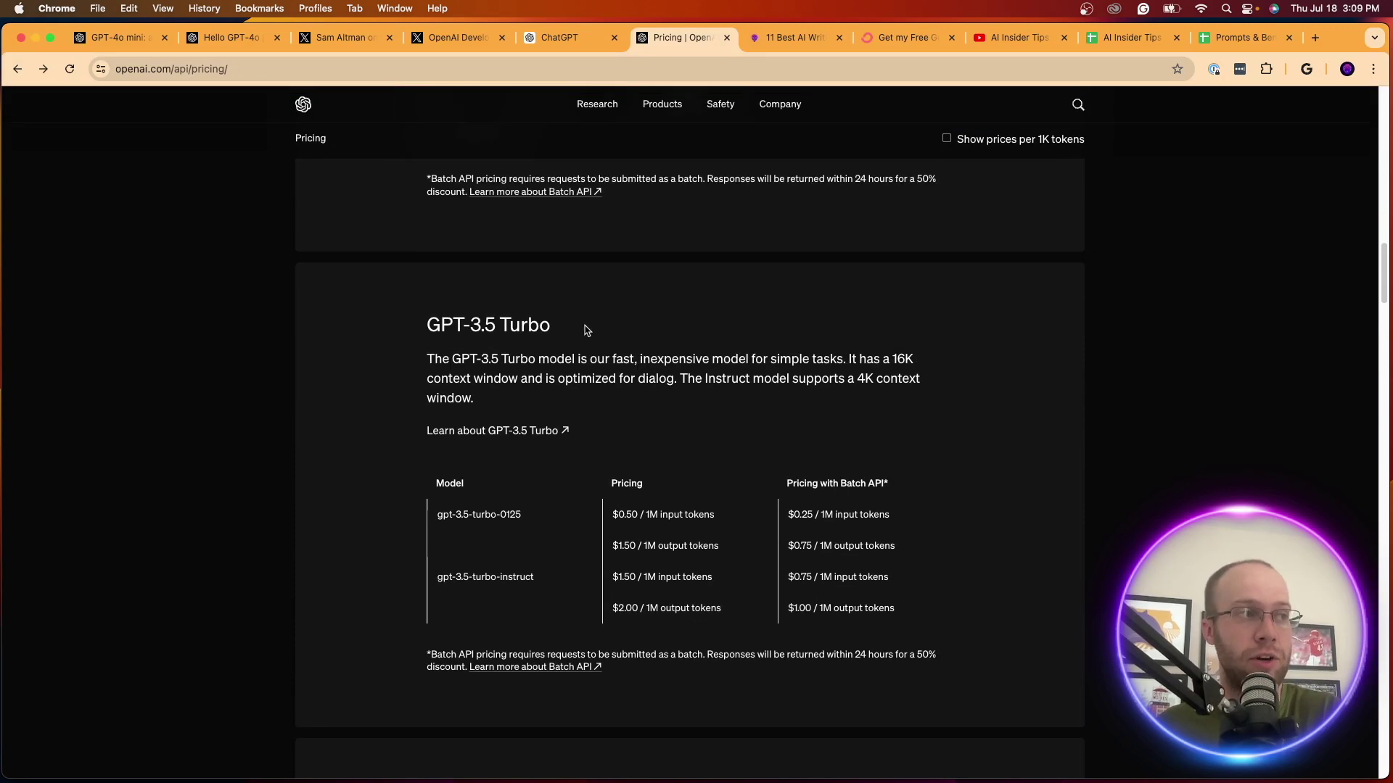
{"action": "left_click_drag", "start_coordinate": [558, 322], "coordinate": [379, 322]}
{"action": "left_click", "coordinate": [390, 316]}
{"action": "scroll", "coordinate": [395, 320], "scroll_direction": "up", "scroll_amount": 10}
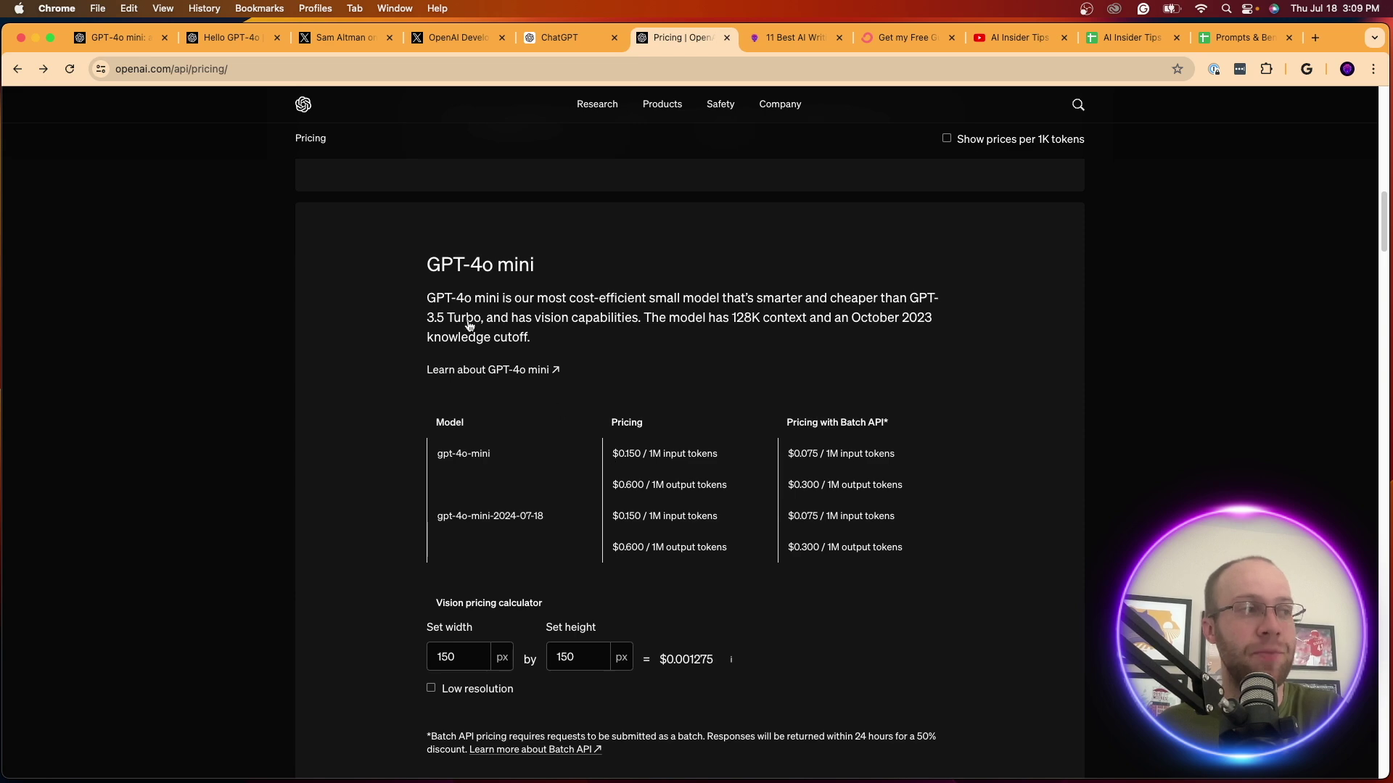
{"action": "triple_click", "coordinate": [526, 274]}
{"action": "left_click", "coordinate": [612, 370]}
{"action": "scroll", "coordinate": [595, 508], "scroll_direction": "down", "scroll_amount": 4}
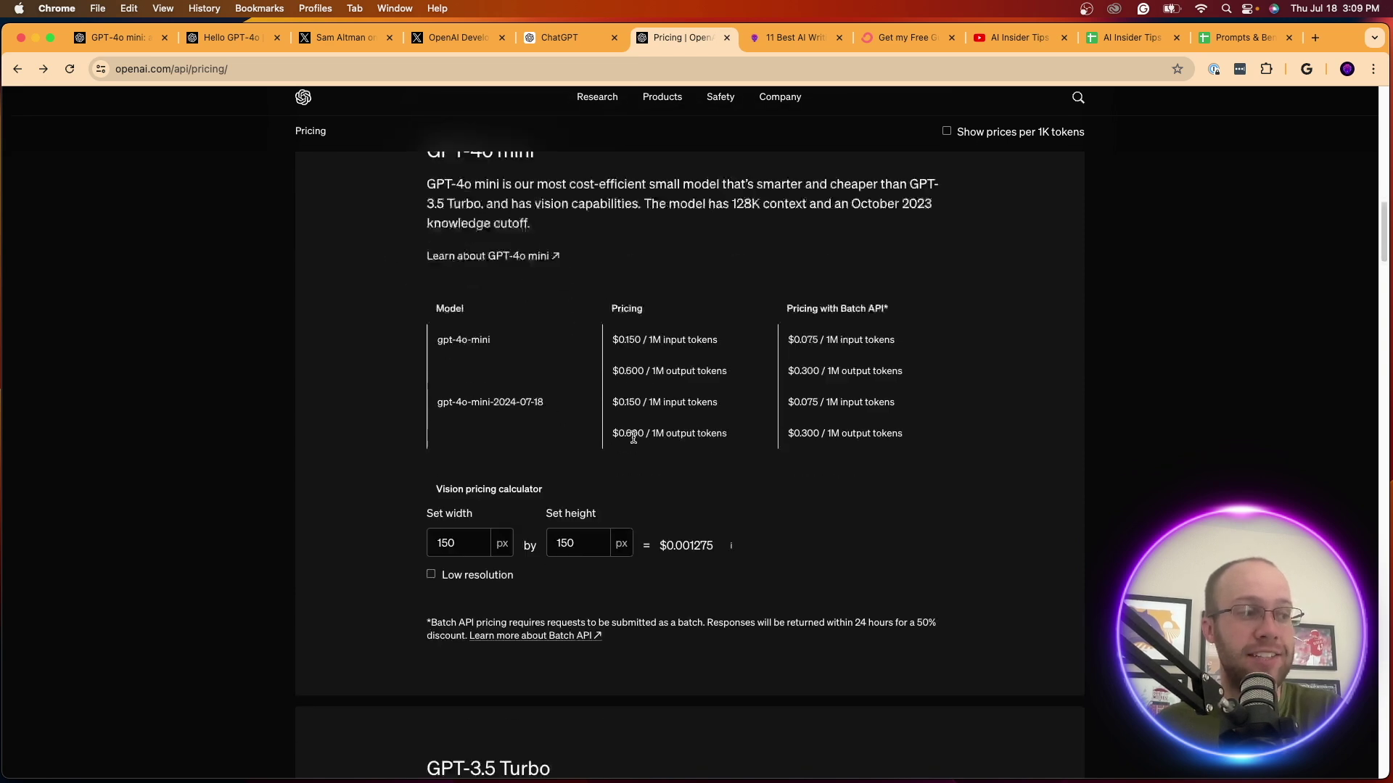
{"action": "triple_click", "coordinate": [421, 630]}
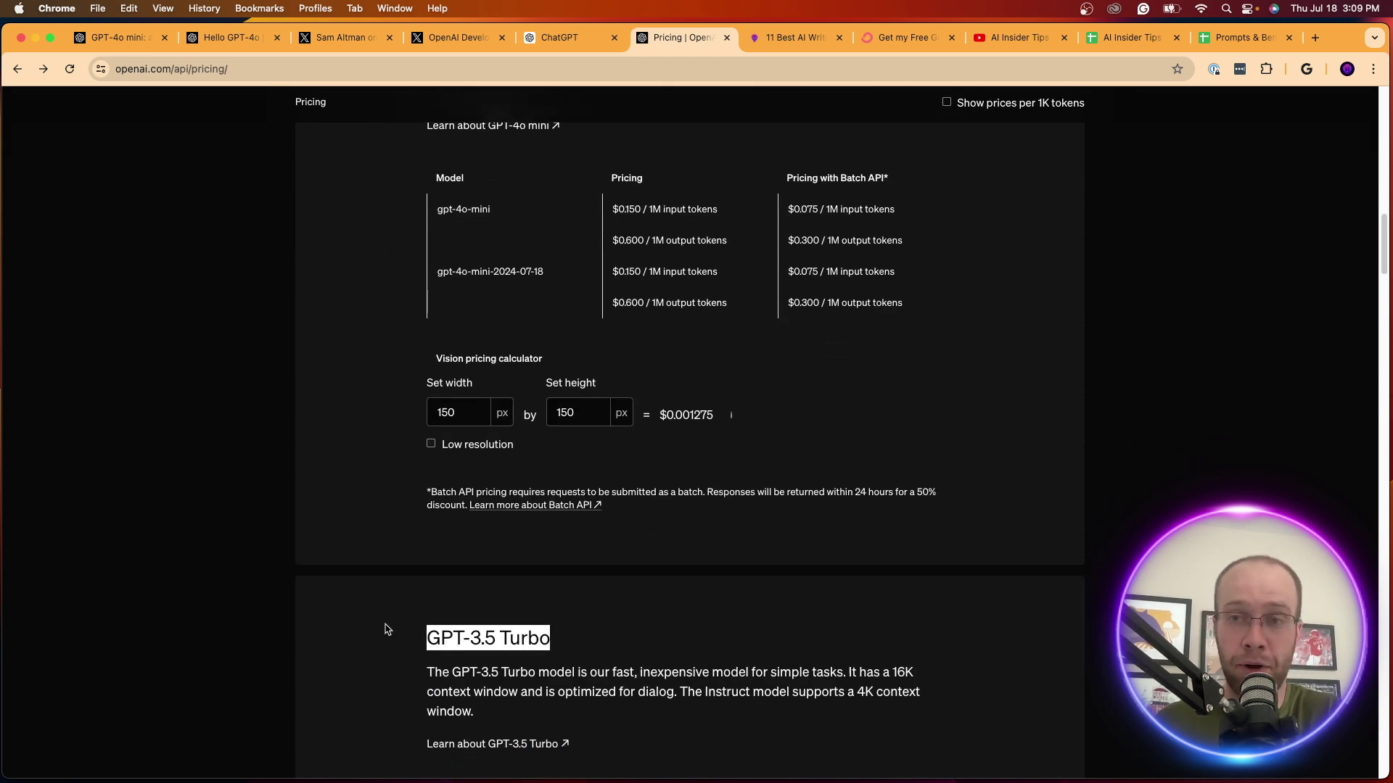
Point out gpt-4o-mini's $0.150 input and $0.600 output prices per 1M tokens
{"action": "scroll", "coordinate": [389, 628], "scroll_direction": "up", "scroll_amount": 5}
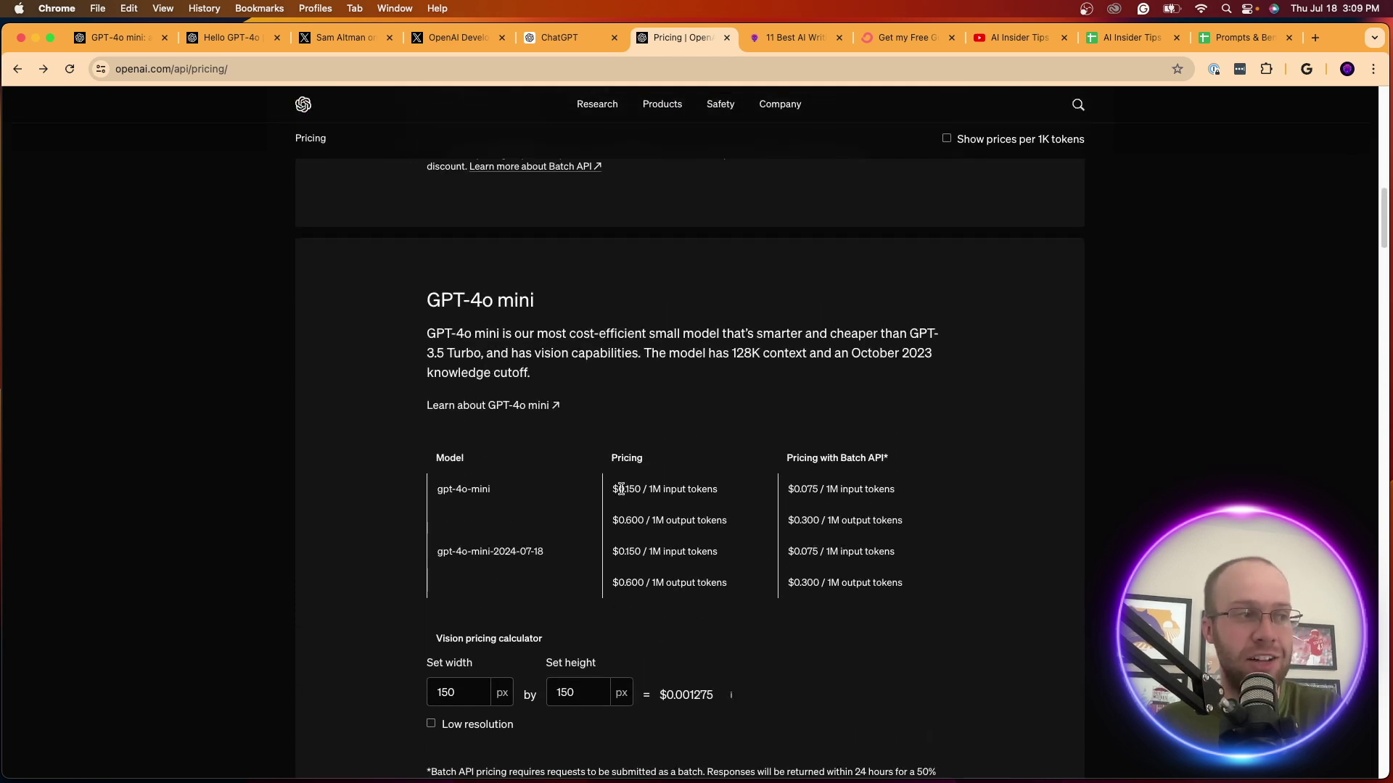
{"action": "left_click_drag", "start_coordinate": [621, 489], "coordinate": [638, 522]}
{"action": "left_click", "coordinate": [651, 490]}
{"action": "left_click", "coordinate": [674, 522]}
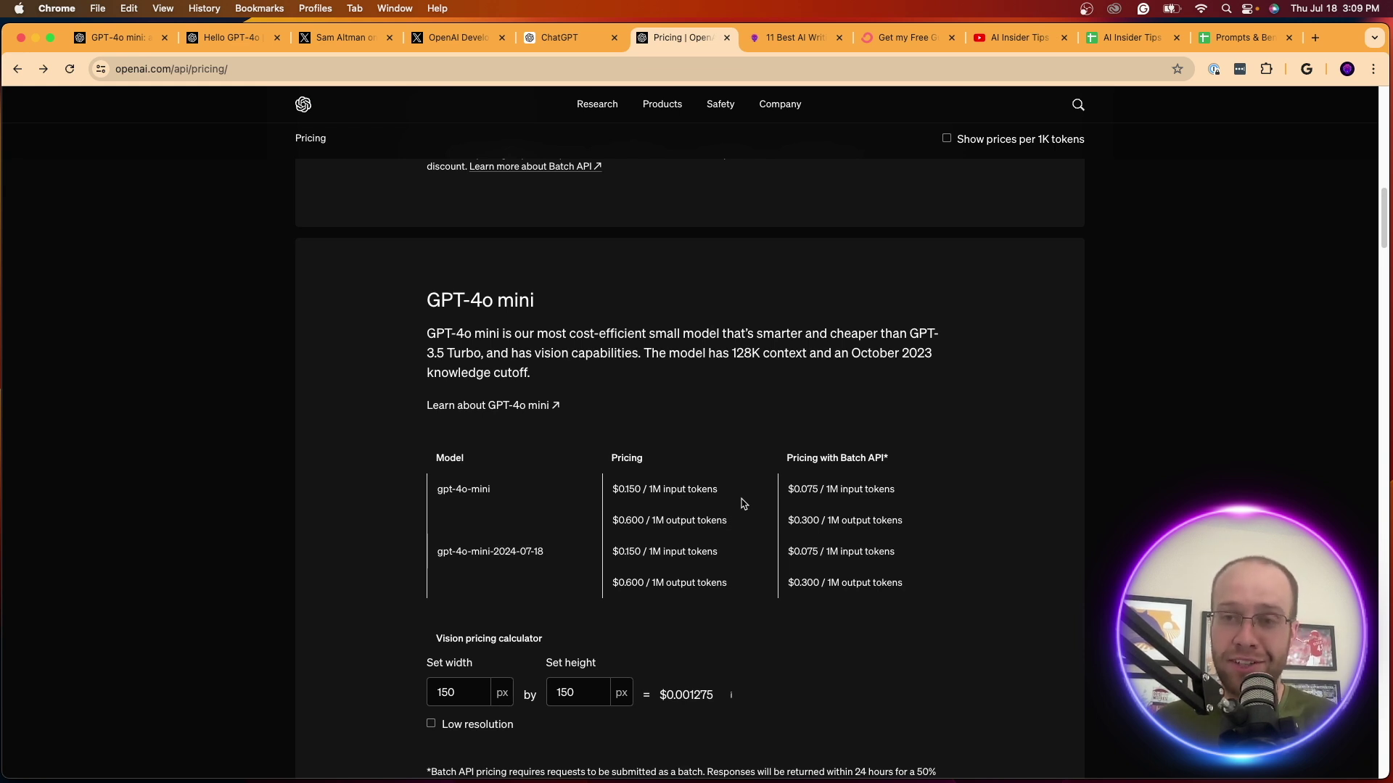
Highlight the GPT-4o mini section title and scroll back up the pricing page
{"action": "scroll", "coordinate": [743, 504], "scroll_direction": "down", "scroll_amount": 1}
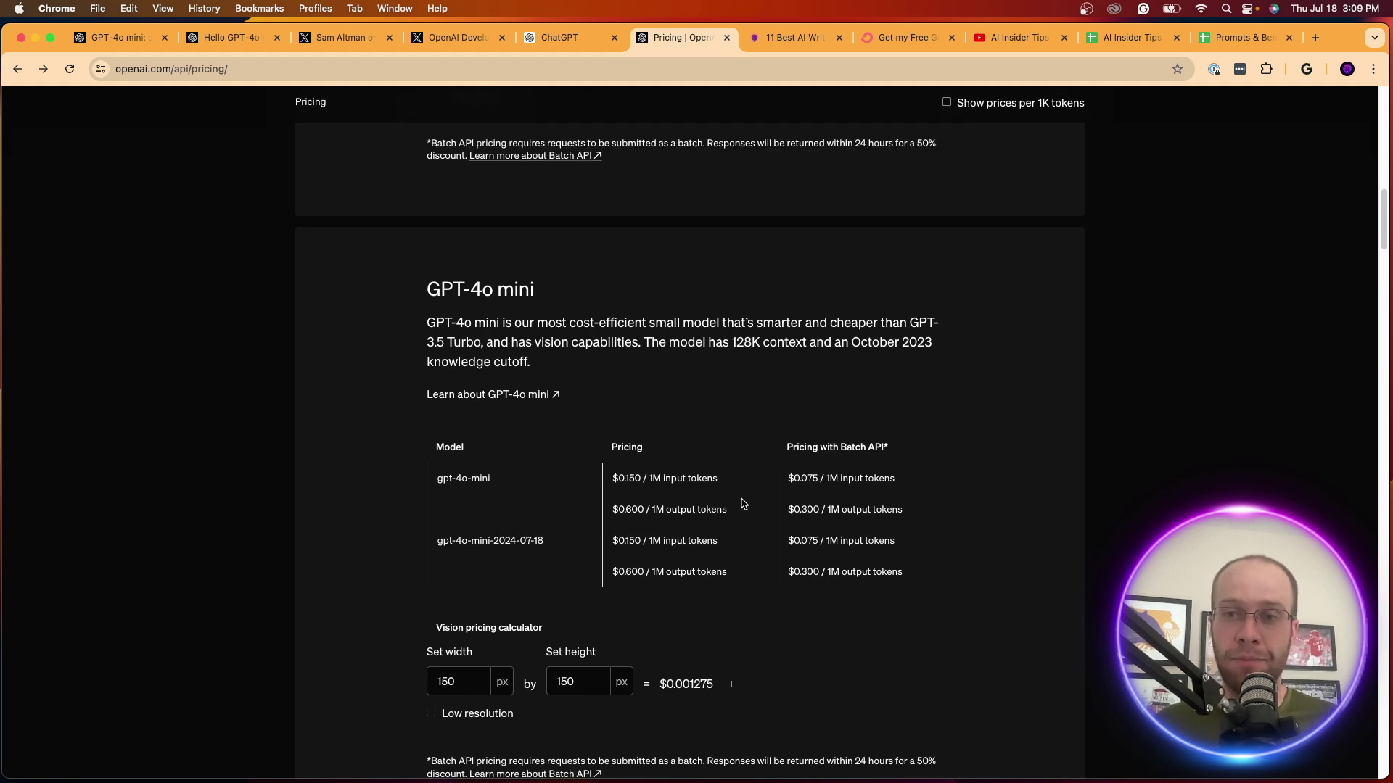
{"action": "left_click_drag", "start_coordinate": [573, 290], "coordinate": [407, 277]}
{"action": "left_click", "coordinate": [428, 276]}
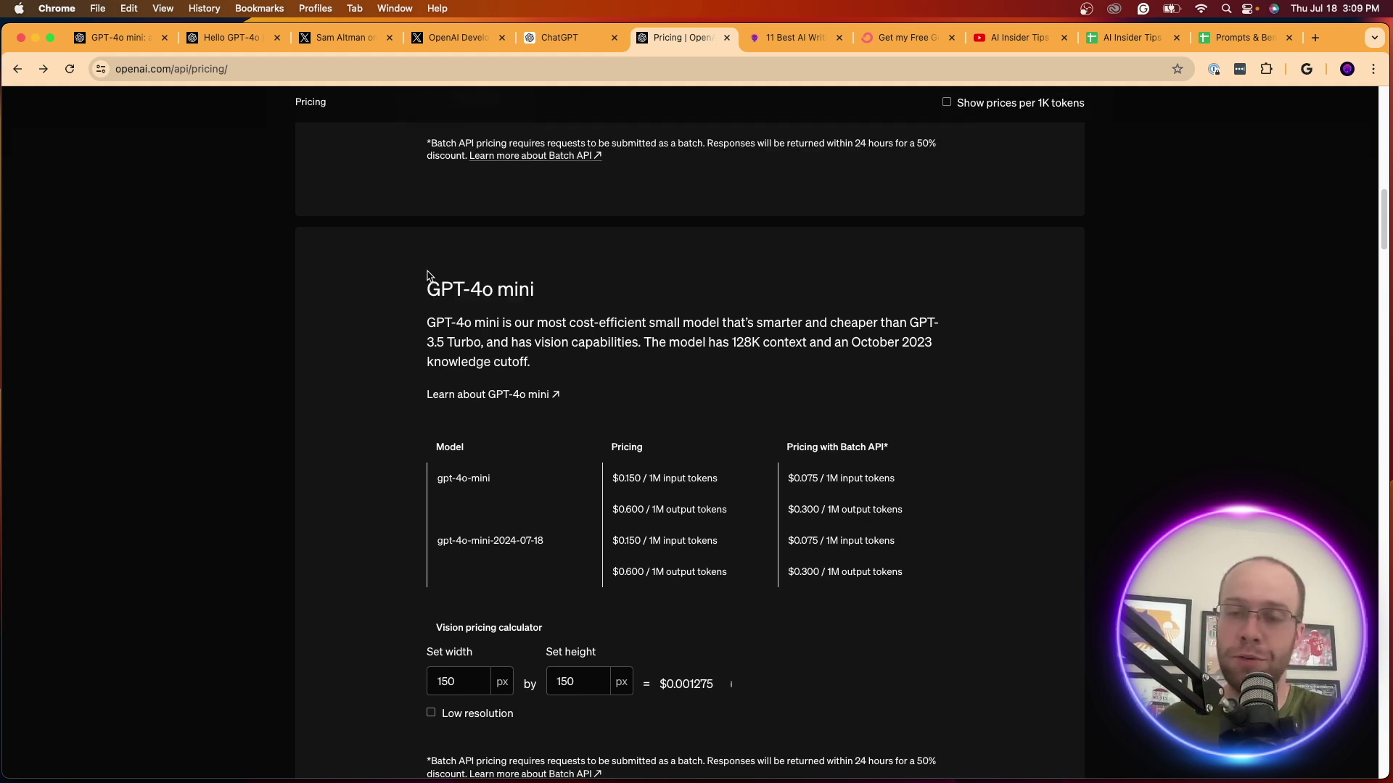
{"action": "scroll", "coordinate": [427, 275], "scroll_direction": "up", "scroll_amount": 3}
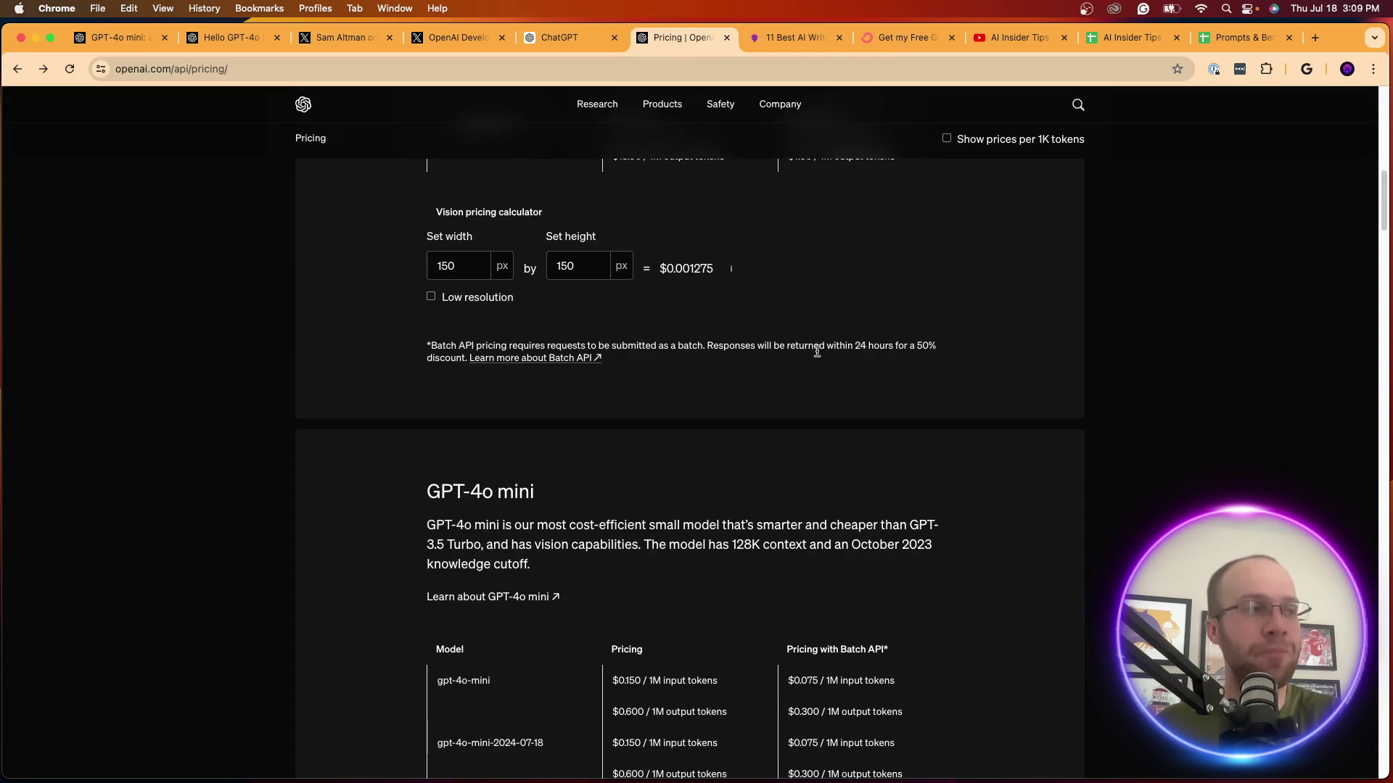
{"action": "scroll", "coordinate": [1046, 407], "scroll_direction": "up", "scroll_amount": 10}
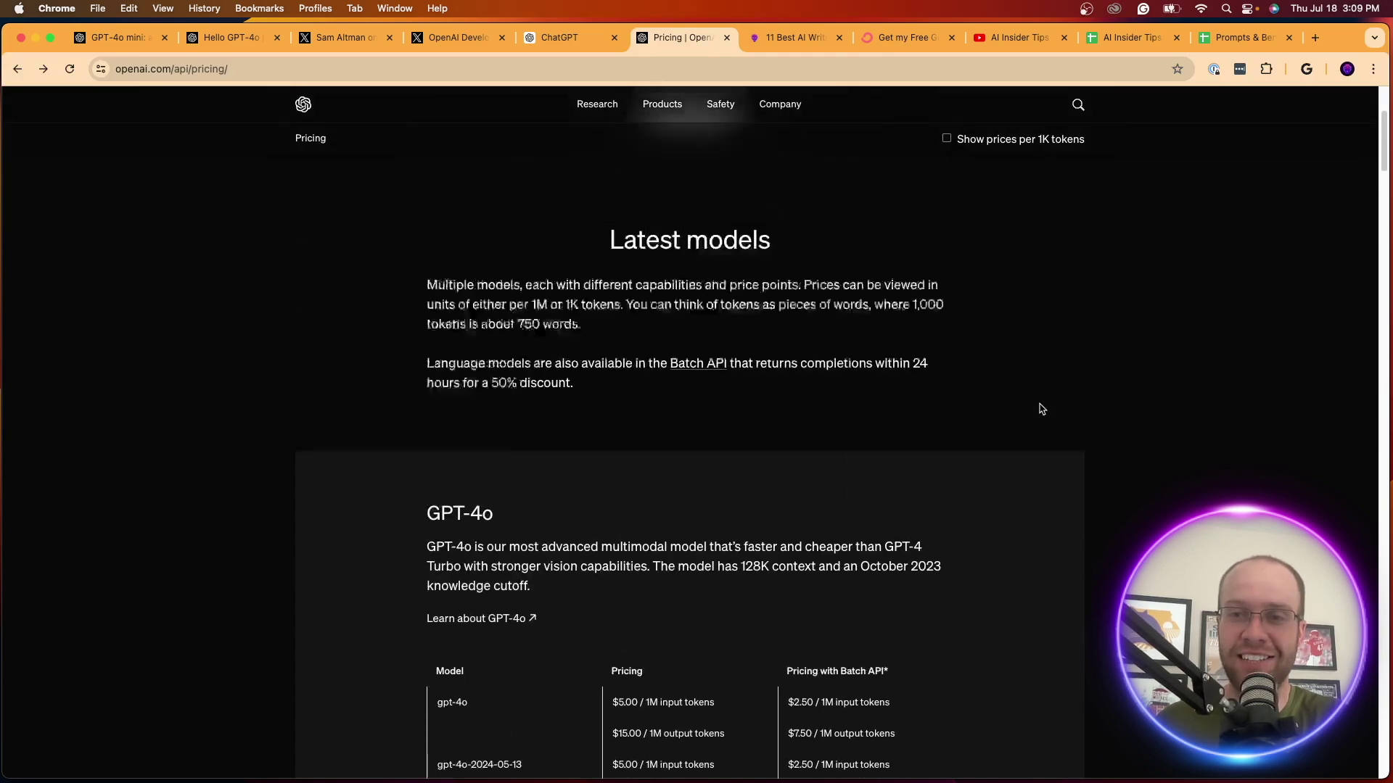
{"action": "scroll", "coordinate": [987, 464], "scroll_direction": "down", "scroll_amount": 10}
{"action": "scroll", "coordinate": [943, 515], "scroll_direction": "down", "scroll_amount": 3}
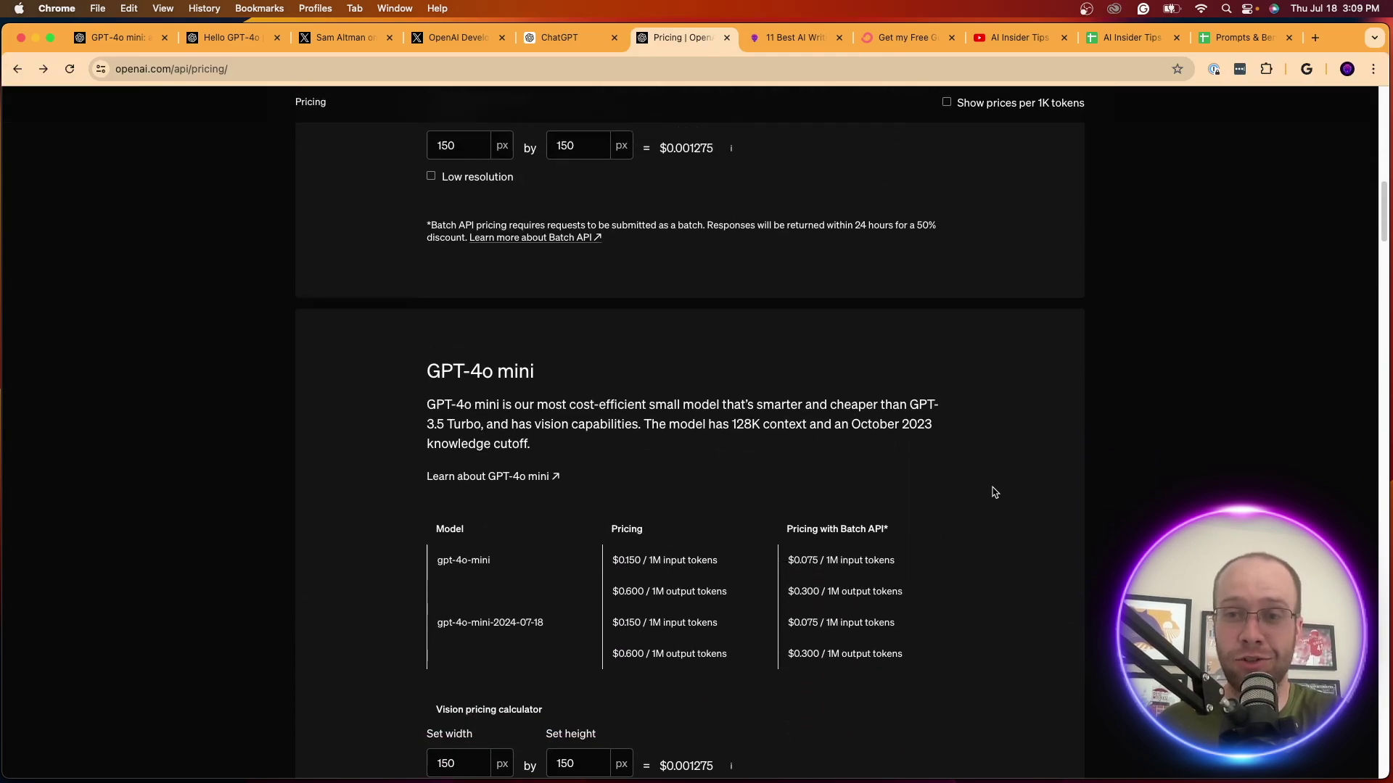
{"action": "scroll", "coordinate": [1001, 491], "scroll_direction": "up", "scroll_amount": 15}
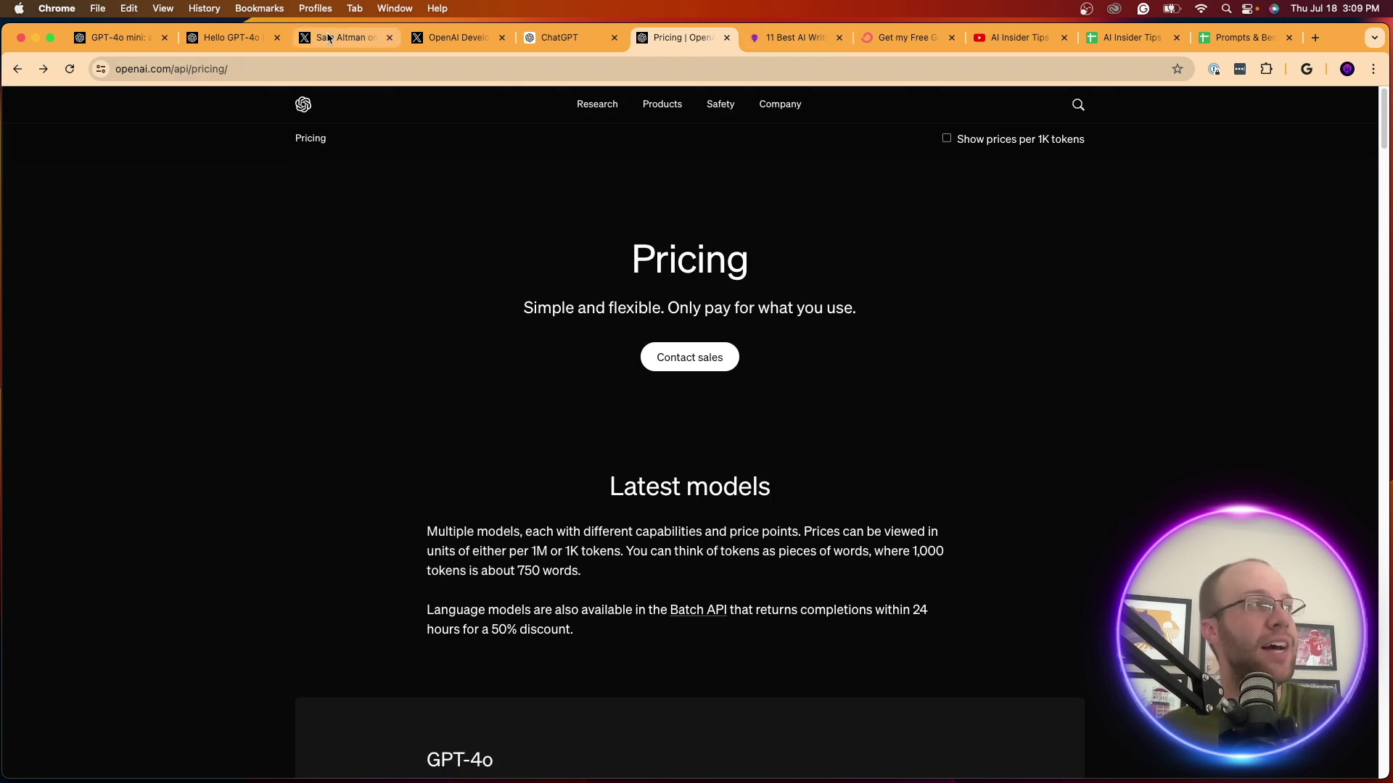
{"action": "left_click", "coordinate": [120, 37]}
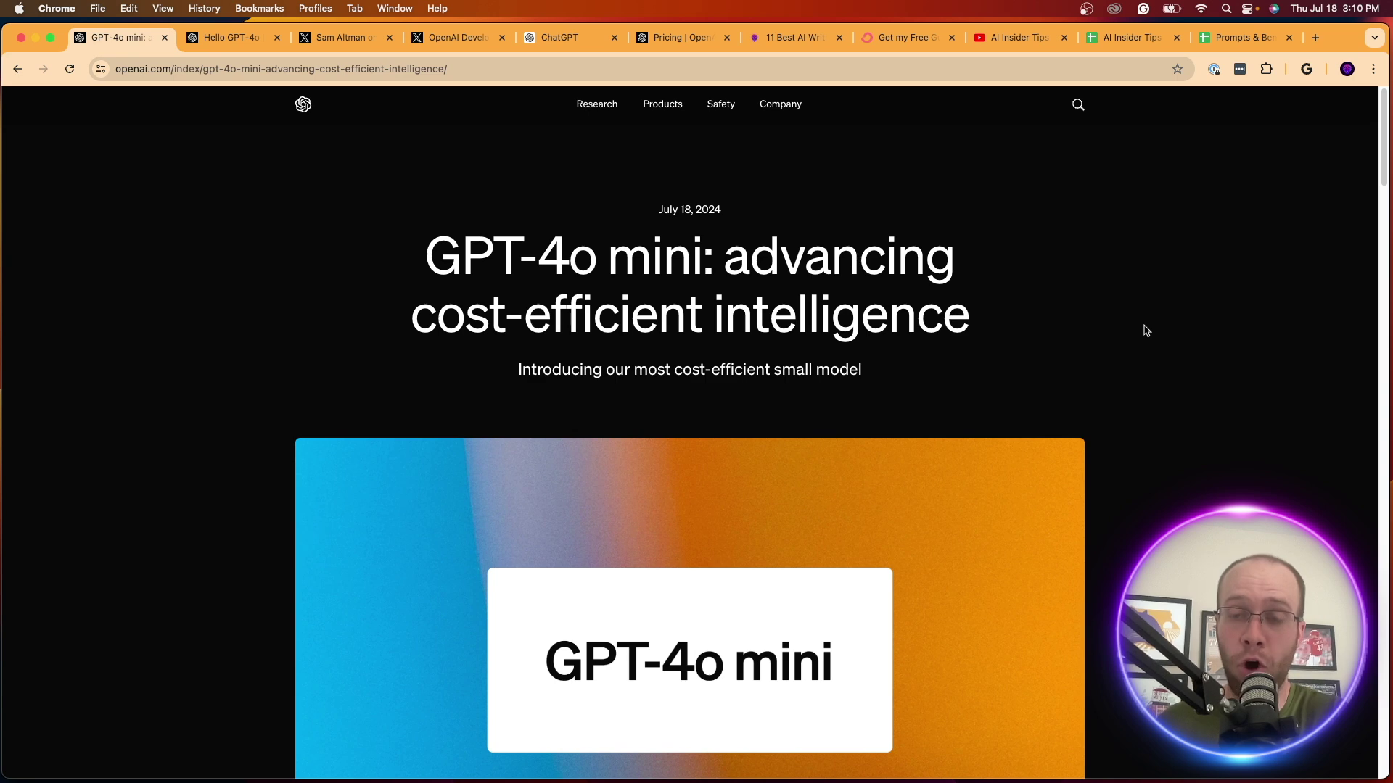
Highlight the 'GPT-4o mini: advancing cost-efficient intelligence' headline, then deselect it
{"action": "left_click_drag", "start_coordinate": [444, 255], "coordinate": [705, 255]}
{"action": "left_click", "coordinate": [705, 256]}
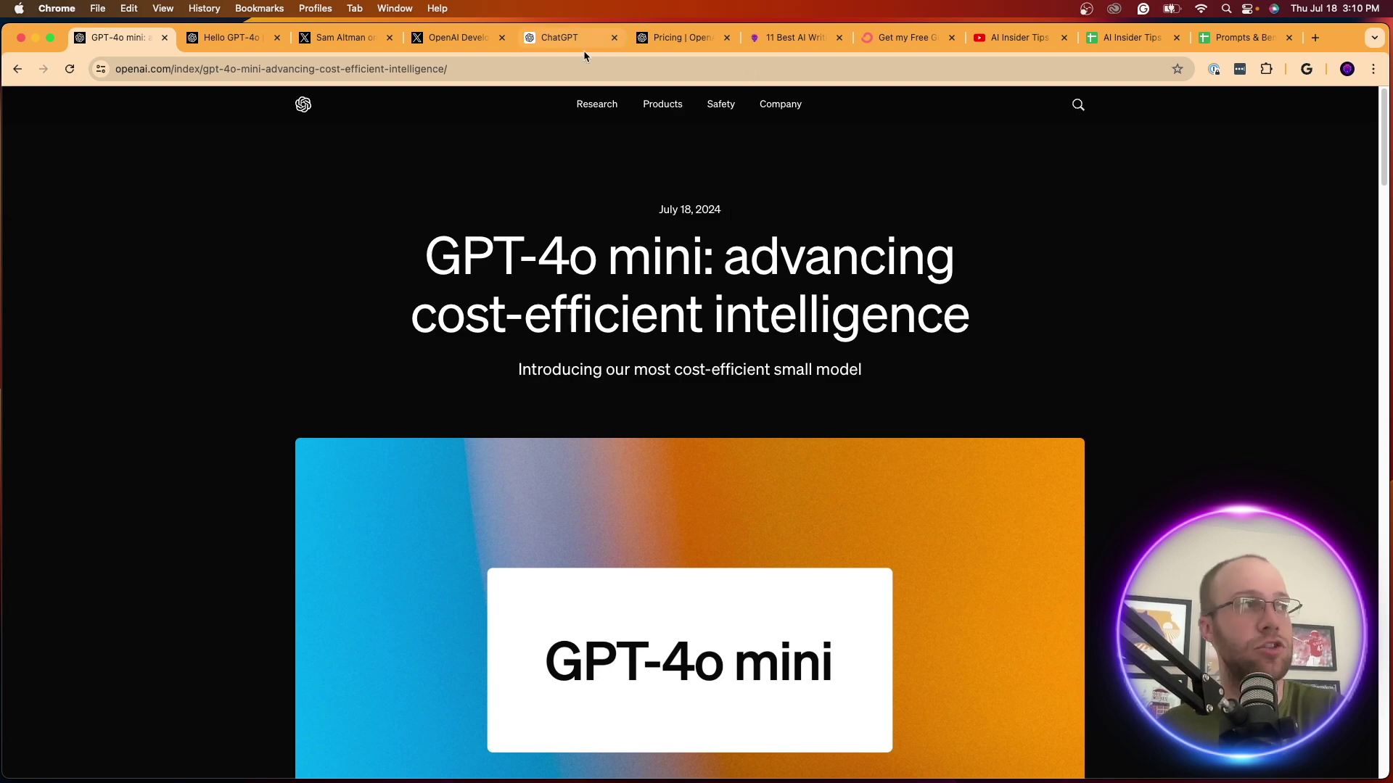
Browse the AI Insider Tips YouTube videos grid and highlight the channel's subscriber and video counts
{"action": "left_click", "coordinate": [1001, 34]}
{"action": "scroll", "coordinate": [911, 296], "scroll_direction": "up", "scroll_amount": 3}
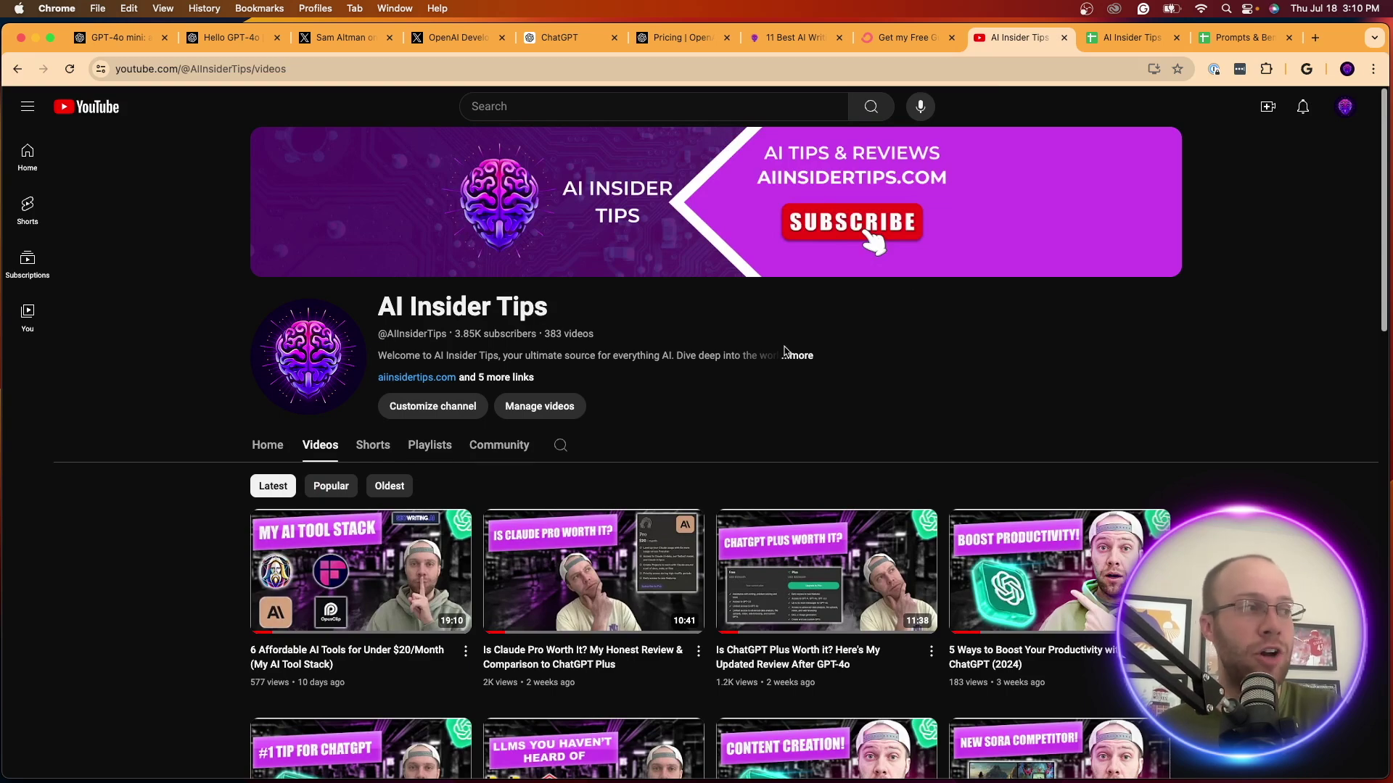
{"action": "scroll", "coordinate": [794, 389], "scroll_direction": "down", "scroll_amount": 3}
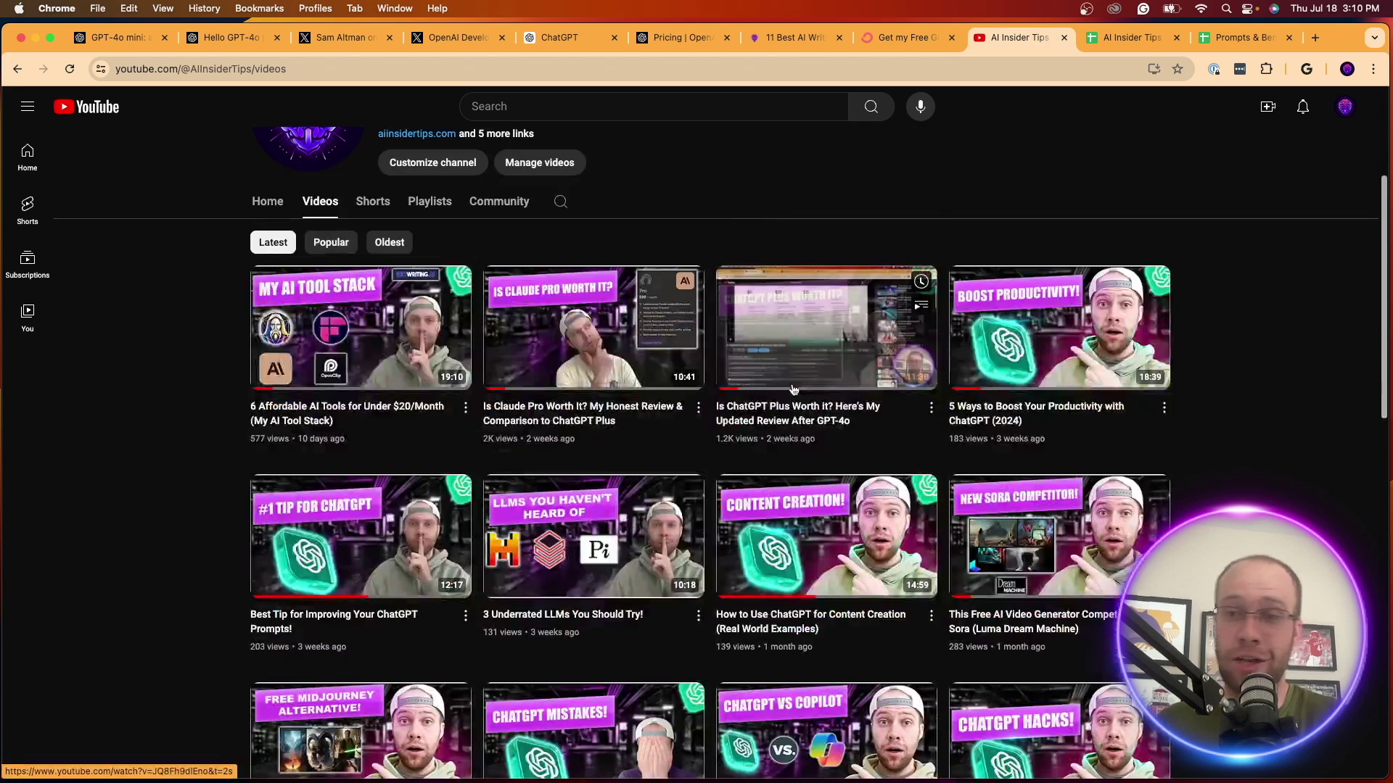
{"action": "scroll", "coordinate": [1254, 456], "scroll_direction": "up", "scroll_amount": 3}
{"action": "scroll", "coordinate": [1188, 457], "scroll_direction": "down", "scroll_amount": 6}
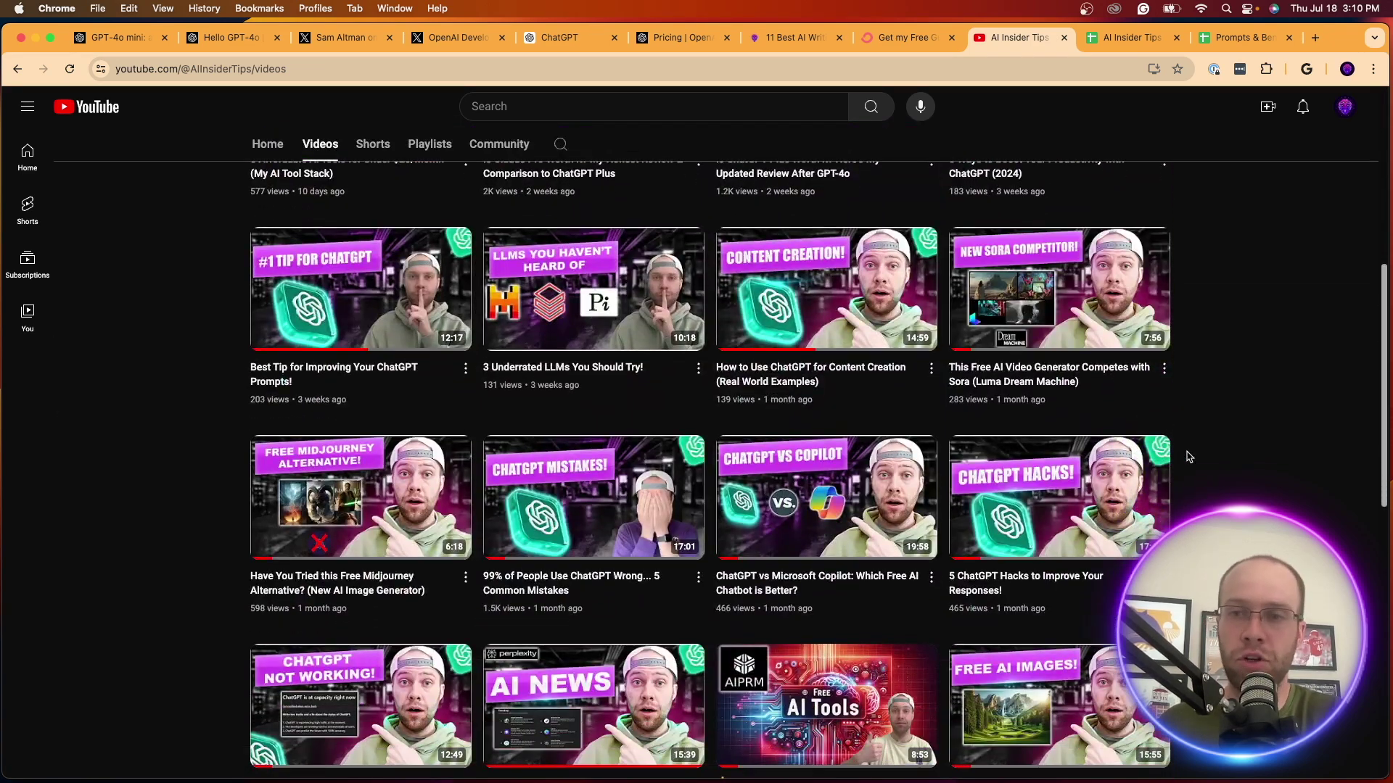
{"action": "scroll", "coordinate": [1188, 456], "scroll_direction": "up", "scroll_amount": 6}
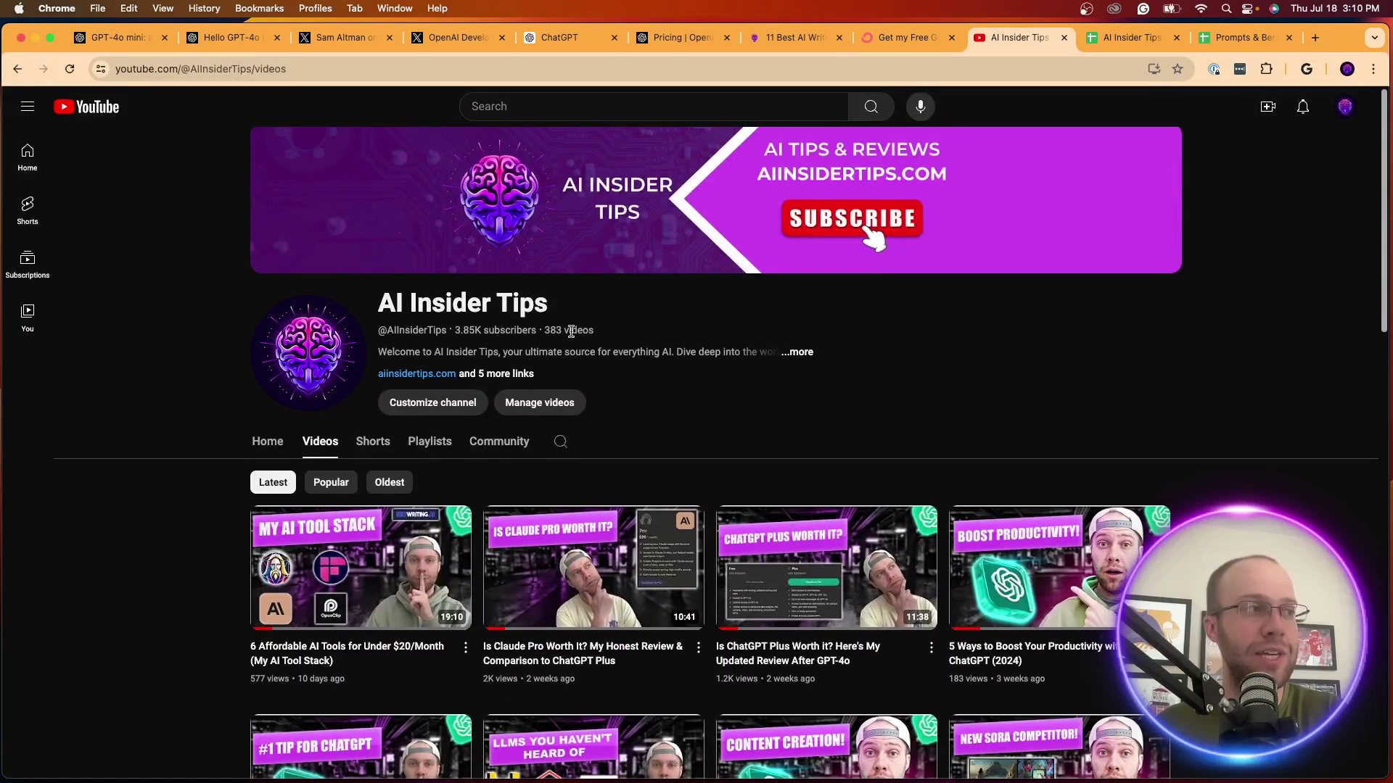
{"action": "left_click_drag", "start_coordinate": [571, 331], "coordinate": [439, 331]}
{"action": "left_click", "coordinate": [485, 334]}
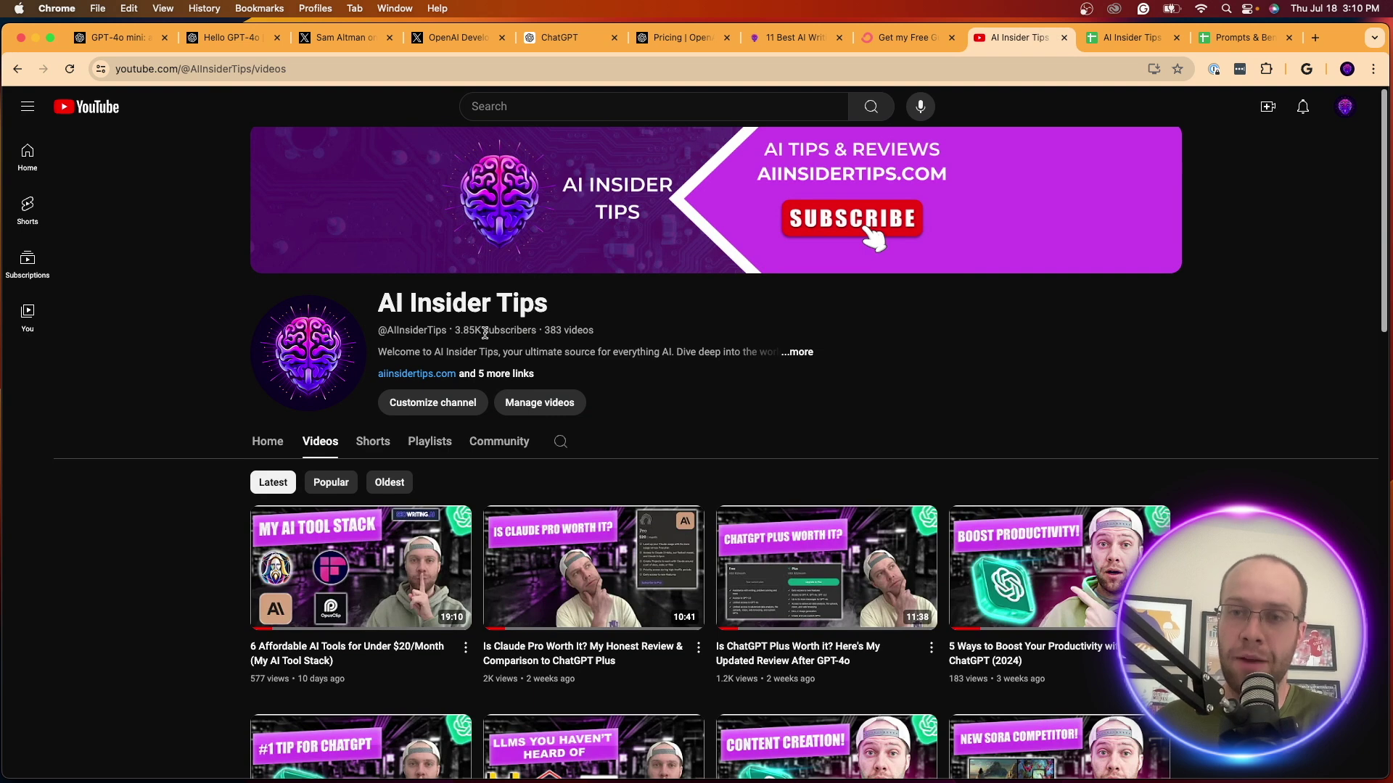
{"action": "scroll", "coordinate": [1095, 459], "scroll_direction": "down", "scroll_amount": 1}
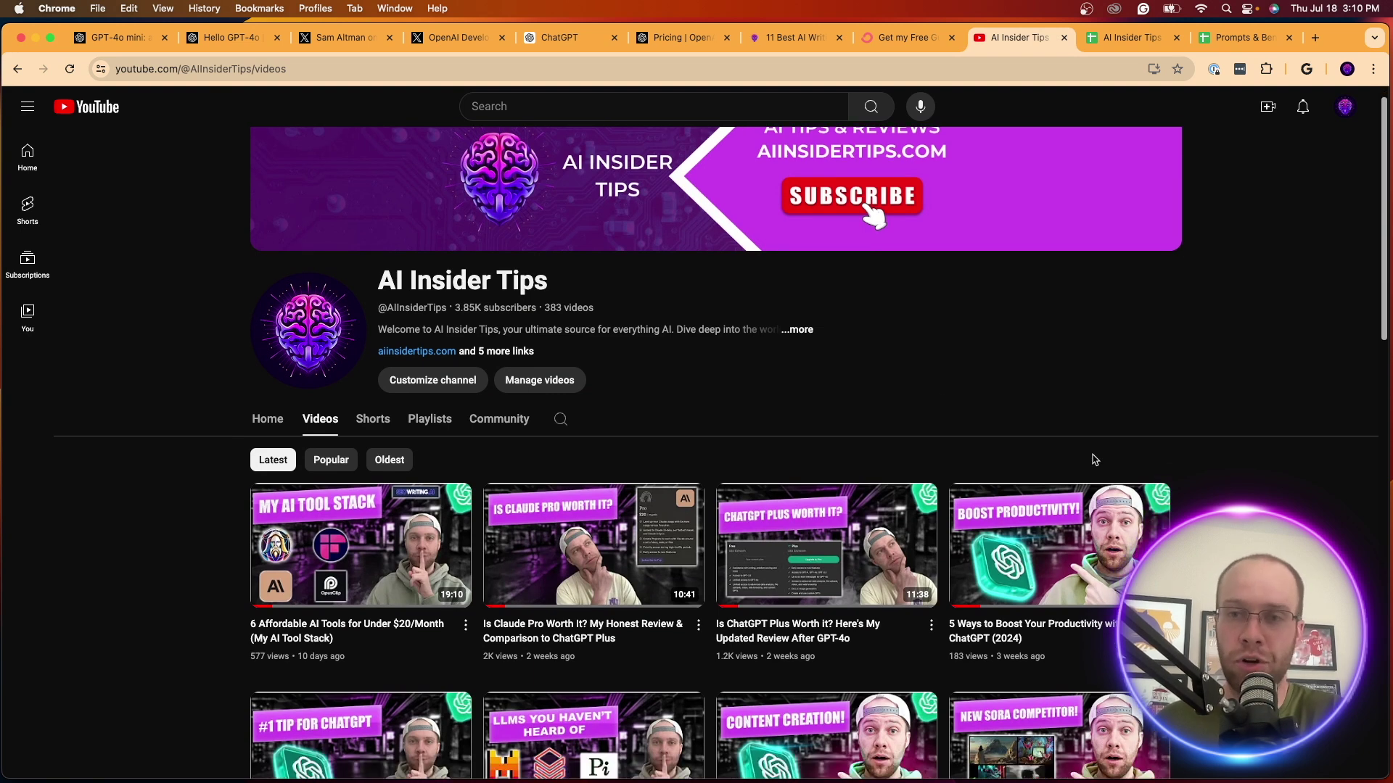
{"action": "left_click", "coordinate": [898, 37]}
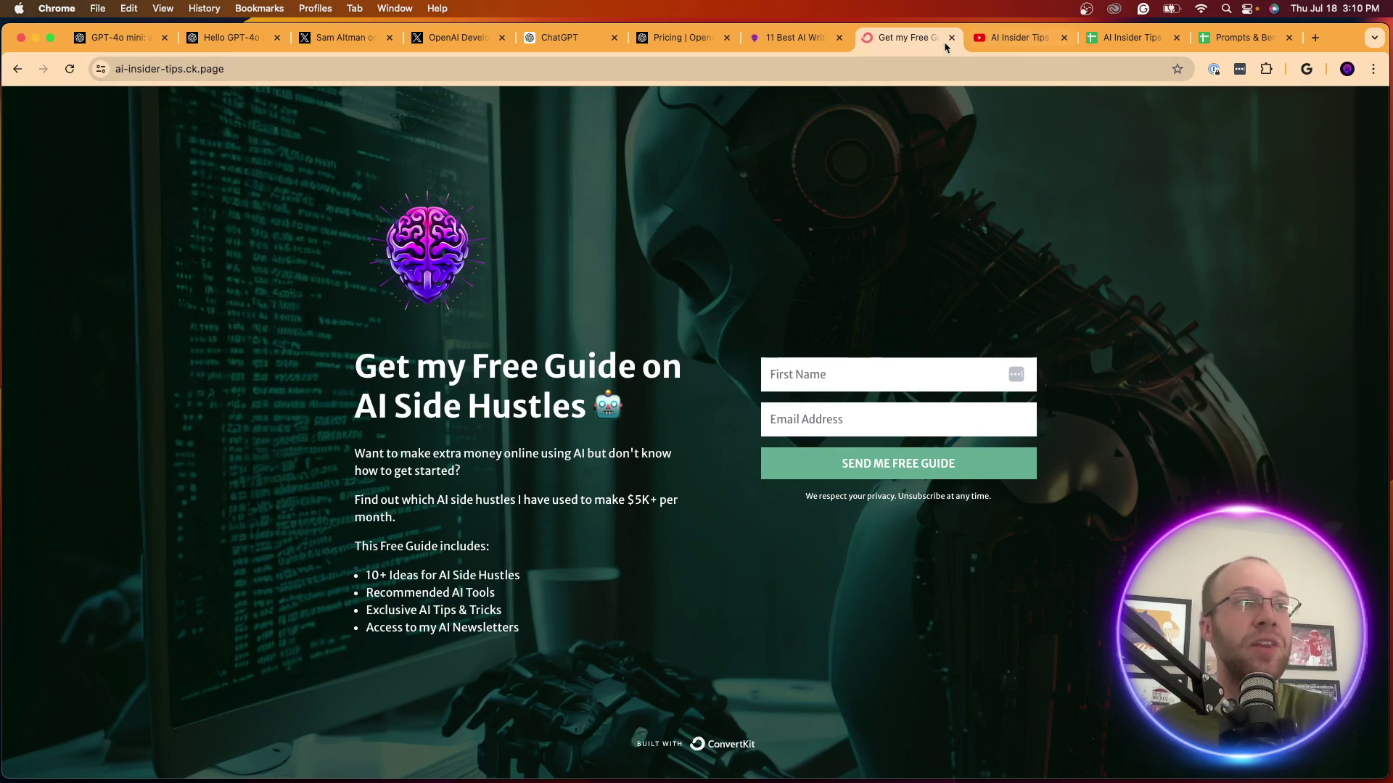
{"action": "left_click", "coordinate": [1012, 38]}
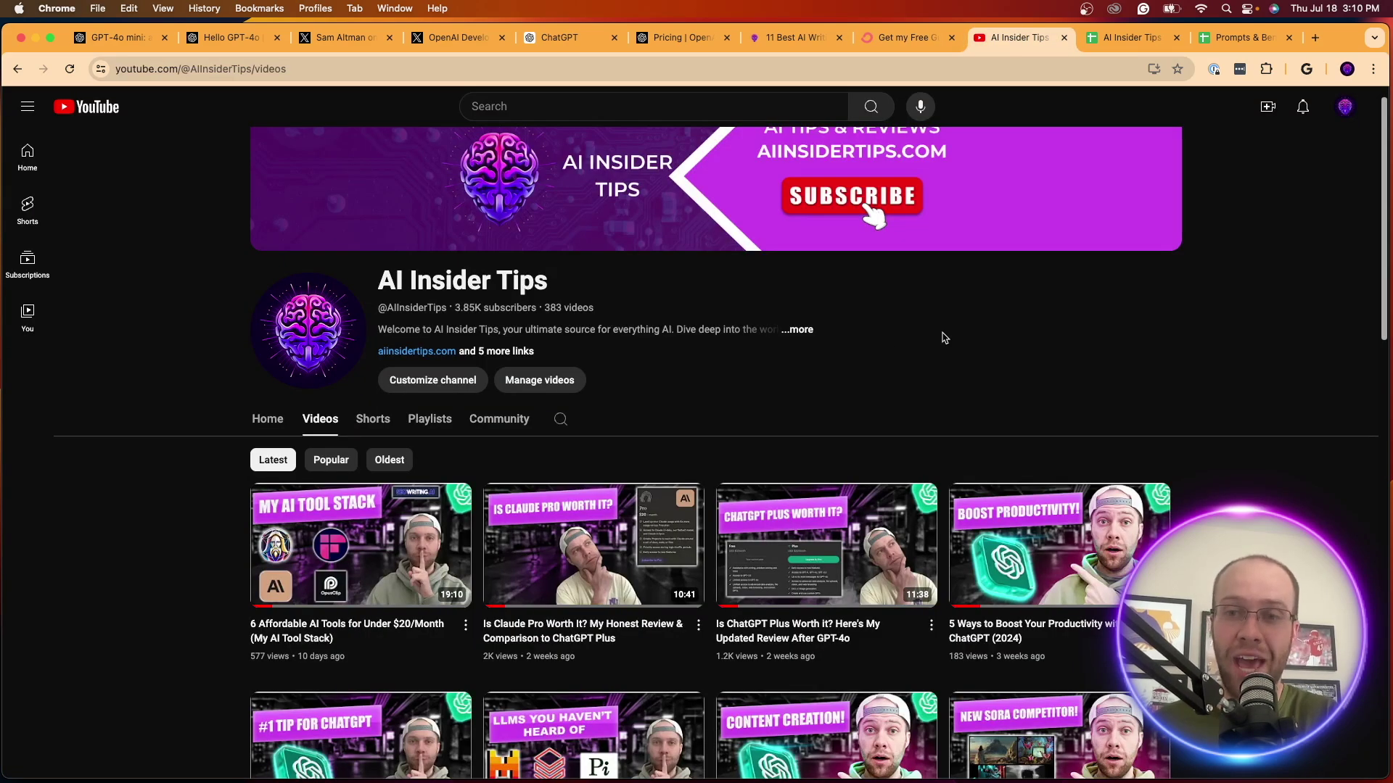
{"action": "scroll", "coordinate": [945, 338], "scroll_direction": "up", "scroll_amount": 2}
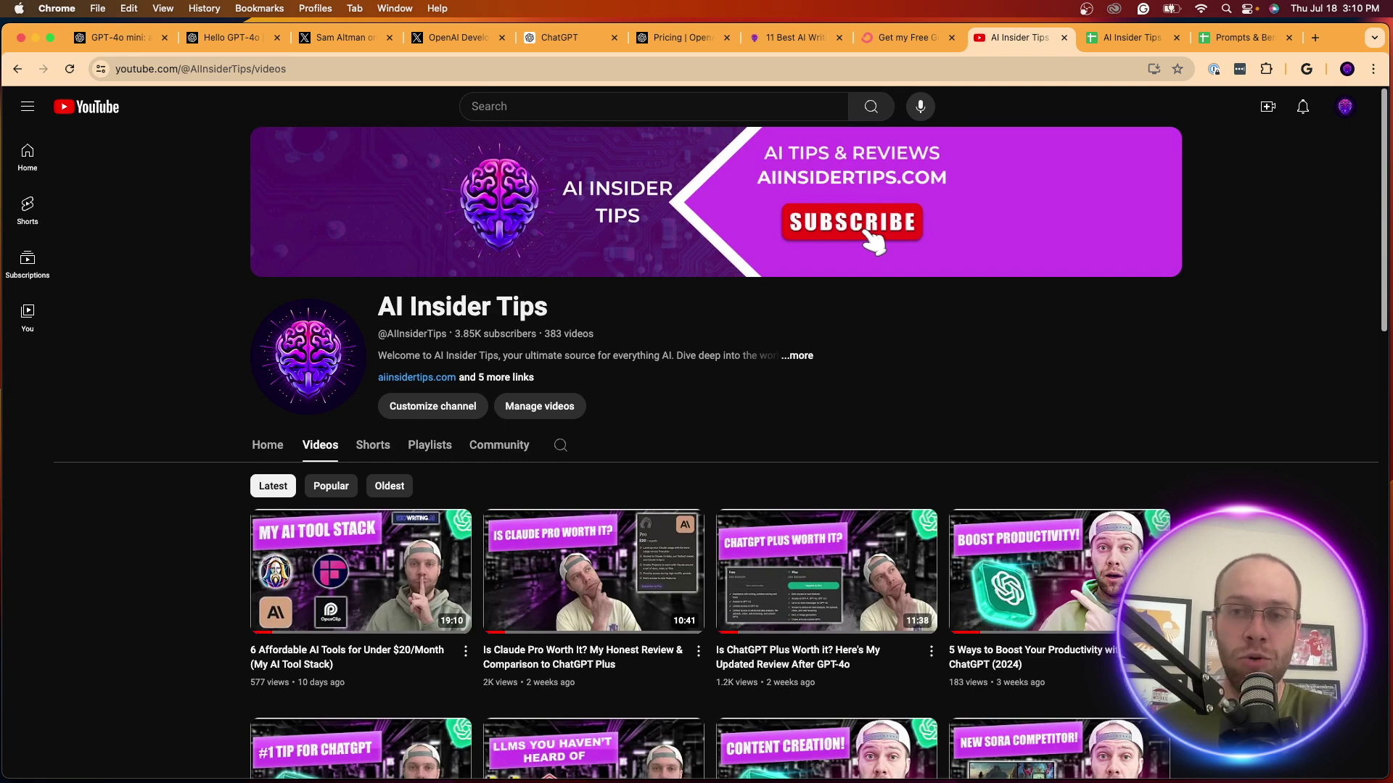